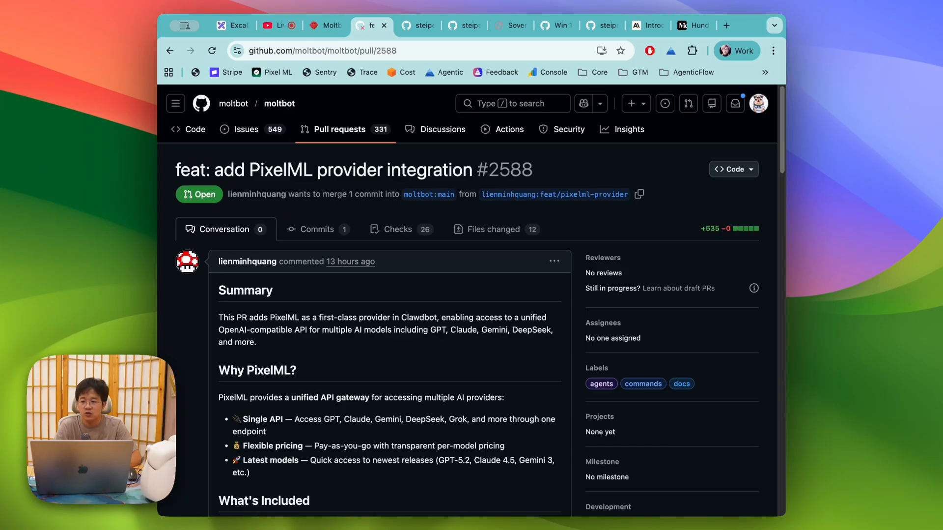
Step: Check the Discord stage chat from the Excalidraw tab, then bring the whiteboard back
click(230, 25)
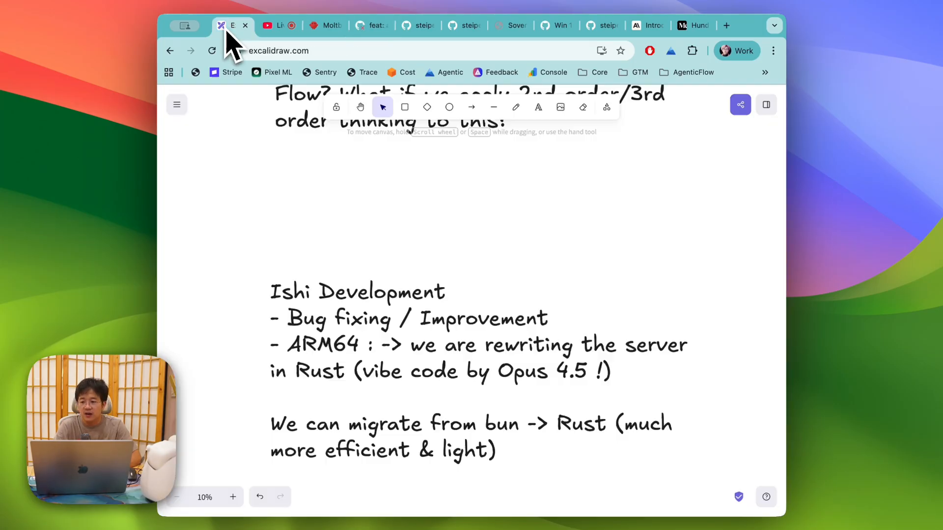
key(super+Tab)
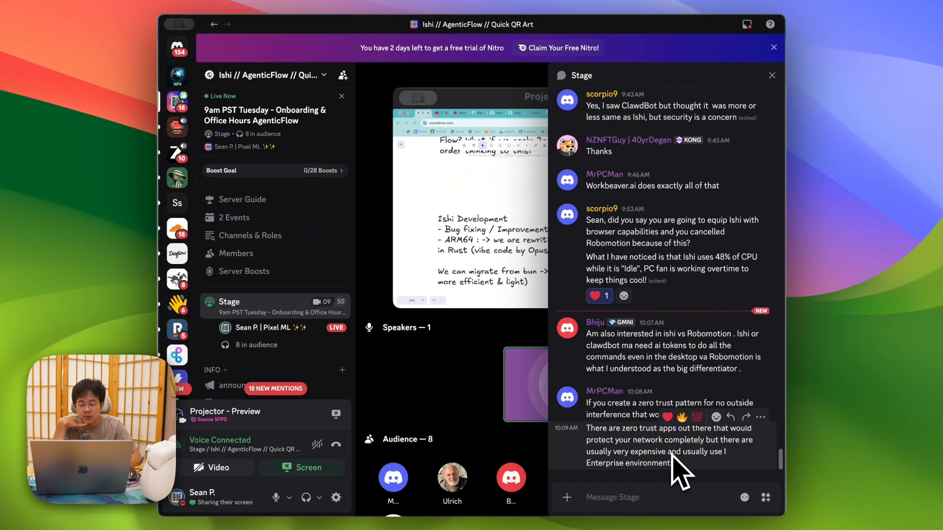
click(633, 497)
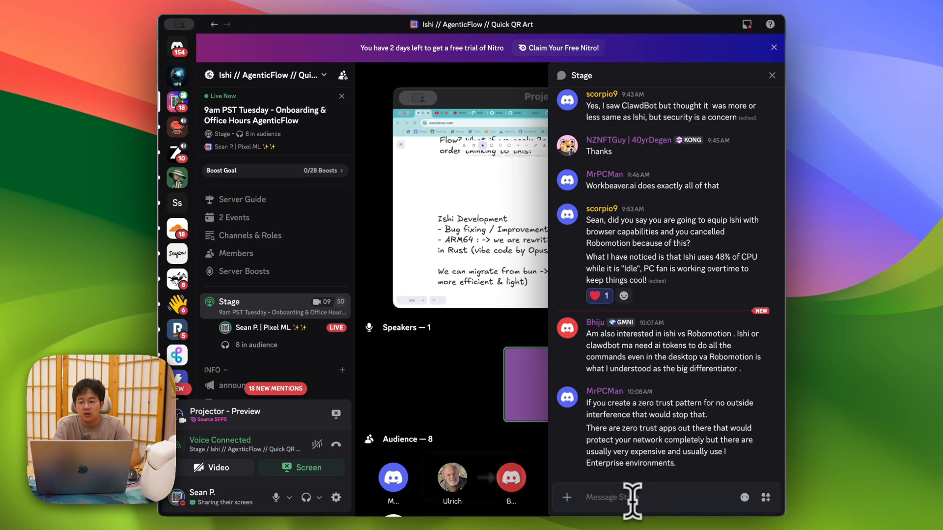
key(super+Tab)
Step: Write the note 'Ishi is client - server architecture' with bullets for VPS hosting, Tailscale and mobile-to-Ishi Desktop
scroll(401, 309, up, 10)
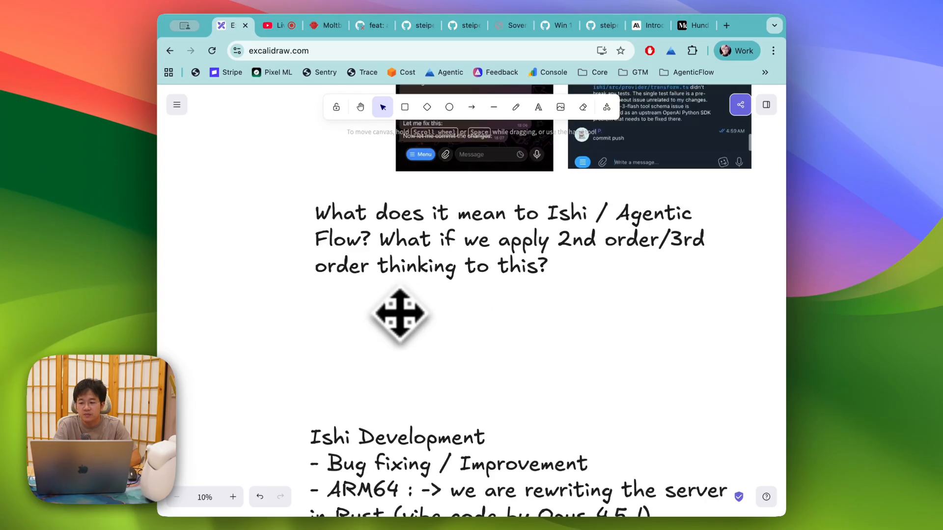
text(What does it mean to Ishi / Agentic Flow? What if we apply 2nd order/3rd order thinking to this?)
double_click(432, 385)
text(Ishi is)
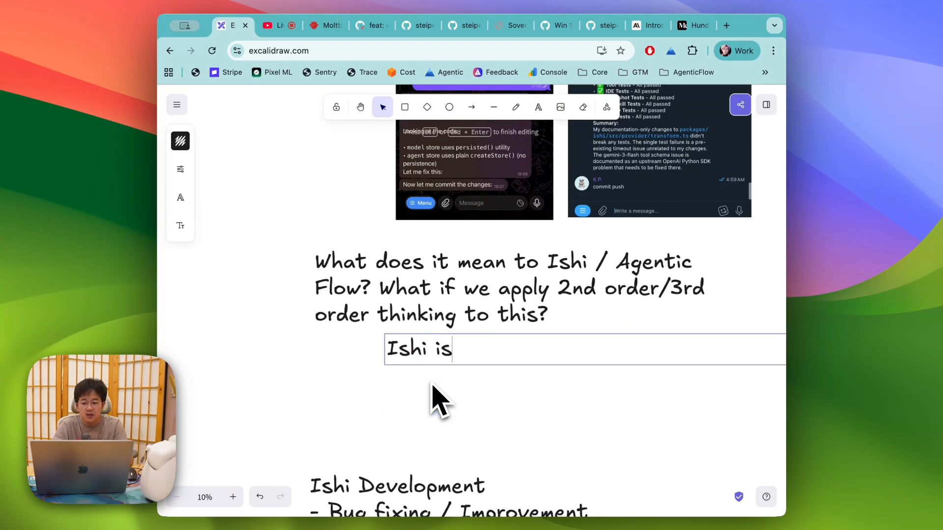
text( client - server)
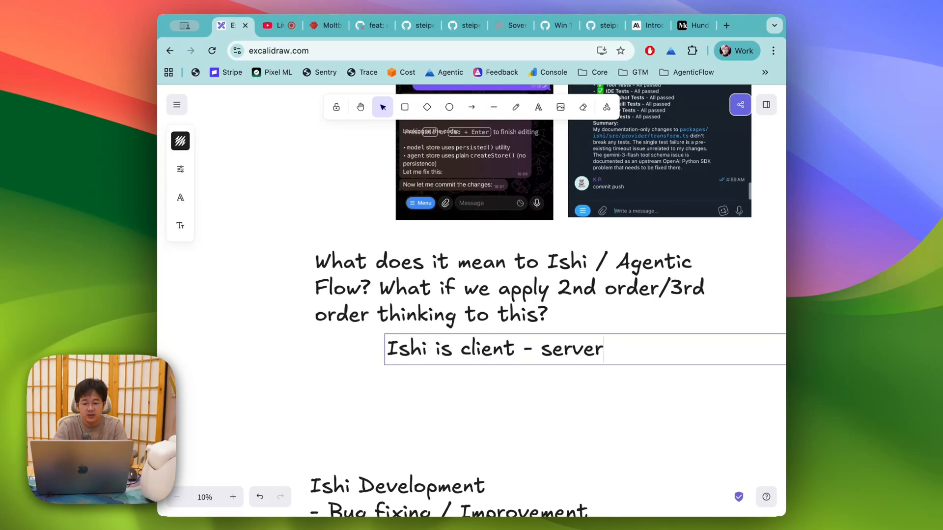
text( architecture)
key(Return)
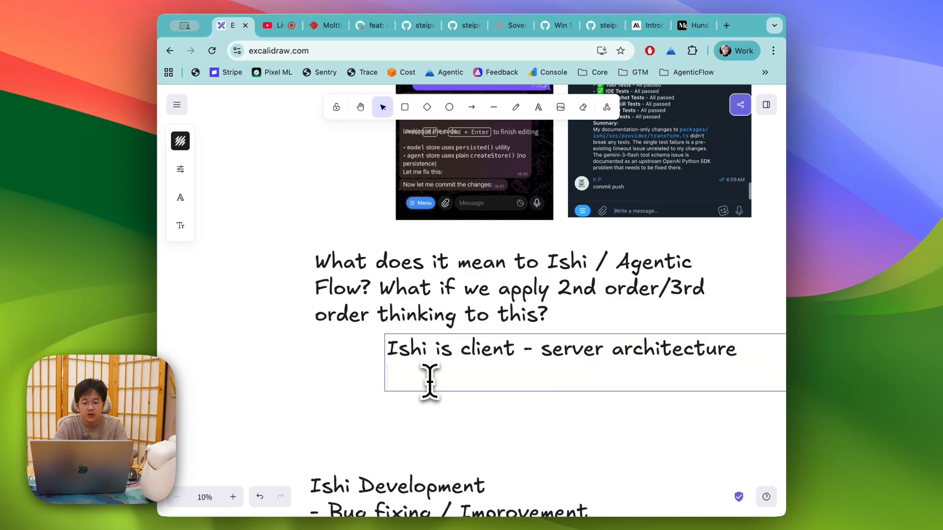
text(- You can host Ishi in a)
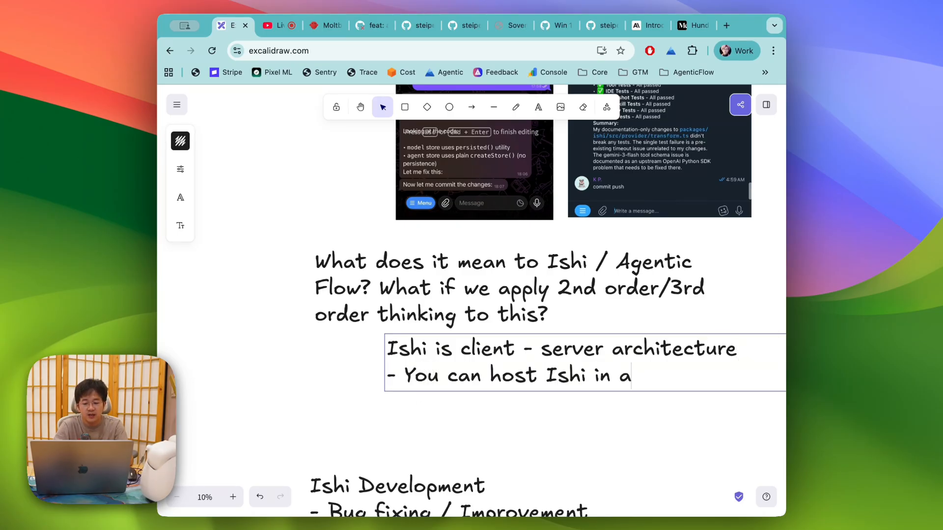
text( VPS (c)
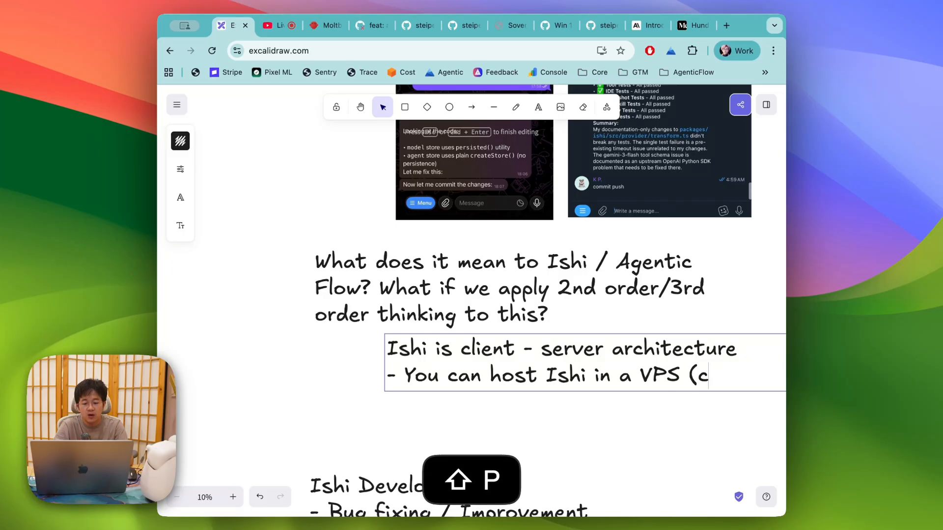
text(omputer))
key(Return)
text(- )
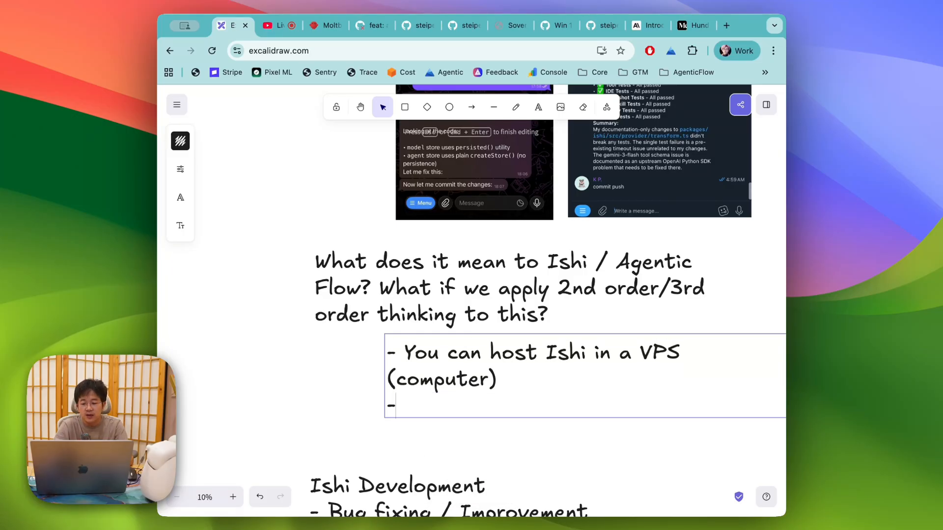
text(Tailscale it)
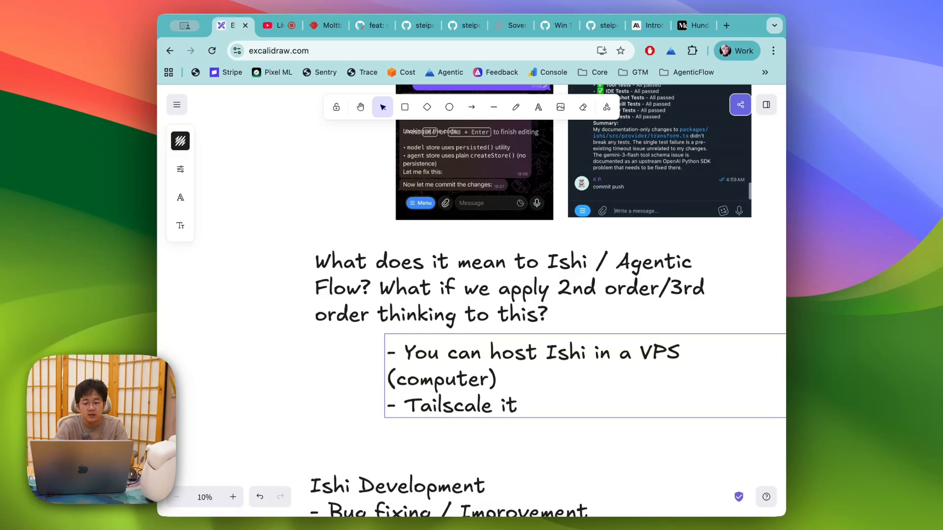
key(Return)
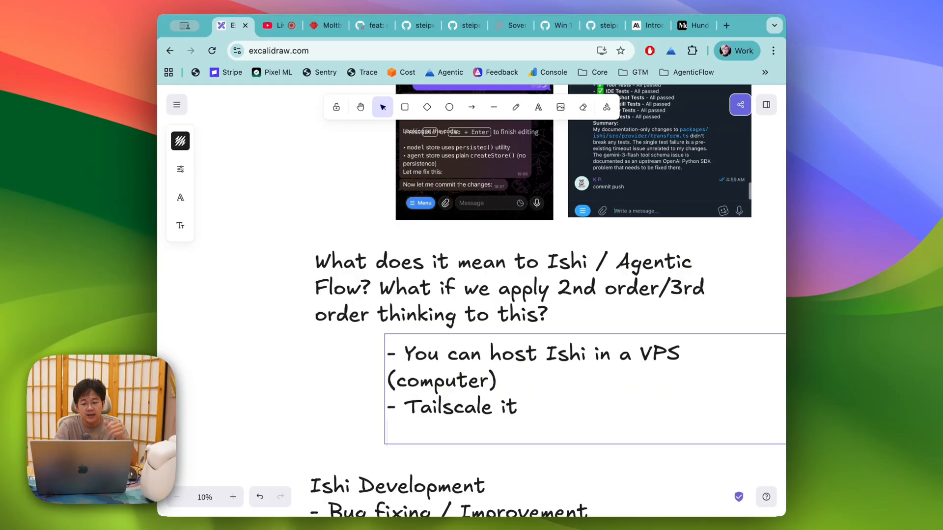
text(- )
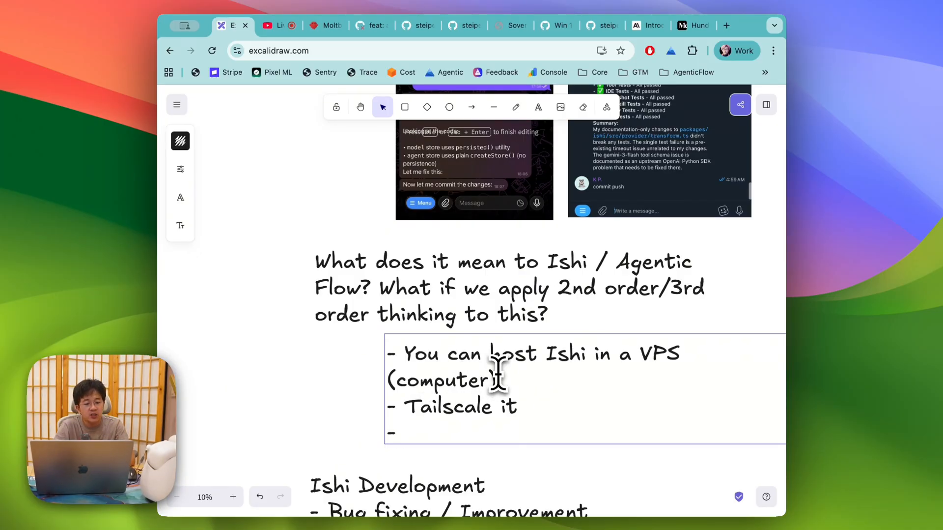
text(Mobile phone <> )
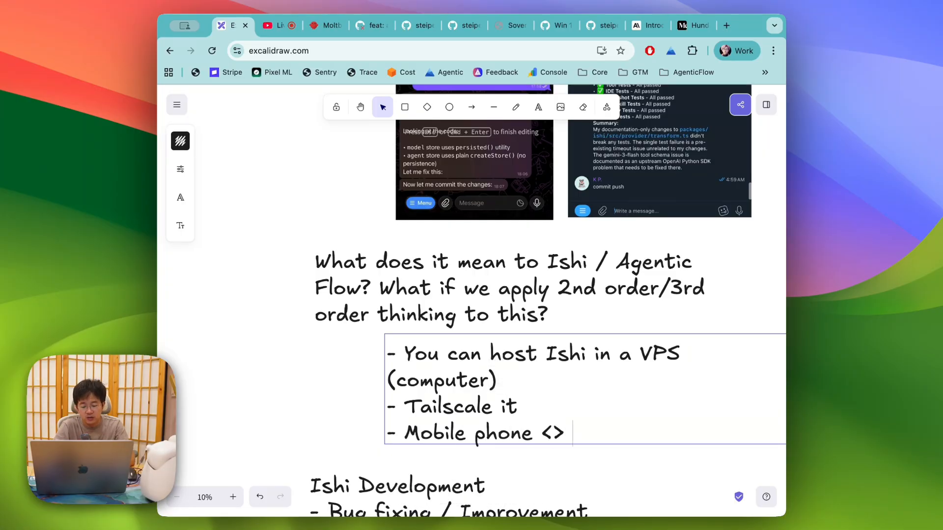
text(D)
key(BackSpace)
text(Ishi)
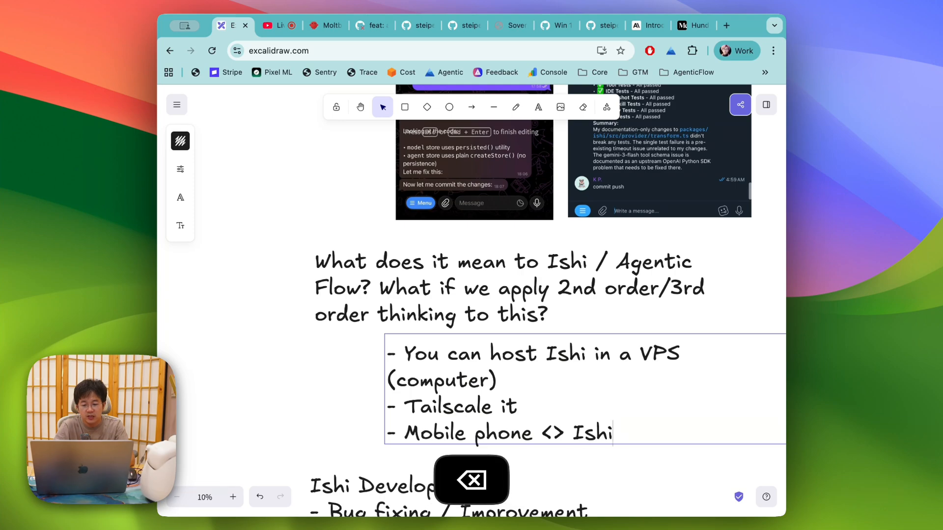
text( Desktop)
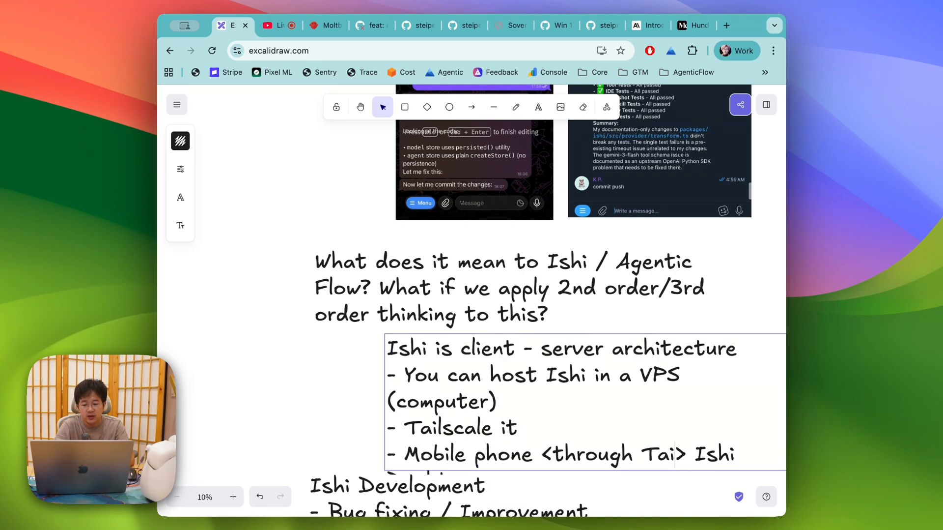
text(lscale)
key(Escape)
Step: Move the Ishi Development text block lower, beneath the new client-server note
scroll(385, 400, right, 2)
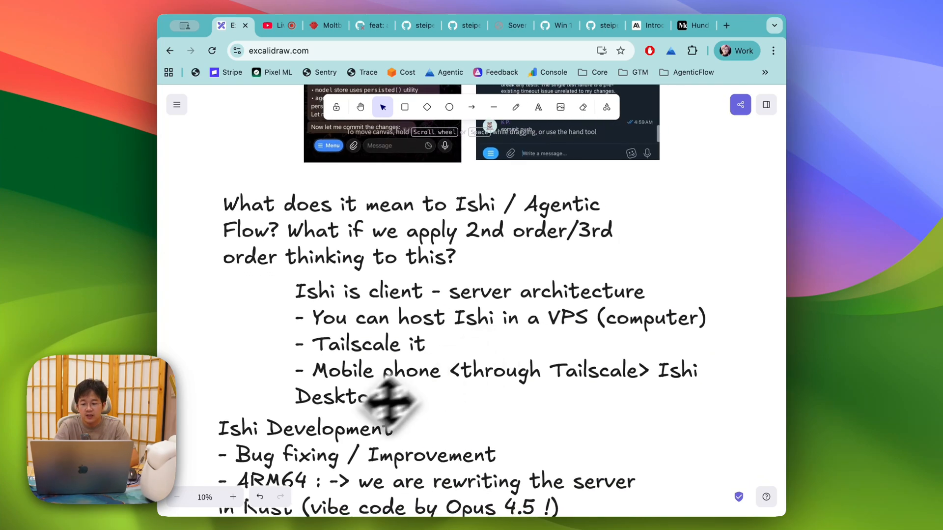
click(330, 438)
drag(330, 437, 328, 506)
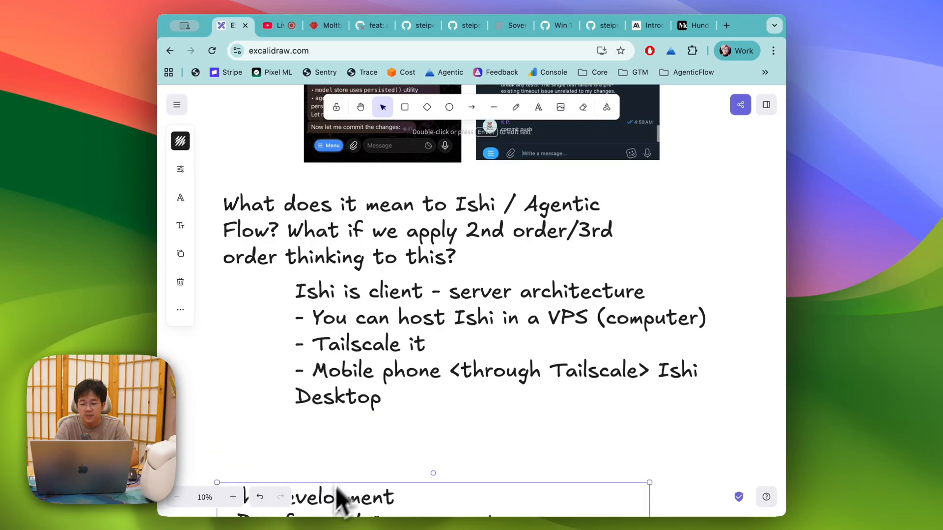
click(500, 377)
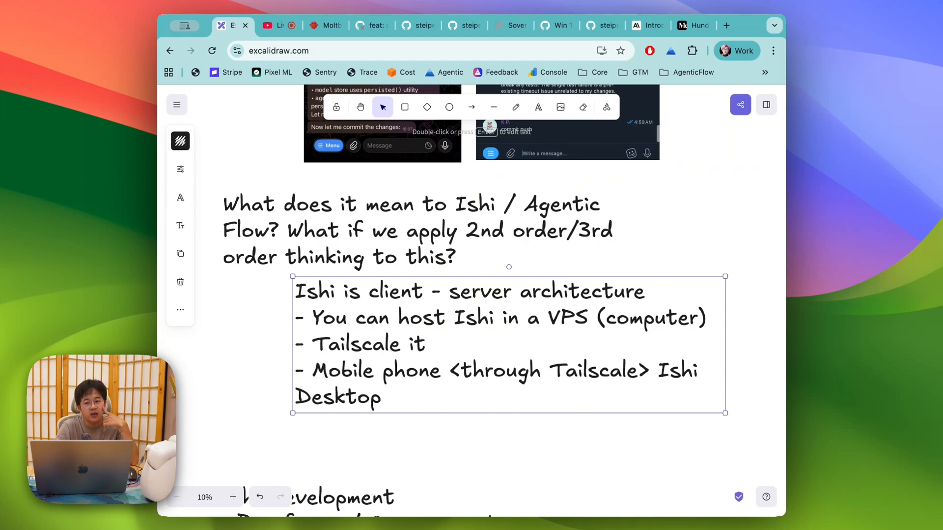
key(super+Tab)
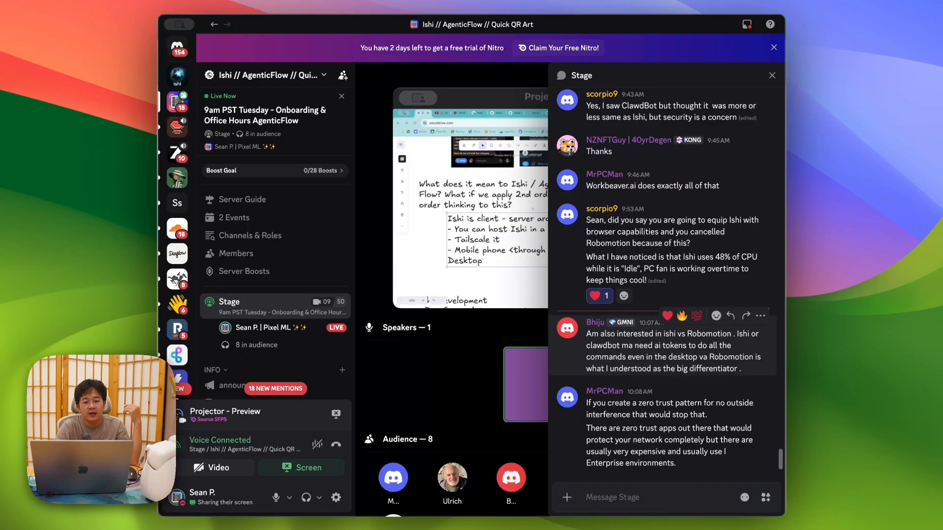
key(super+Tab)
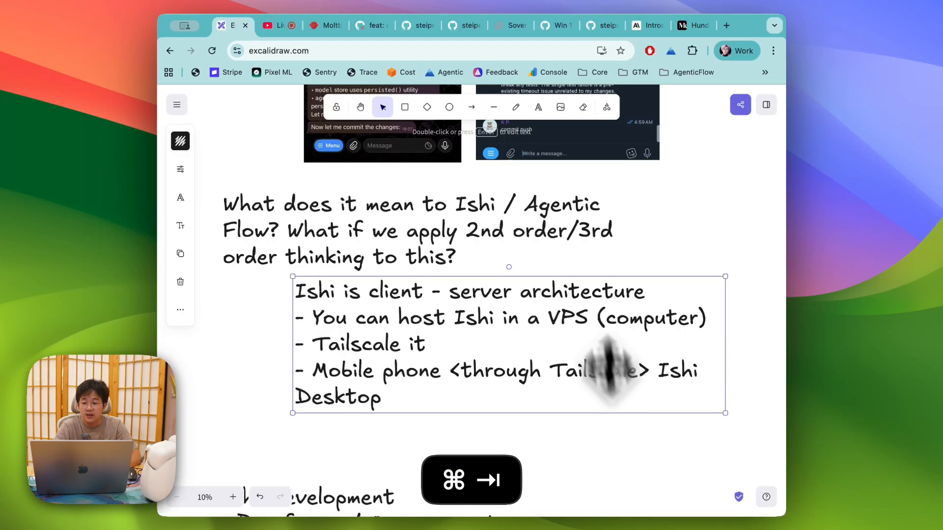
click(276, 26)
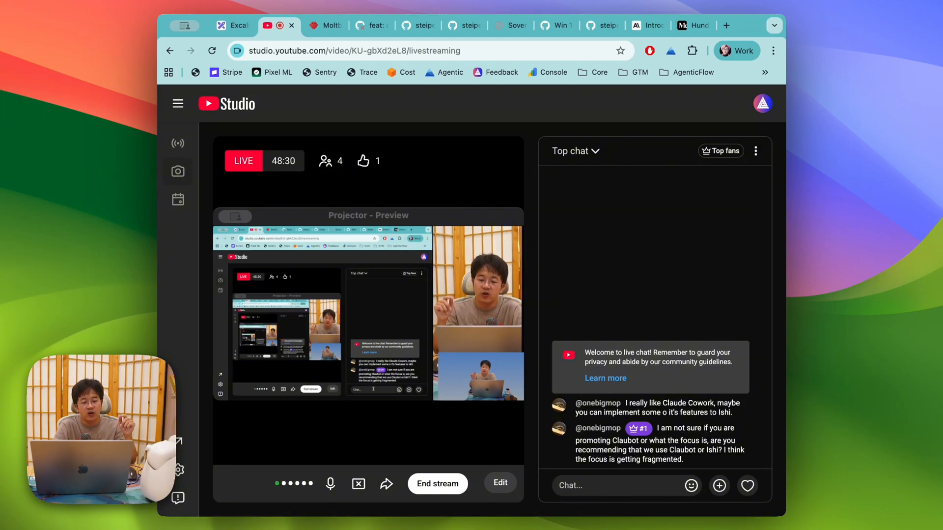
click(227, 25)
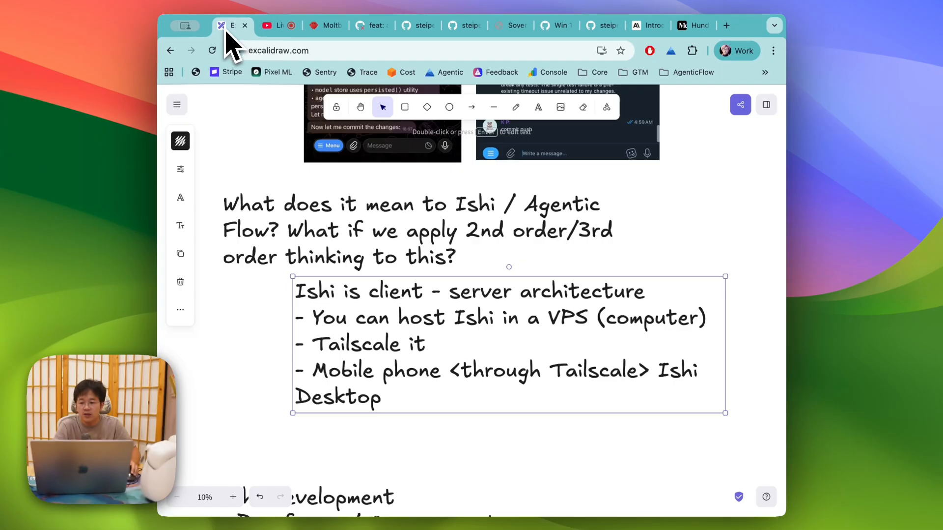
Step: Add a text block 'do not recommend fully use Clawdbot or similar.' in the Lilita One font
scroll(363, 295, down, 3)
click(359, 406)
drag(359, 400, 359, 467)
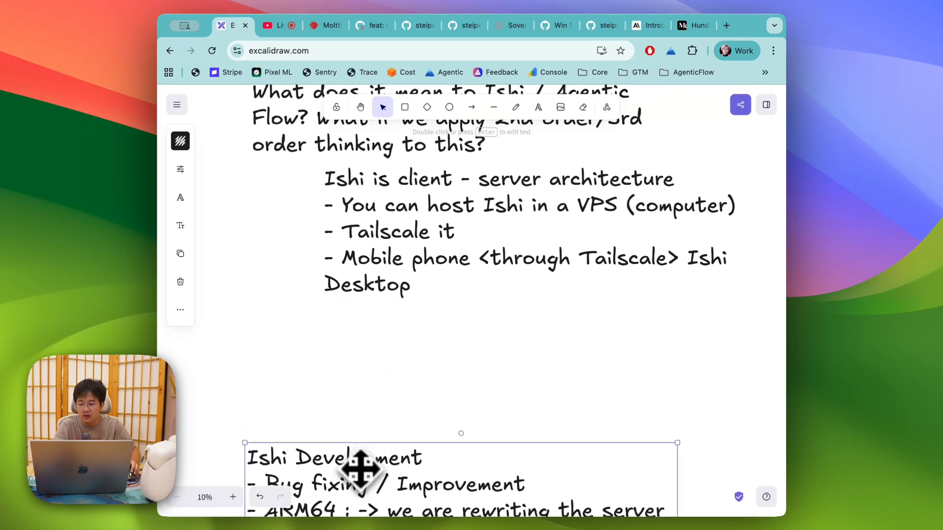
key(super+v)
text(do not )
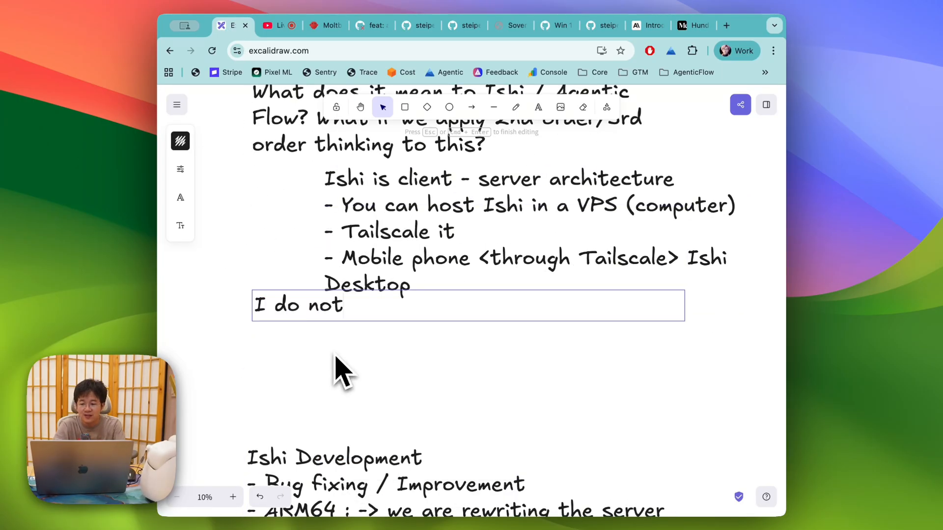
text(recomm)
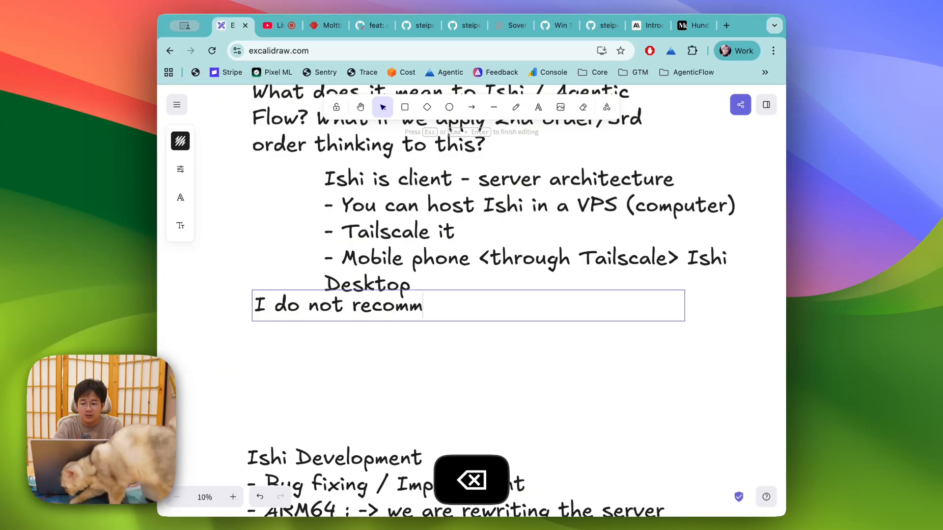
text(end fully use Claw)
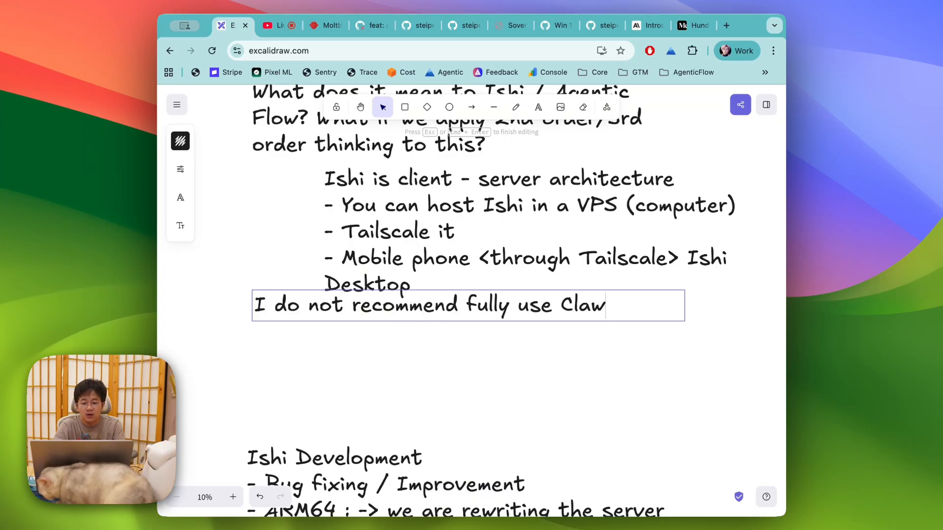
text(dbot or similar.)
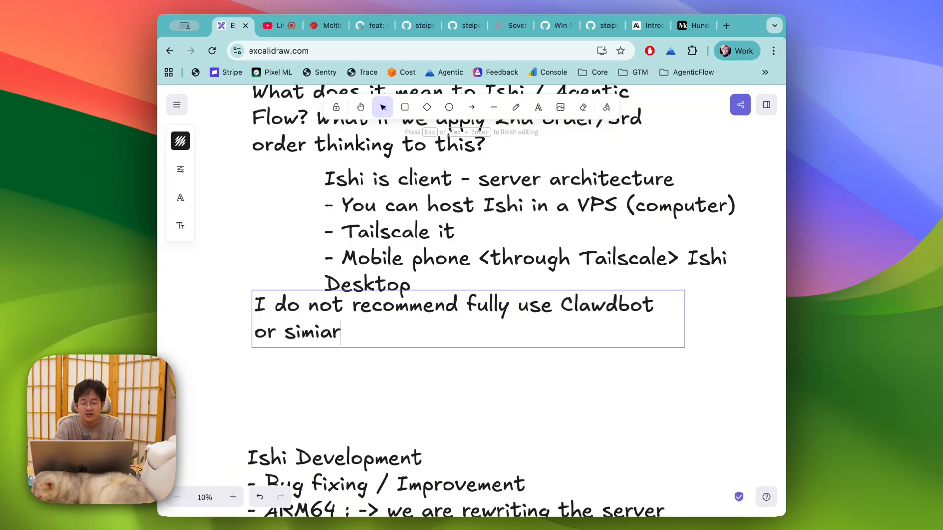
key(Return)
key(Return)
key(Escape)
drag(278, 337, 277, 363)
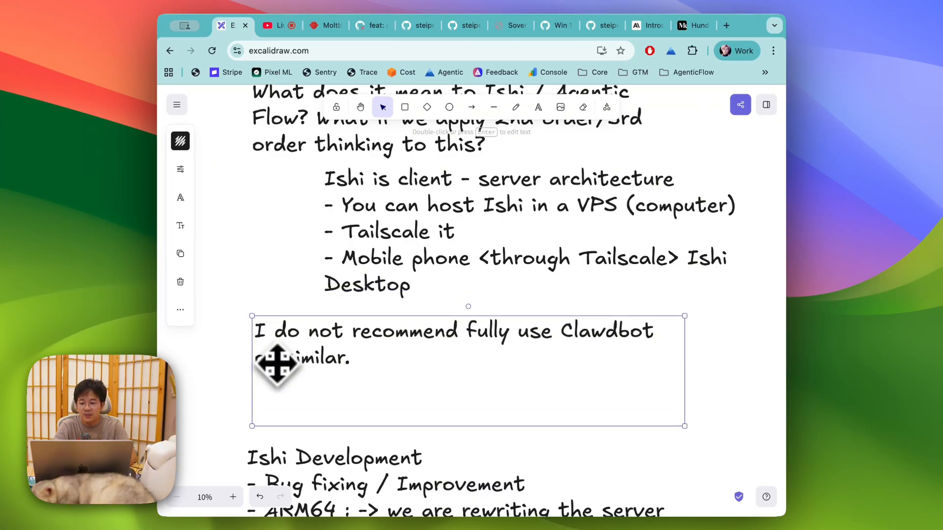
click(180, 197)
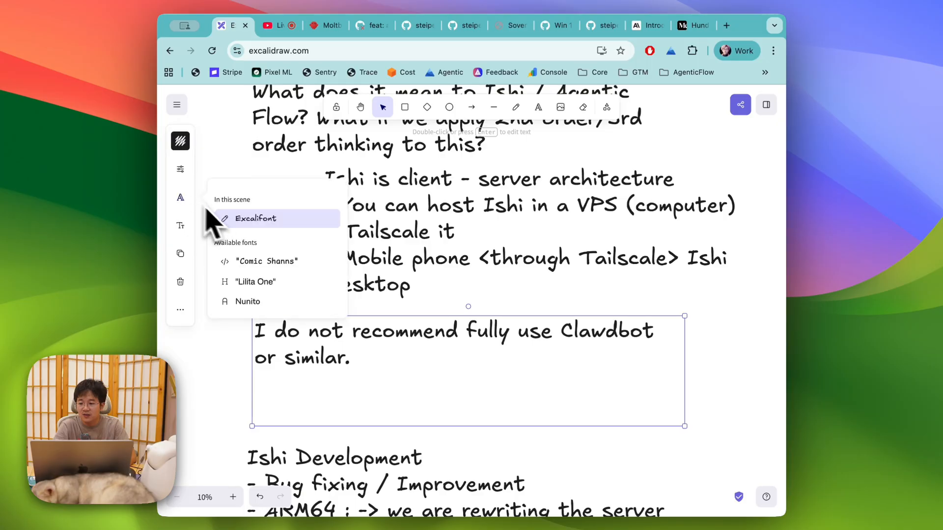
click(235, 281)
Step: Continue it with 'Because Ishi can do most of the work Clawdbot can do in a more polished & secure way'
double_click(311, 382)
text(Because Ishi)
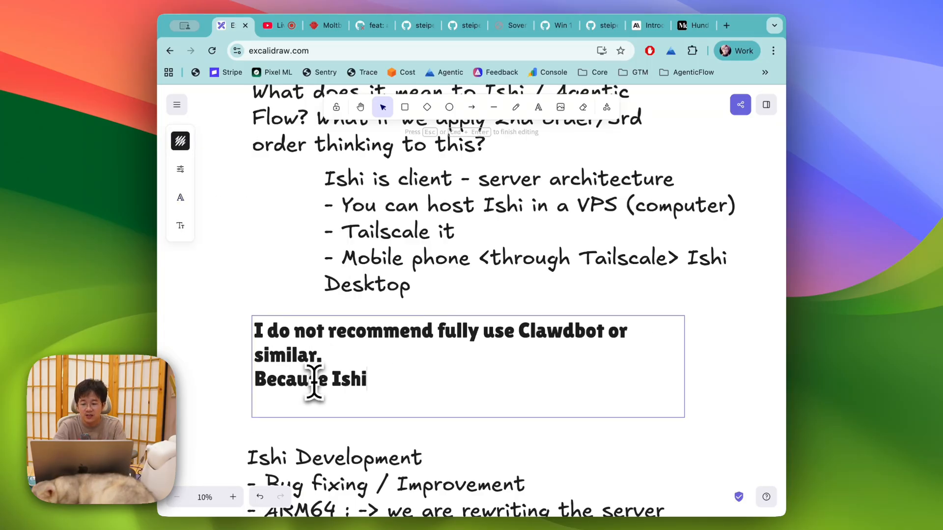
text( can do most of the)
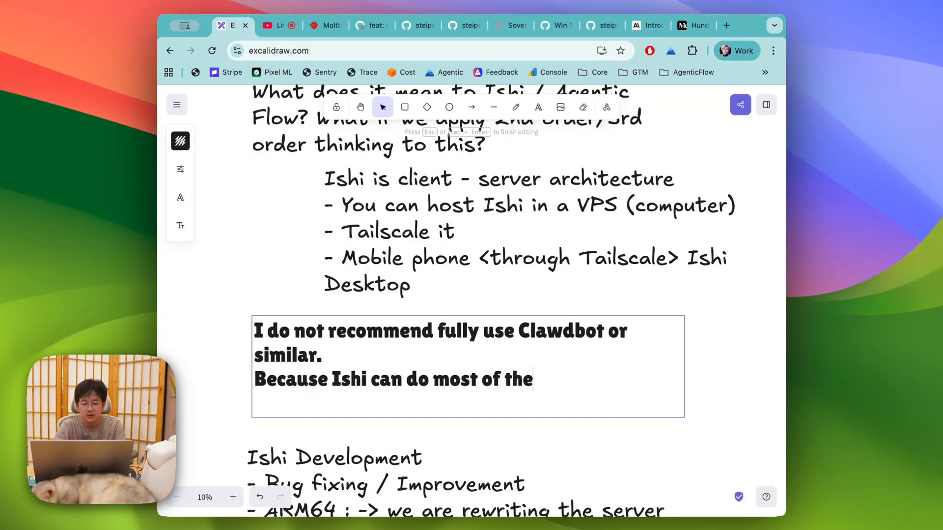
text( work Clawdbot )
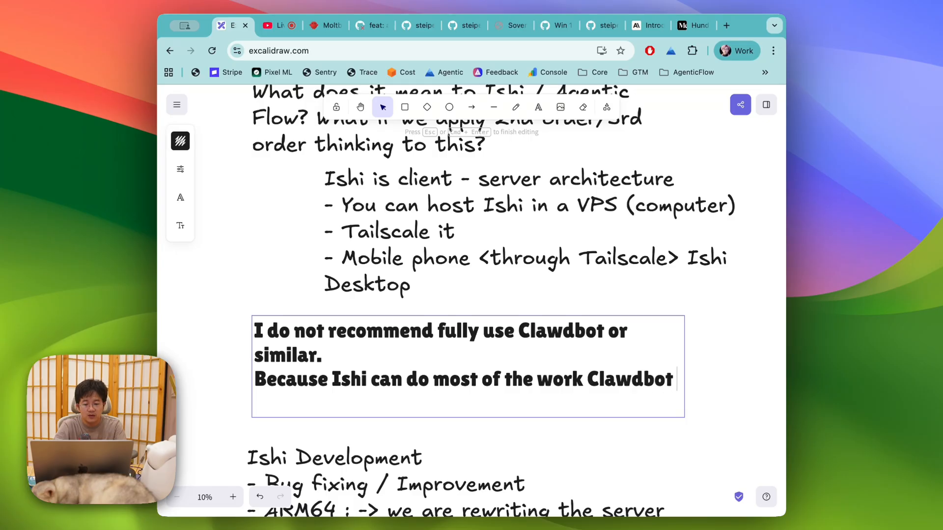
text(can do in a )
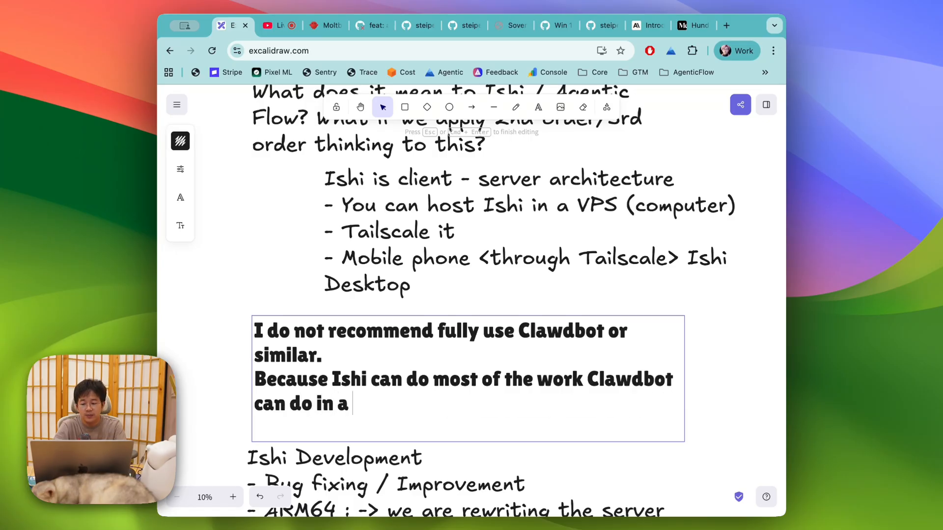
text(more)
key(BackSpace)
key(BackSpace)
key(BackSpace)
text(more polished & sec)
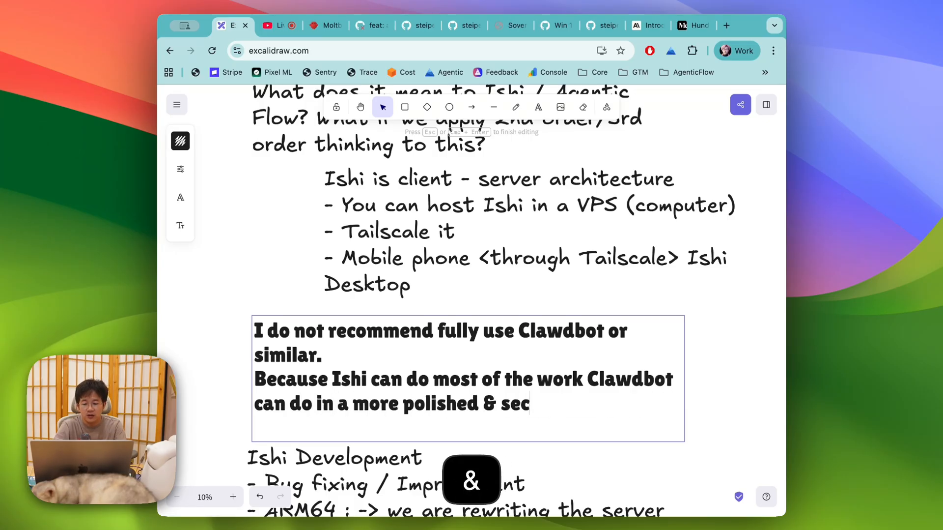
text(ure way>)
click(202, 347)
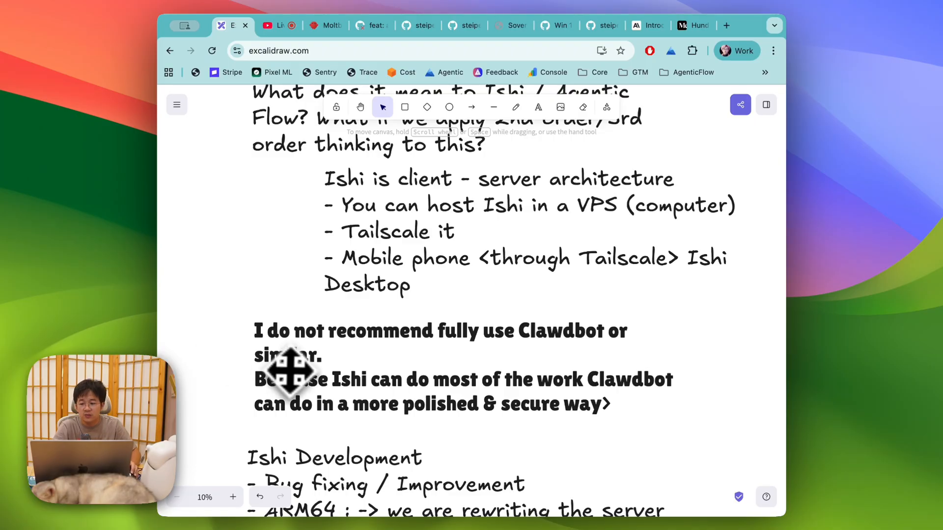
drag(292, 371, 288, 368)
Step: Nudge and widen the bold note, then delete the stray '>' after 'way'
key(Escape)
scroll(275, 363, down, 2)
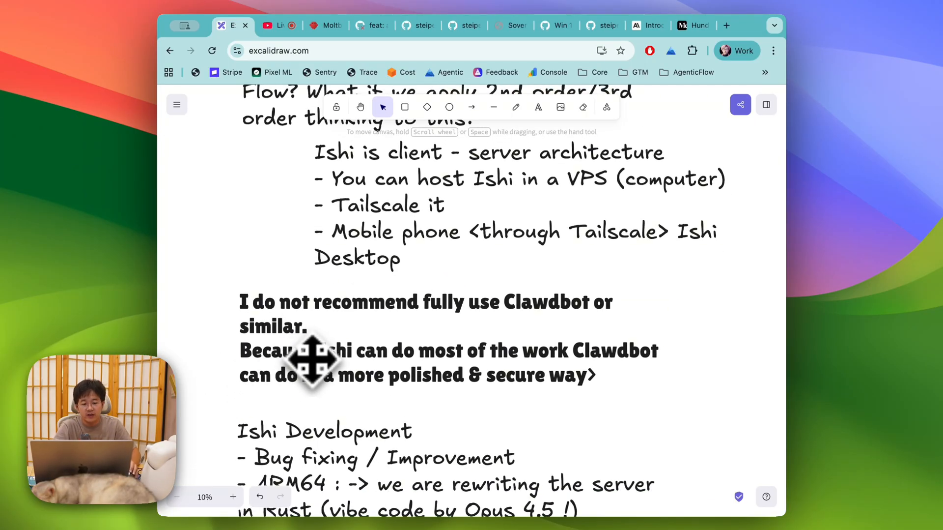
drag(316, 362, 331, 349)
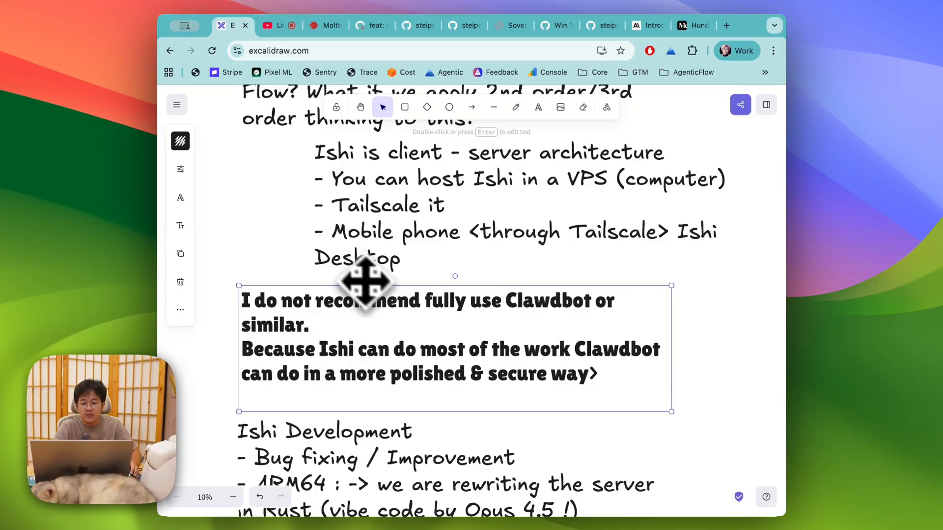
drag(715, 334, 726, 333)
double_click(594, 343)
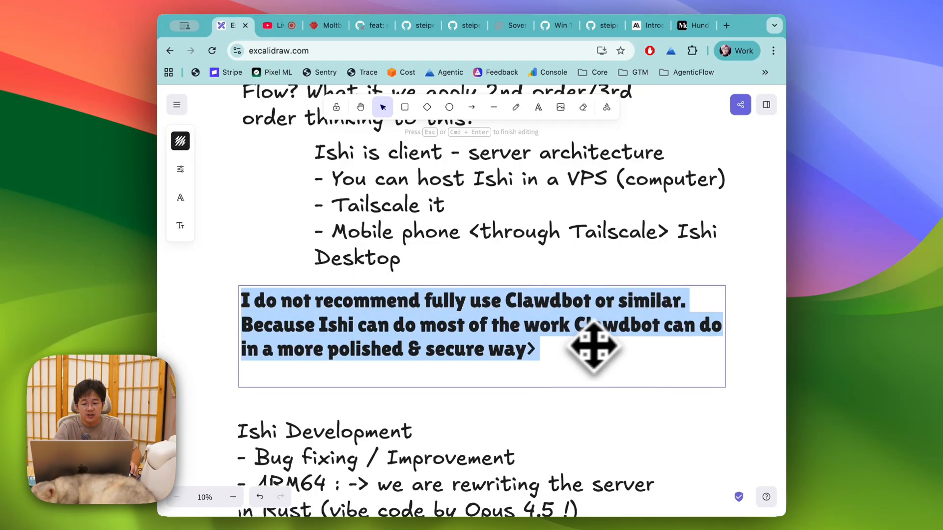
click(565, 349)
key(BackSpace)
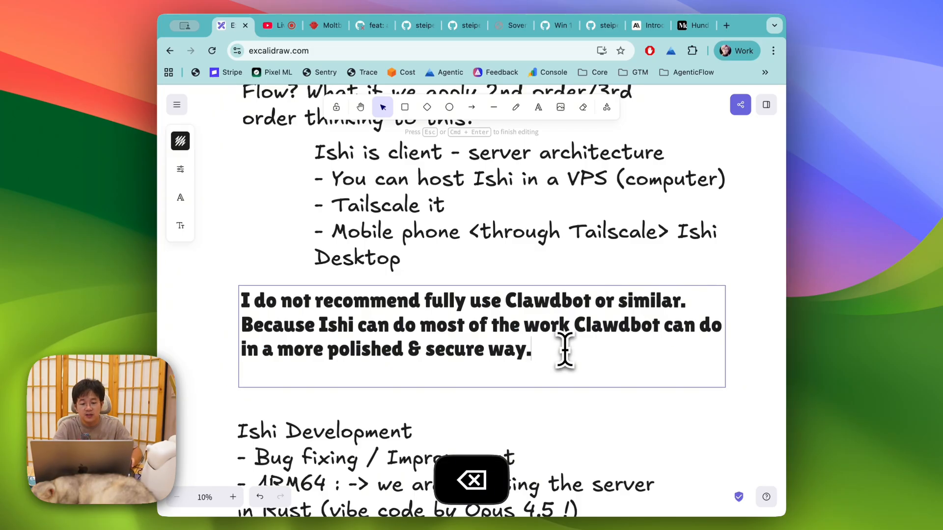
click(282, 273)
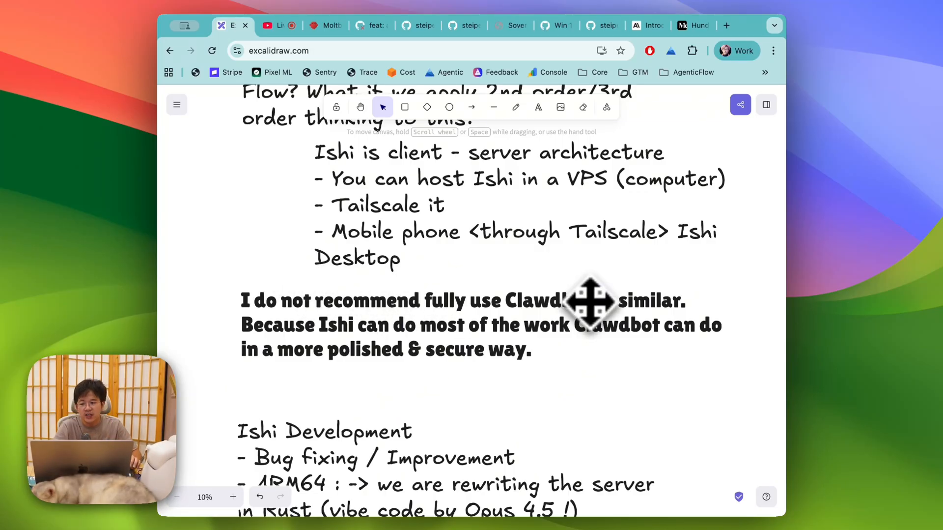
Step: Add a period after 'similar' and a blank line between the two sentences
double_click(678, 324)
click(684, 301)
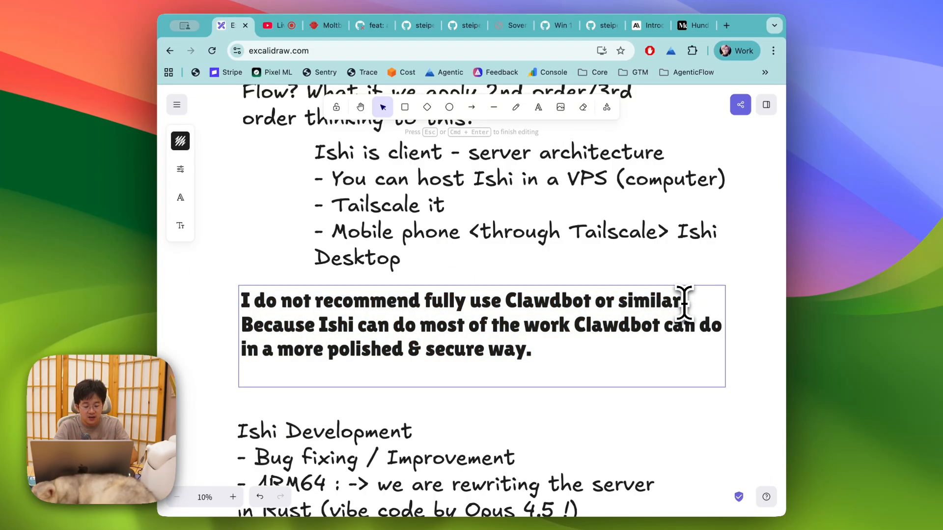
text(.)
key(Return)
click(242, 274)
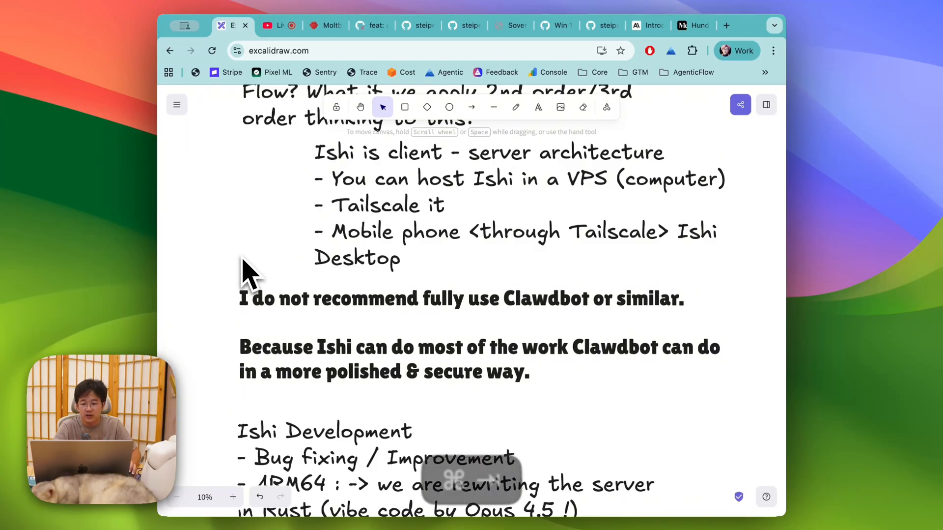
Step: Screenshot the Discord message about Ishi matching Clawd bot and return to the whiteboard
key(super+Tab)
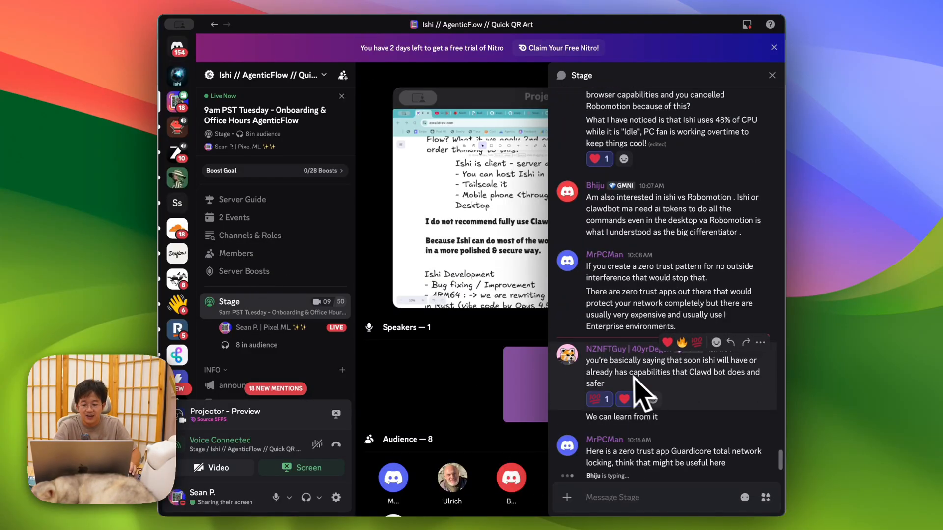
key(super+shift+4)
drag(554, 335, 748, 399)
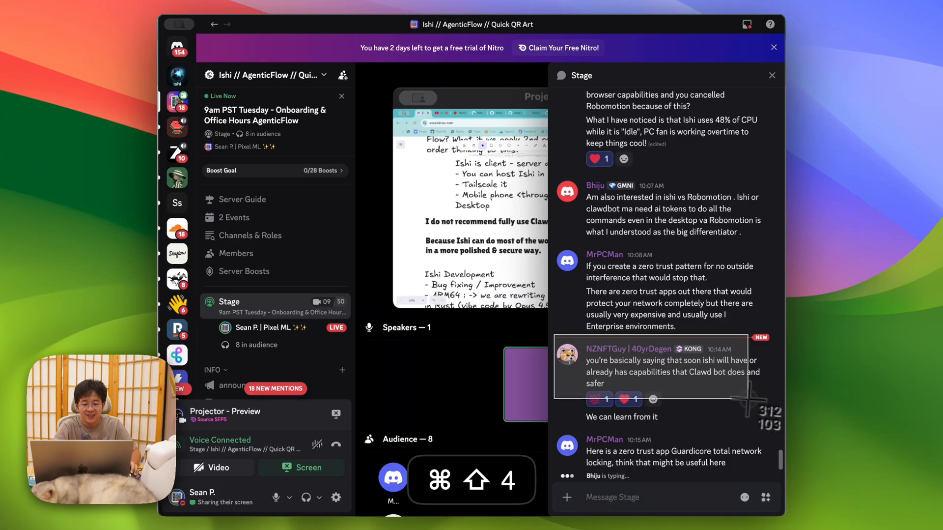
key(super+Tab)
click(588, 378)
scroll(586, 378, down, 10)
Step: Position the pasted Clawd bot chat screenshot under the bold note, then go back to Discord
scroll(491, 295, up, 2)
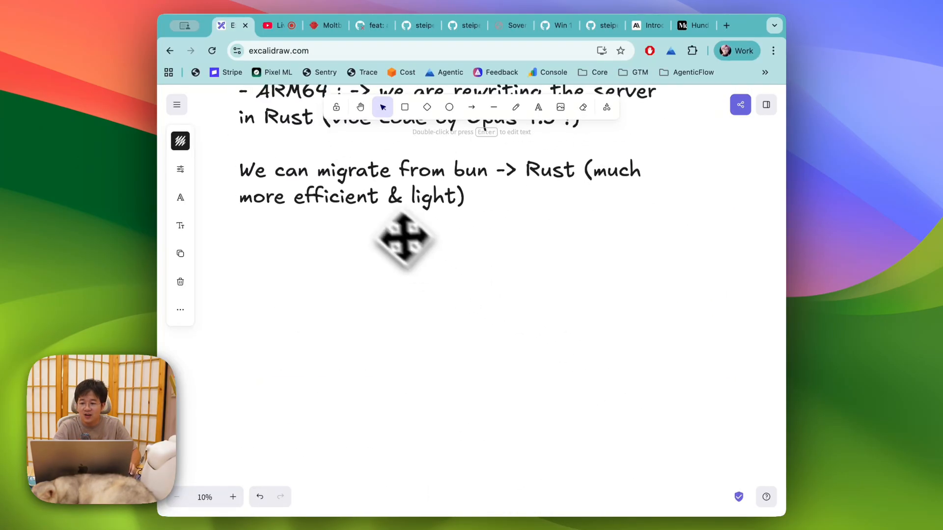
scroll(405, 237, up, 2)
drag(354, 200, 352, 388)
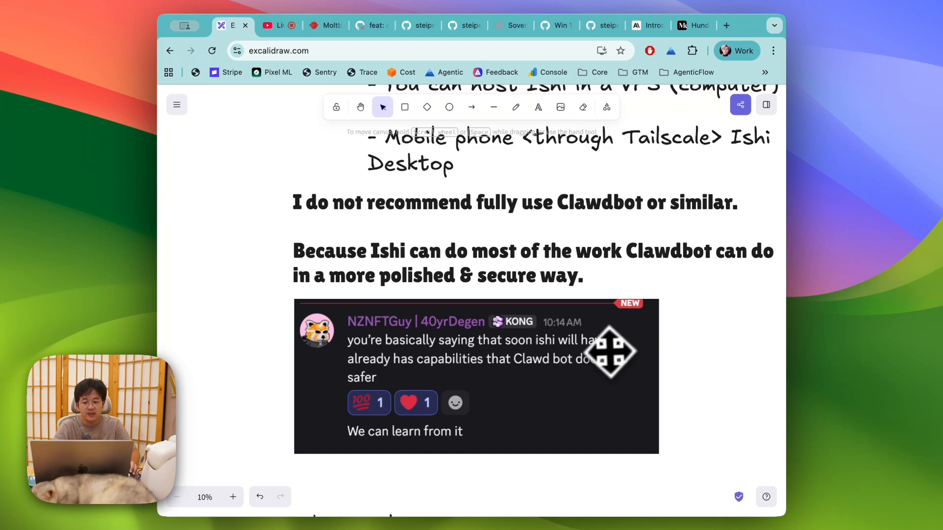
drag(608, 350, 605, 359)
click(747, 337)
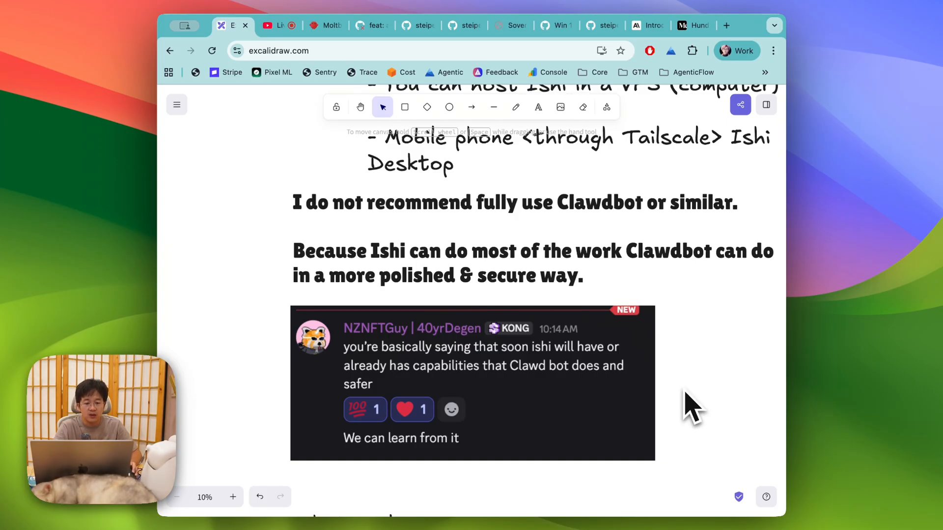
scroll(685, 406, right, 3)
scroll(684, 405, down, 2)
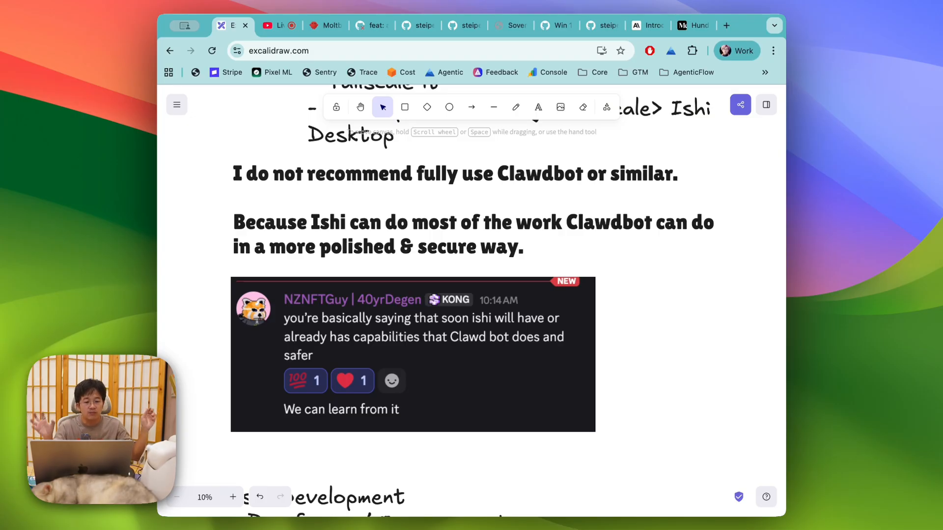
key(super+Tab)
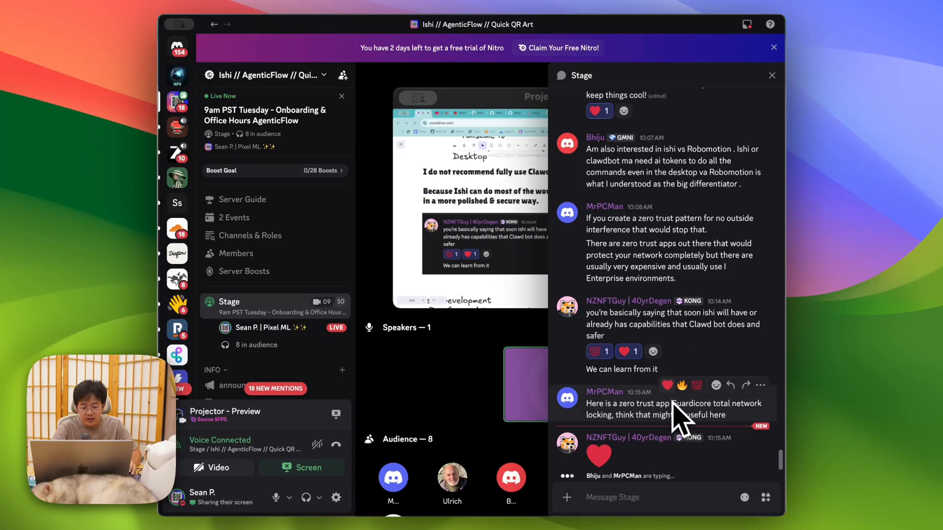
Step: Capture and copy a screenshot of the Guardicore zero trust message, then return to Excalidraw
key(super+shift+4)
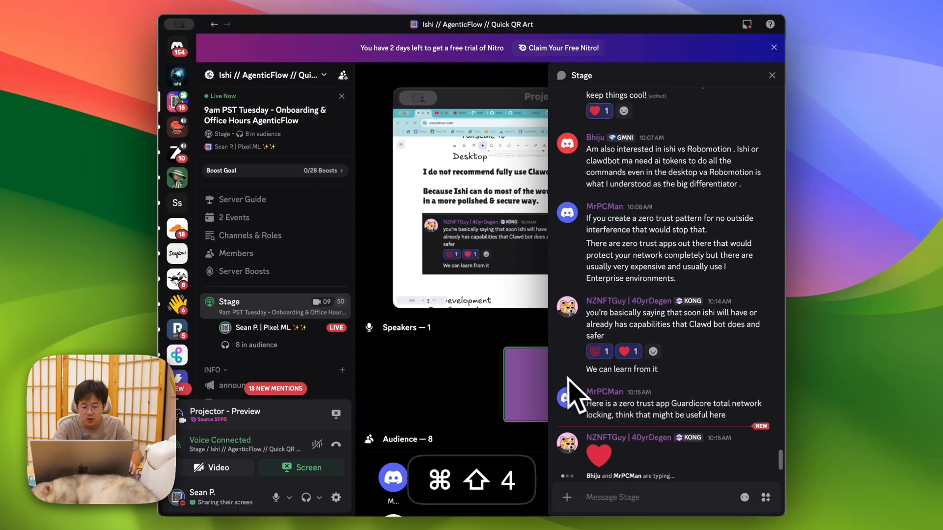
drag(554, 379, 782, 441)
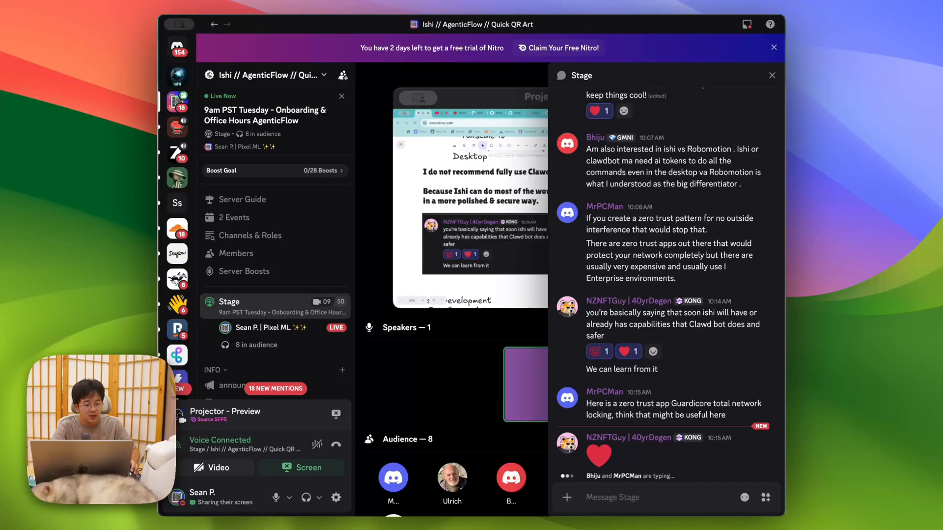
key(super+c)
key(super+Tab)
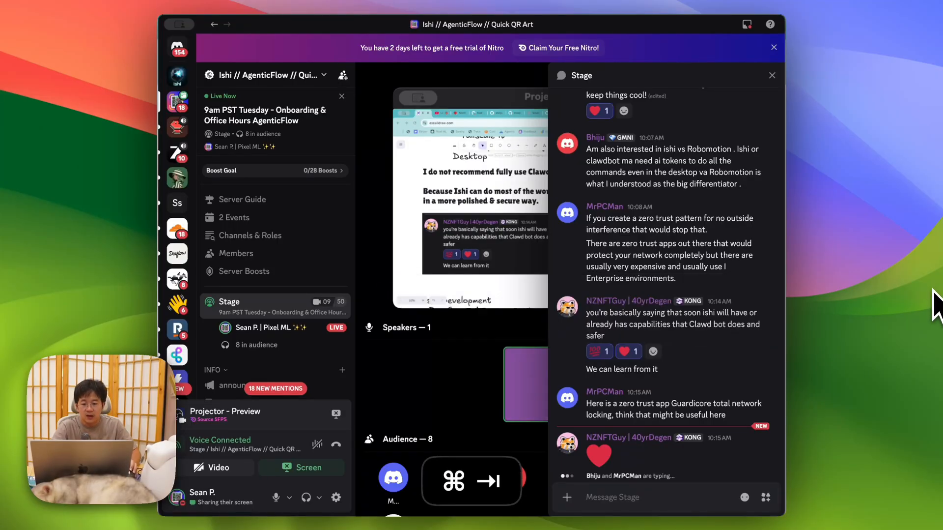
scroll(443, 344, down, 5)
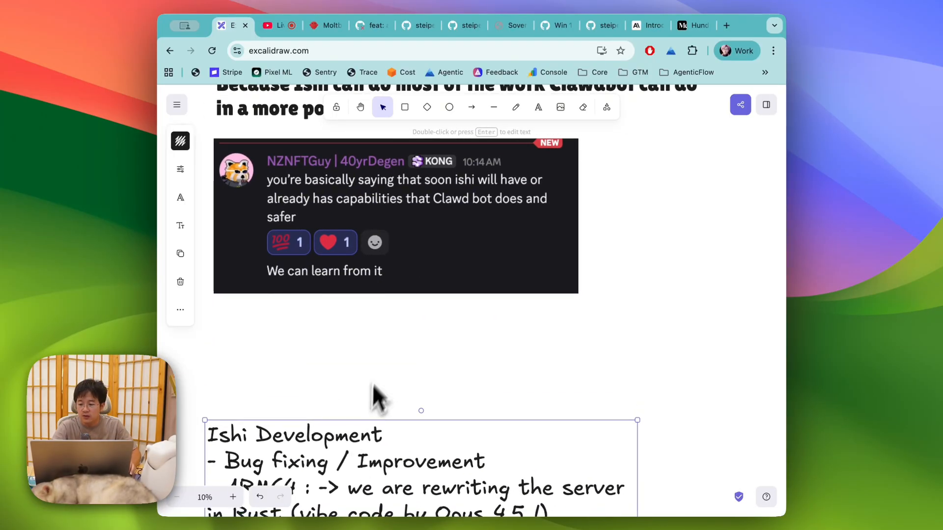
Step: Paste the Guardicore screenshot, enlarge it and align it beneath the first chat screenshot
key(super+v)
drag(369, 368, 276, 319)
drag(306, 348, 291, 338)
drag(498, 366, 605, 390)
click(703, 329)
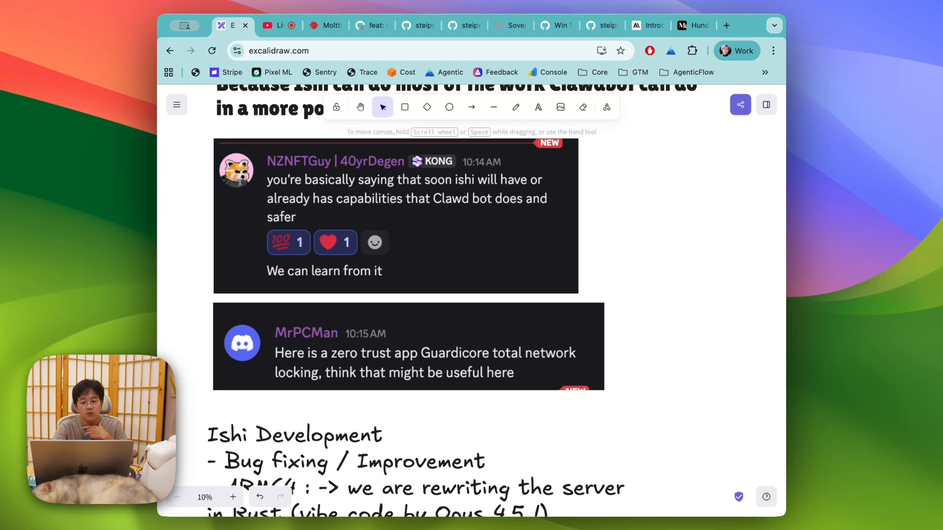
scroll(457, 295, up, 4)
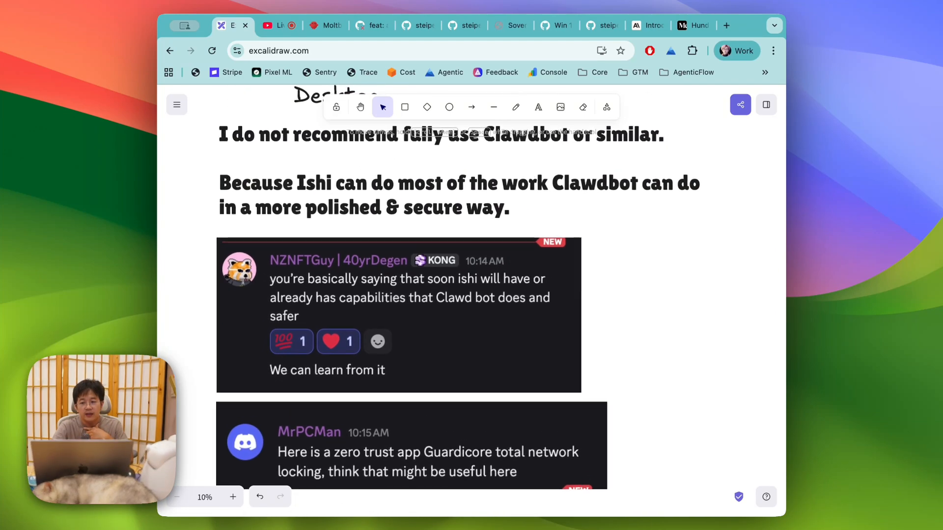
scroll(659, 249, right, 2)
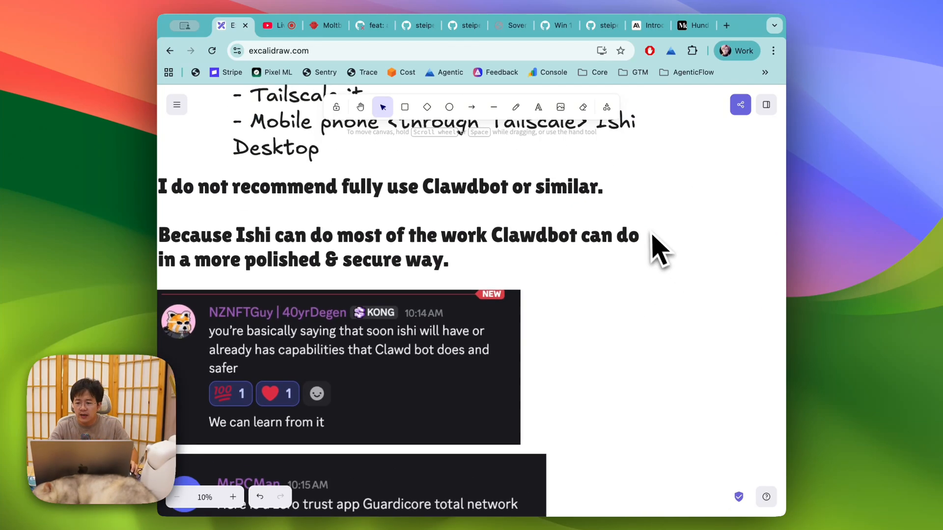
scroll(565, 319, down, 3)
scroll(543, 431, up, 6)
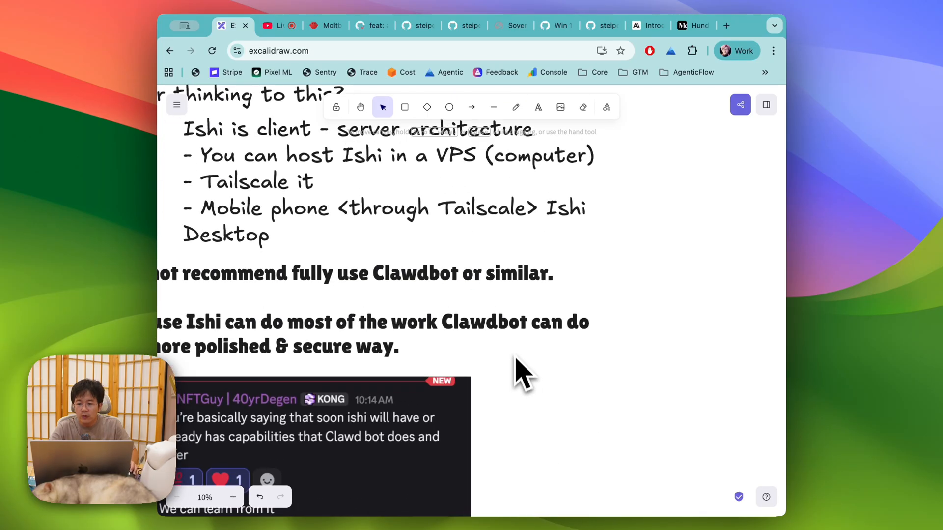
scroll(462, 268, down, 5)
Step: Turn a pasted text copy into an 'Ishi Control Tower' label and move it left and down
key(super+v)
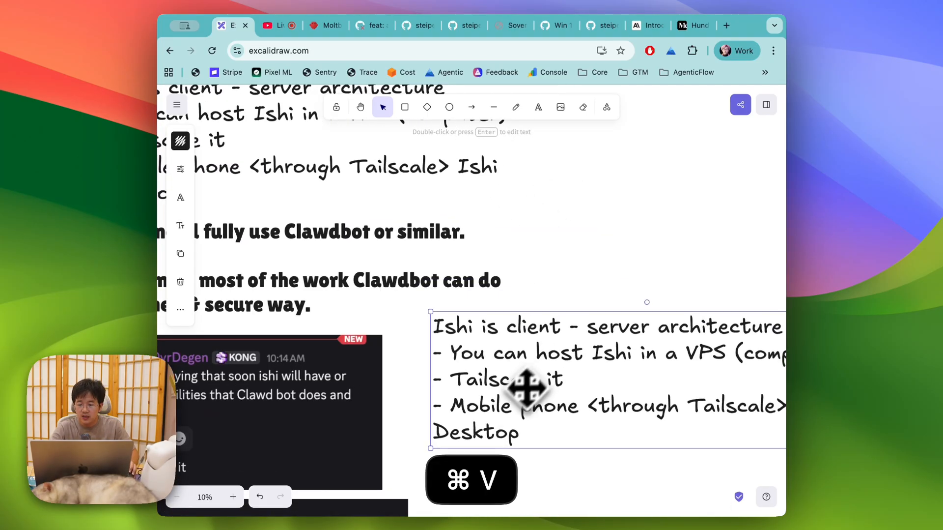
double_click(467, 331)
click(466, 333)
drag(461, 334, 742, 447)
scroll(559, 376, left, 1)
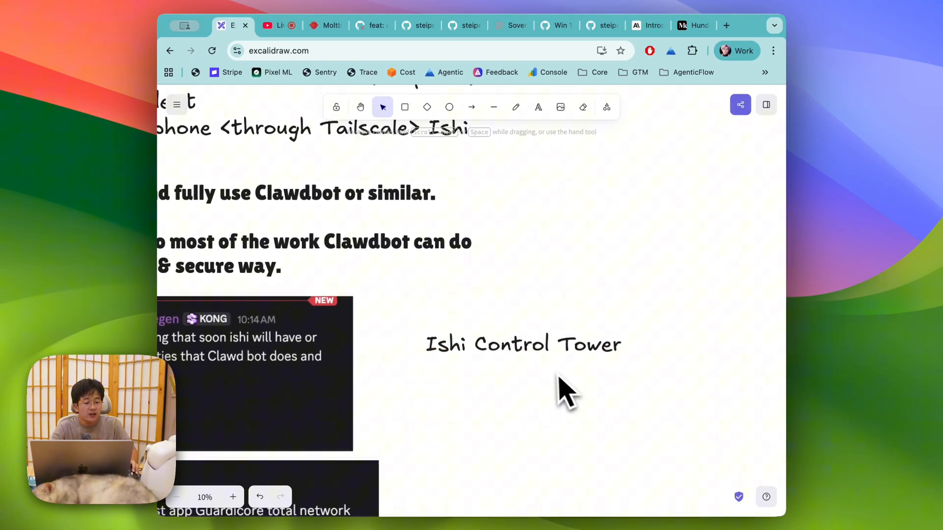
scroll(565, 391, left, 5)
scroll(565, 390, down, 2)
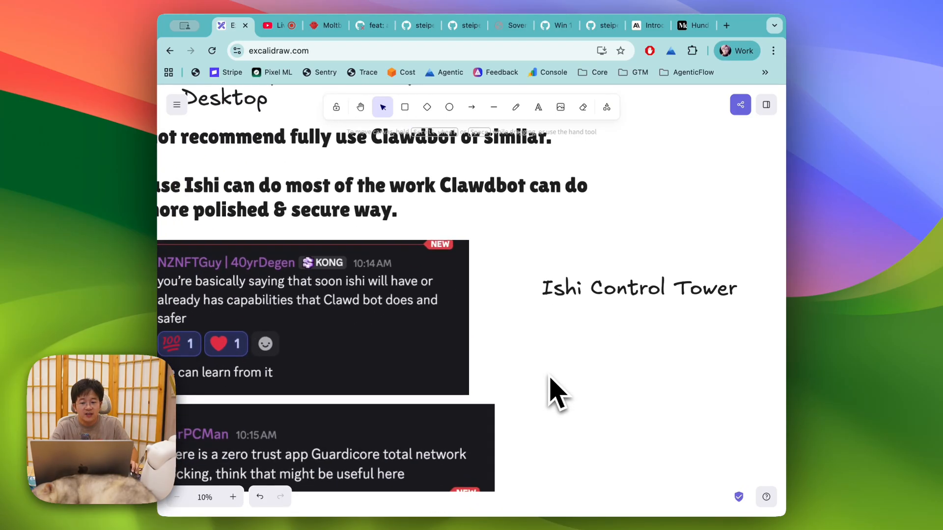
scroll(570, 344, down, 1)
scroll(570, 344, left, 2)
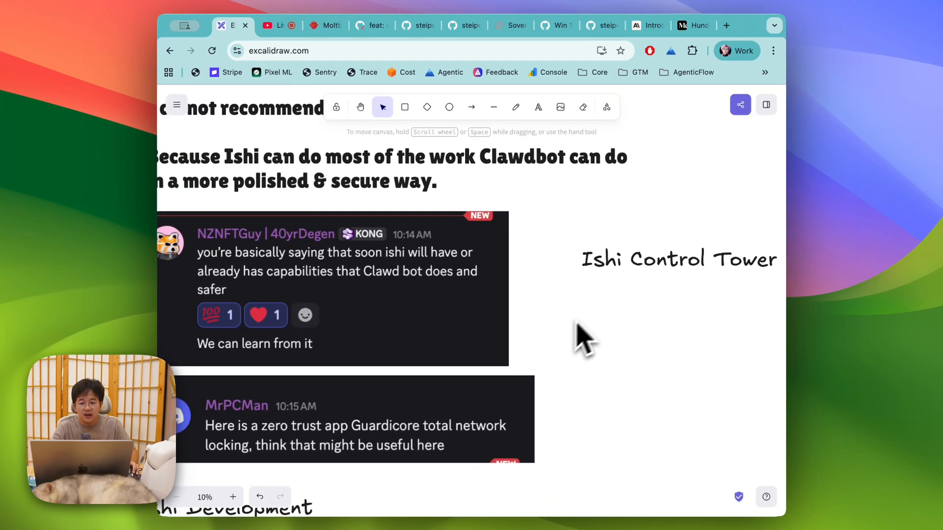
scroll(629, 295, right, 1)
click(635, 255)
drag(635, 256, 588, 294)
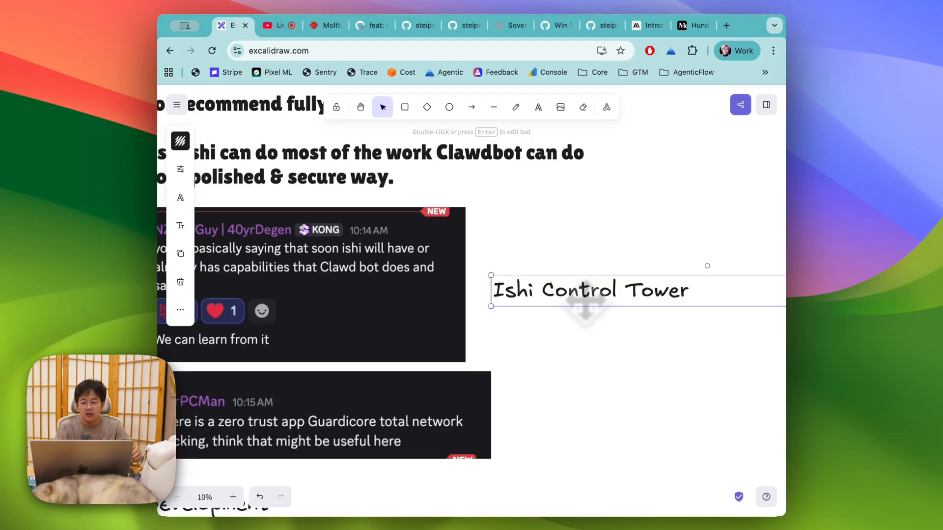
Step: Pan around the board to review the screenshots and label, then switch to Discord
scroll(590, 294, left, 2)
scroll(589, 294, down, 1)
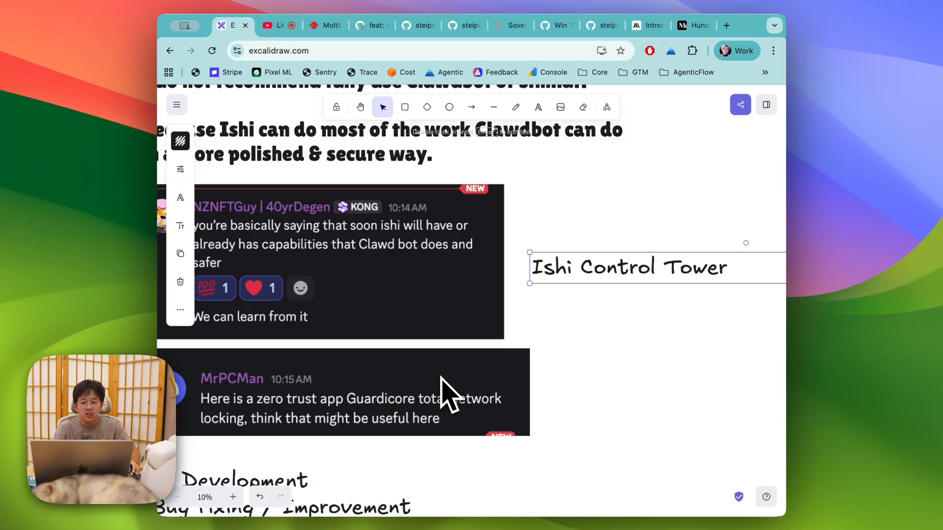
scroll(438, 381, up, 5)
scroll(438, 381, left, 3)
scroll(447, 394, up, 3)
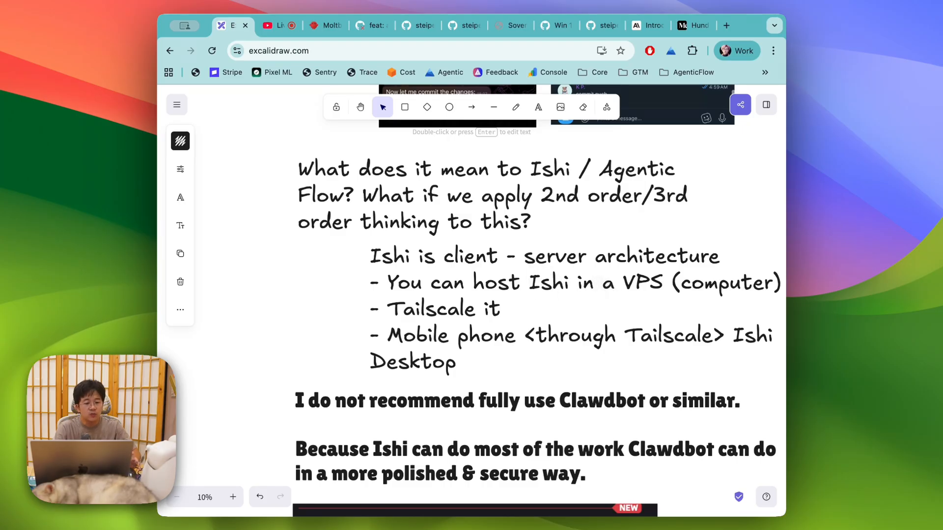
scroll(600, 285, down, 5)
scroll(603, 281, right, 3)
key(super+Tab)
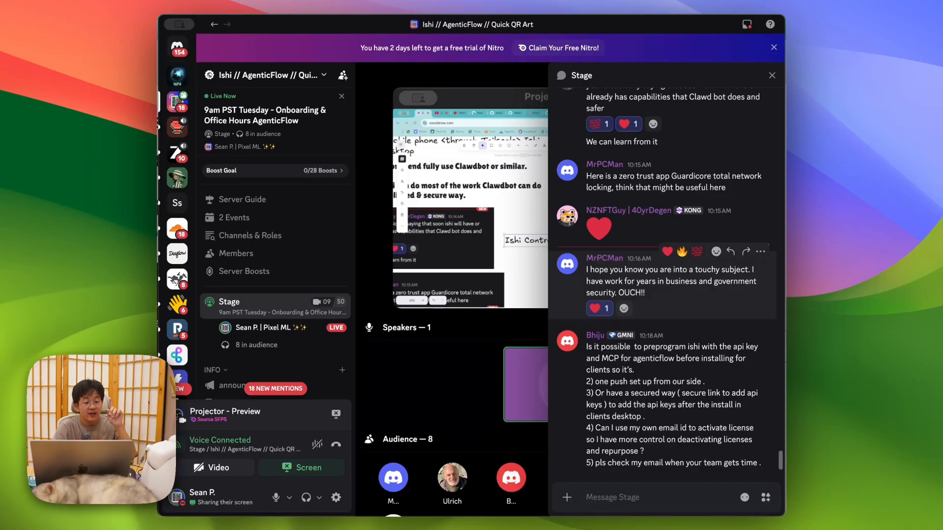
Step: Paste a copy of the Ishi Control Tower title and rewrite it as the offline note's OpenAI-compatible connector line
key(super+Tab)
click(580, 421)
click(553, 363)
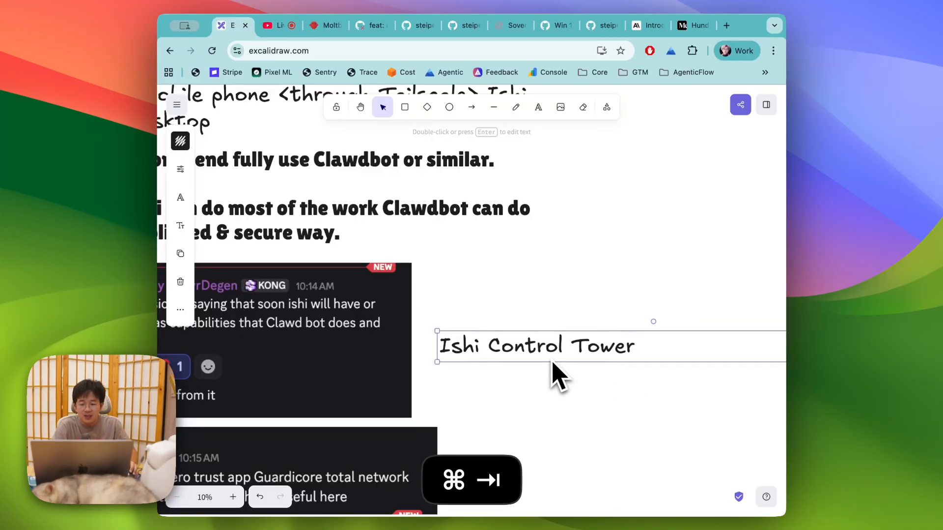
key(super+v)
double_click(529, 401)
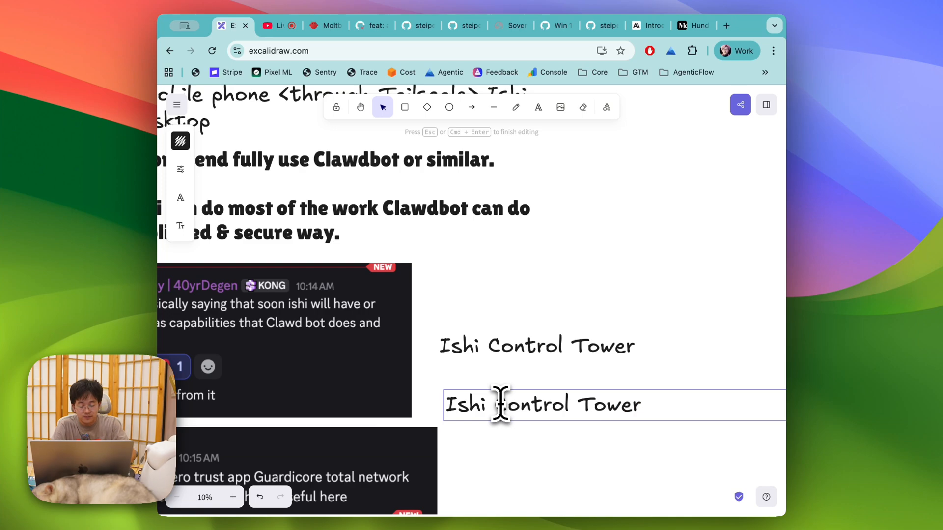
key(super+shift+Right)
text(fan work withou)
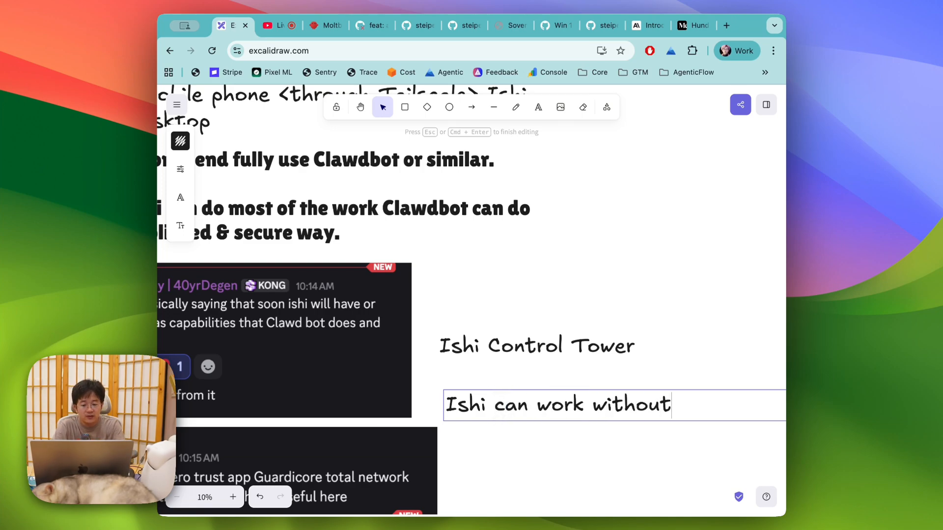
text(terne)
key(Return)
text(- Via ou)
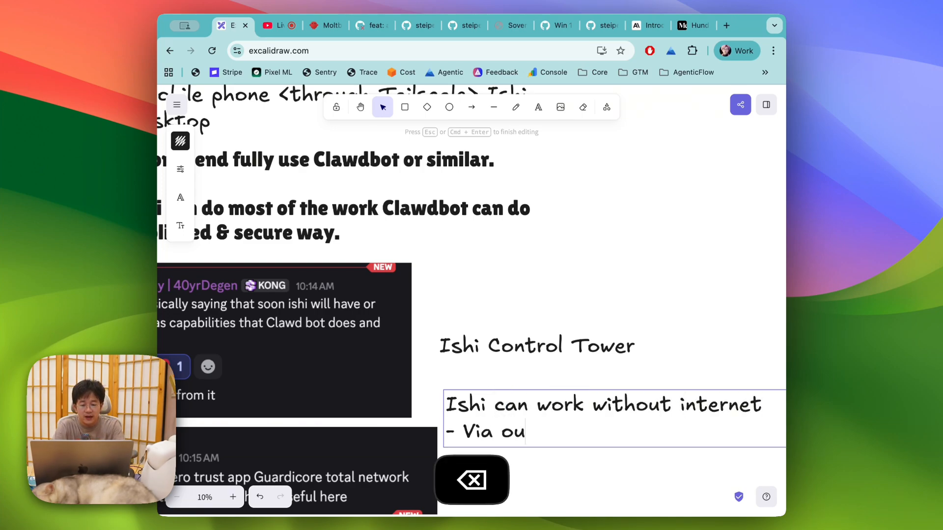
text(r OpenAI-)
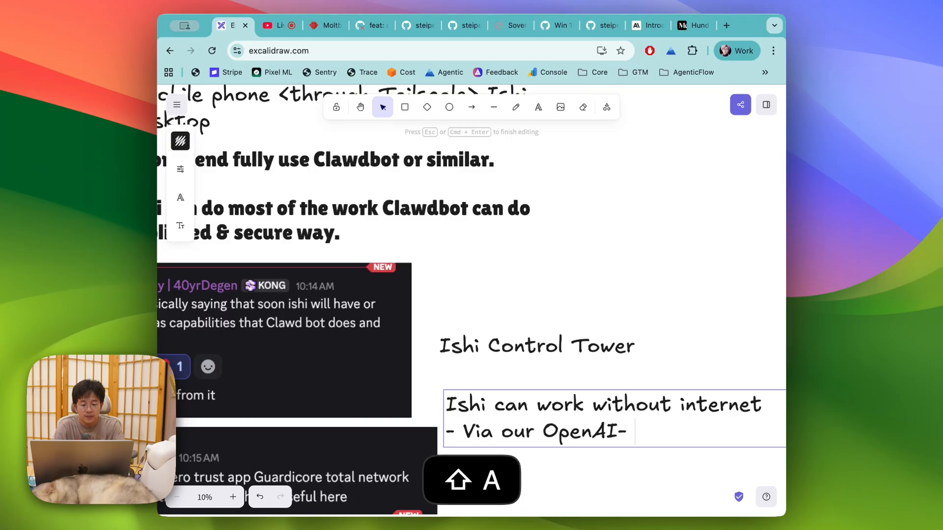
key(BackSpace)
text(An)
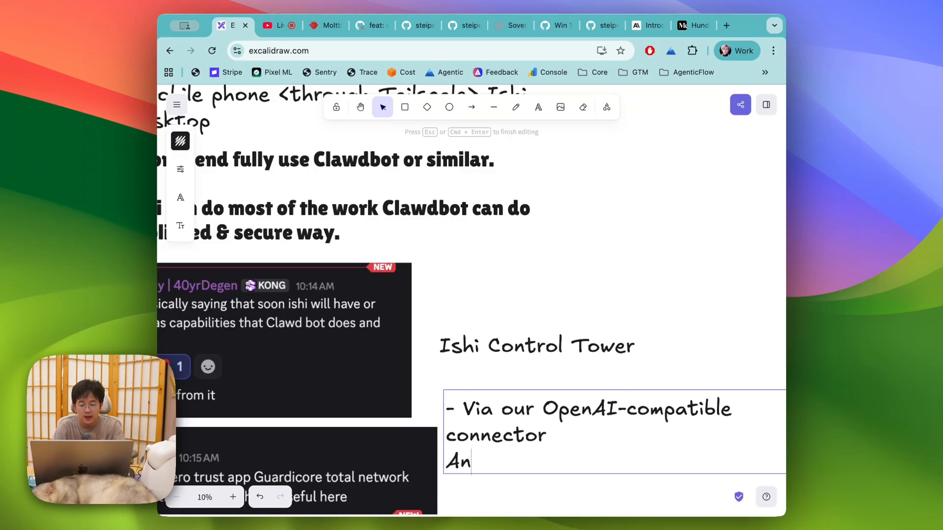
text(ma)
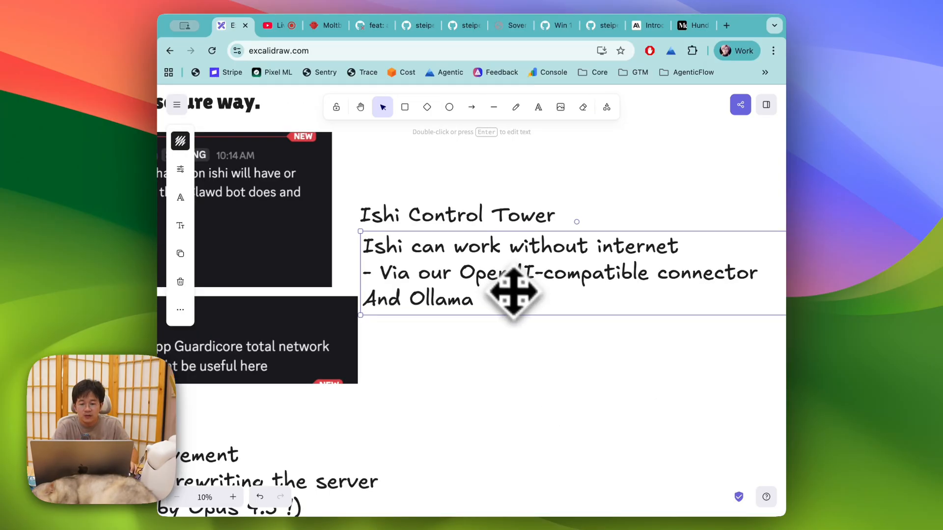
key(Escape)
Step: Add that Ishi can run with GLM-4.5-Air on a 24GB VRAM GPU machine without internet
scroll(525, 315, right, 2)
click(499, 379)
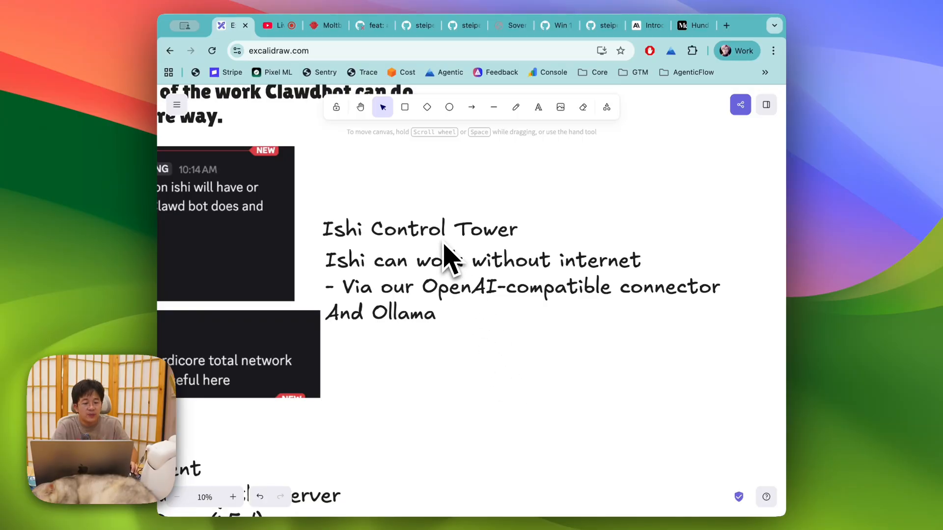
scroll(444, 246, up, 2)
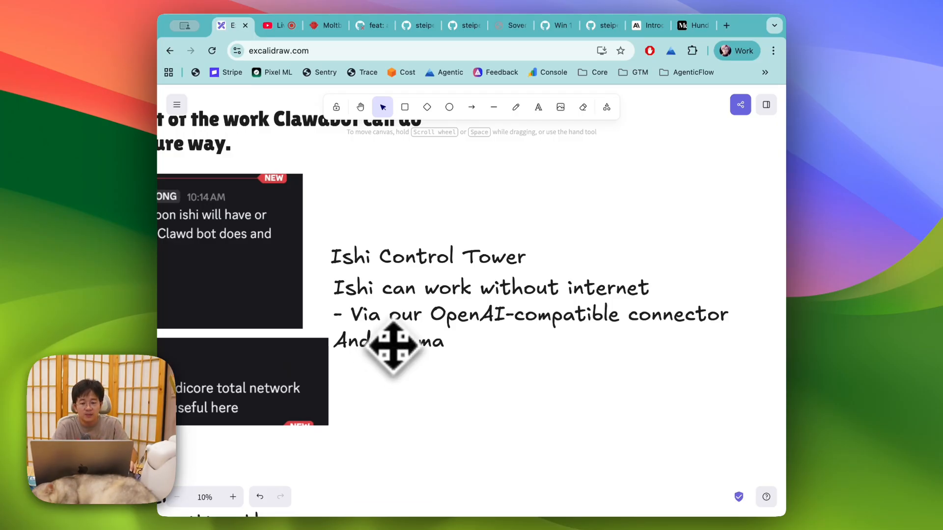
double_click(393, 342)
key(Right)
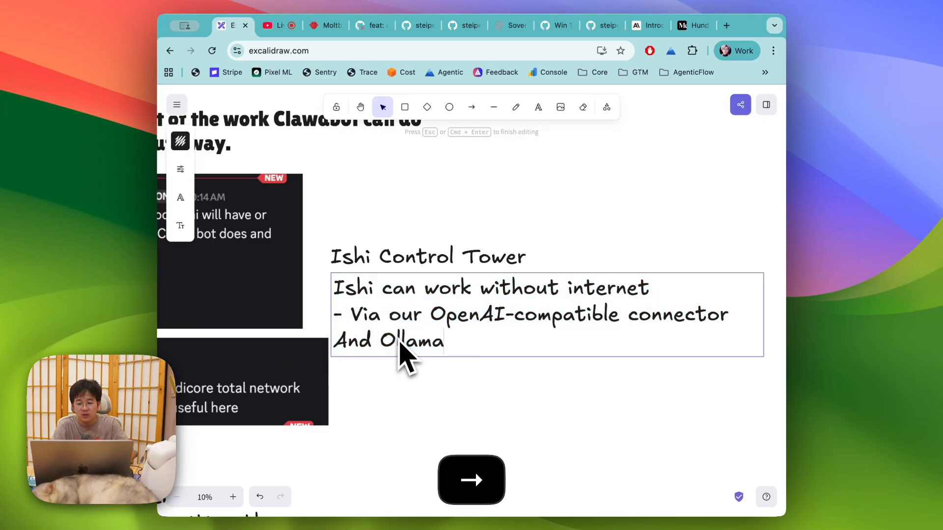
key(Return)
key(Return)
text(use ca nr)
key(BackSpace)
key(BackSpace)
key(BackSpace)
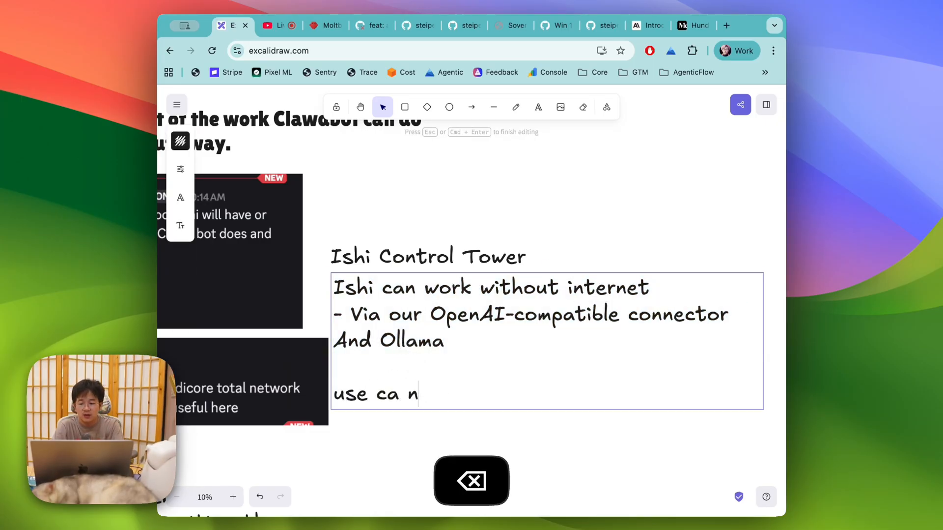
text(n run Ishi with GLM)
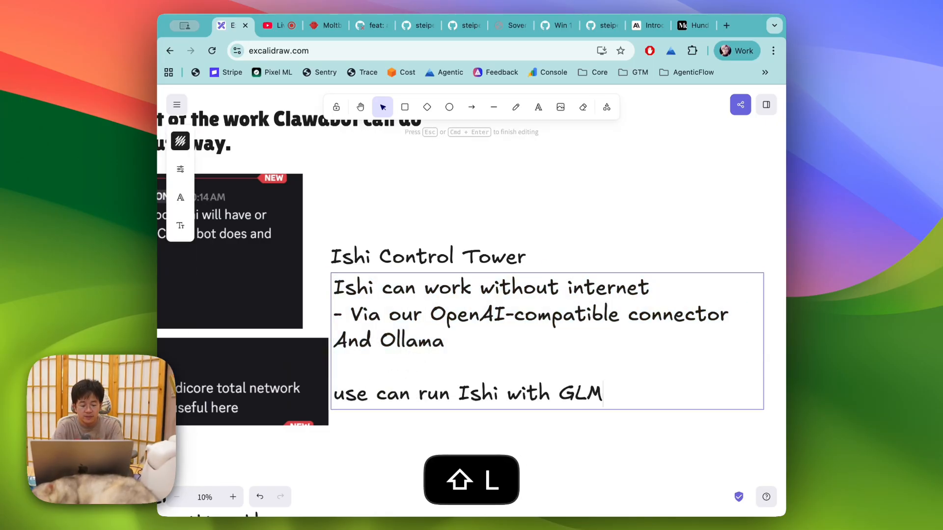
text(-4.5-Air )
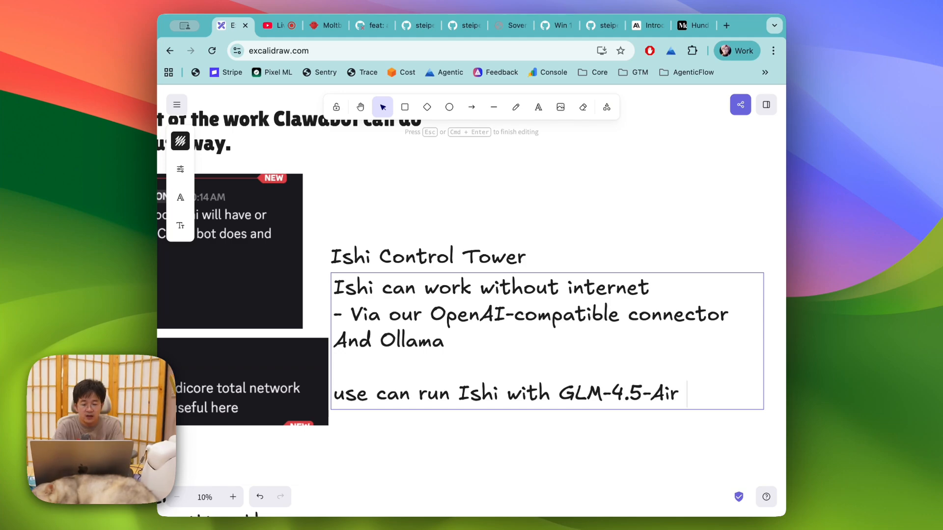
text(on 24G)
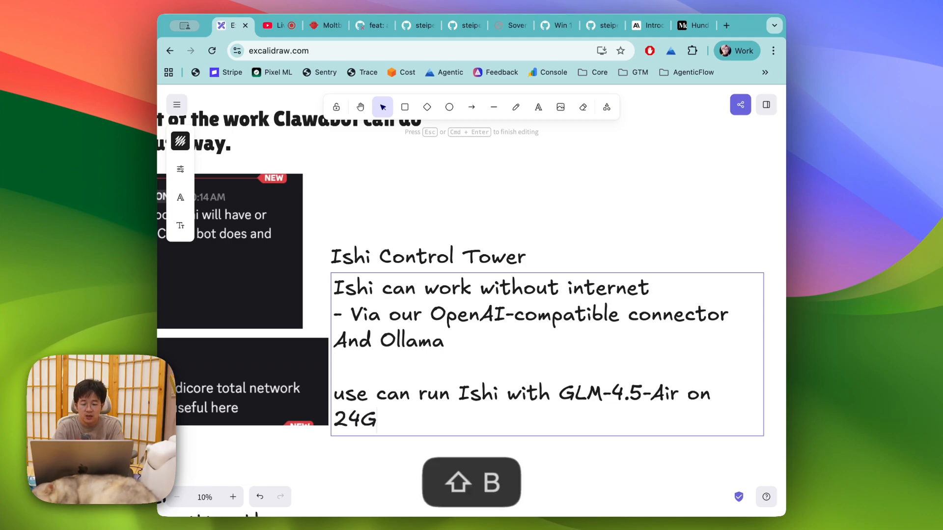
text(B VRAM)
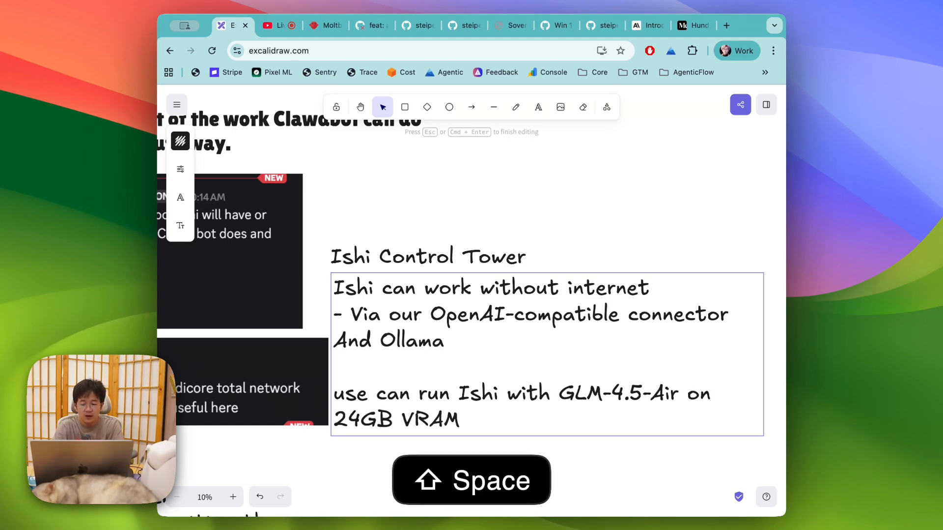
text( GPU machine,)
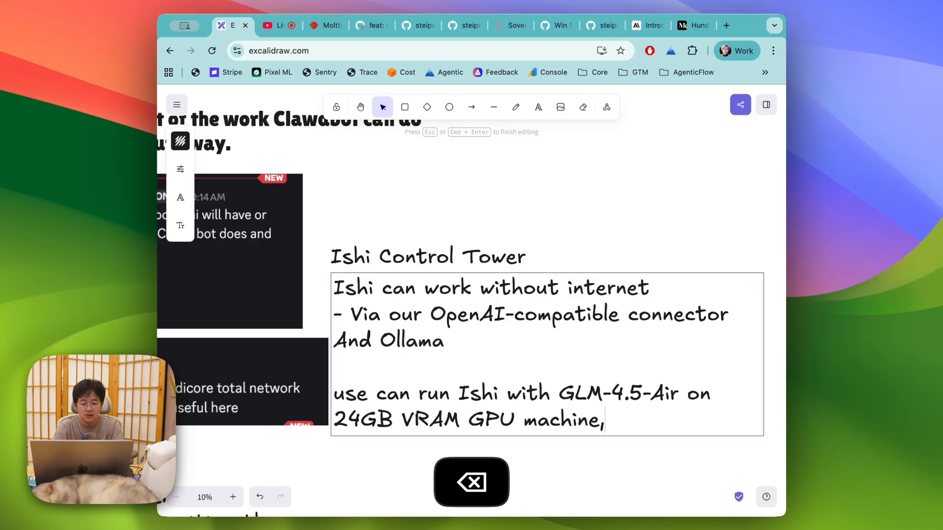
key(BackSpace)
text(and it's can)
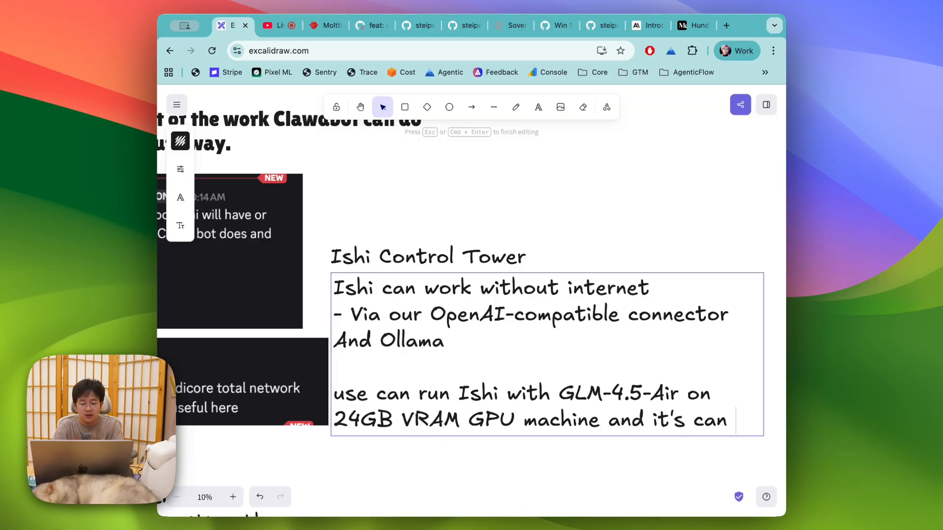
text( work without intern)
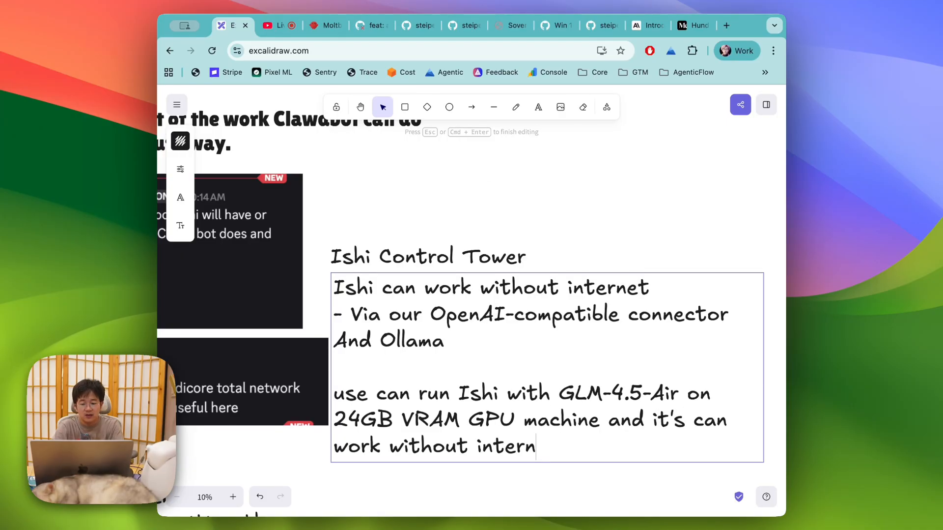
text(net)
Step: Append a HIPPA line at the end of the note
scroll(493, 249, down, 3)
scroll(493, 249, right, 2)
key(super+a)
key(super+c)
key(Right)
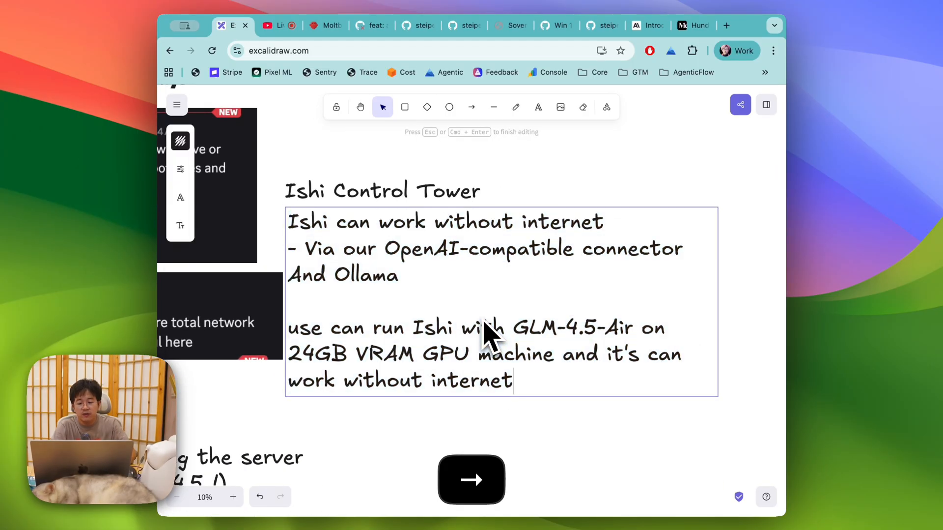
key(Return)
key(Return)
text(HIPPA)
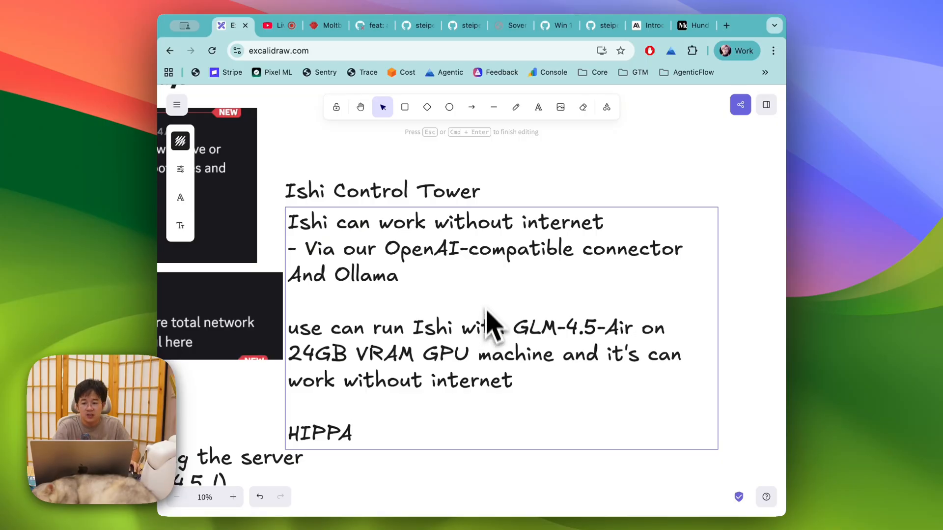
Step: Move the Ishi Control Tower title and its note together up and to the right
click(430, 197)
shift+click(431, 221)
scroll(431, 231, up, 2)
drag(424, 257, 450, 199)
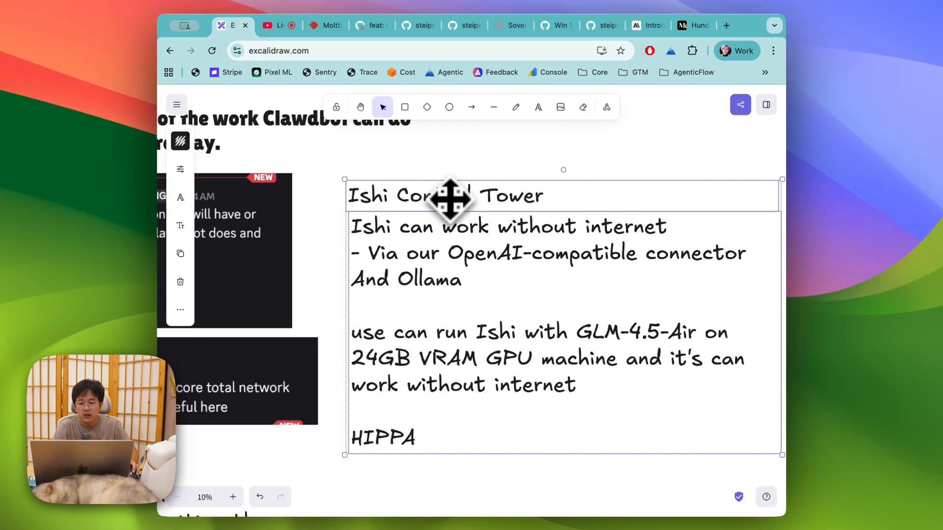
click(325, 239)
scroll(329, 246, right, 3)
scroll(328, 246, down, 2)
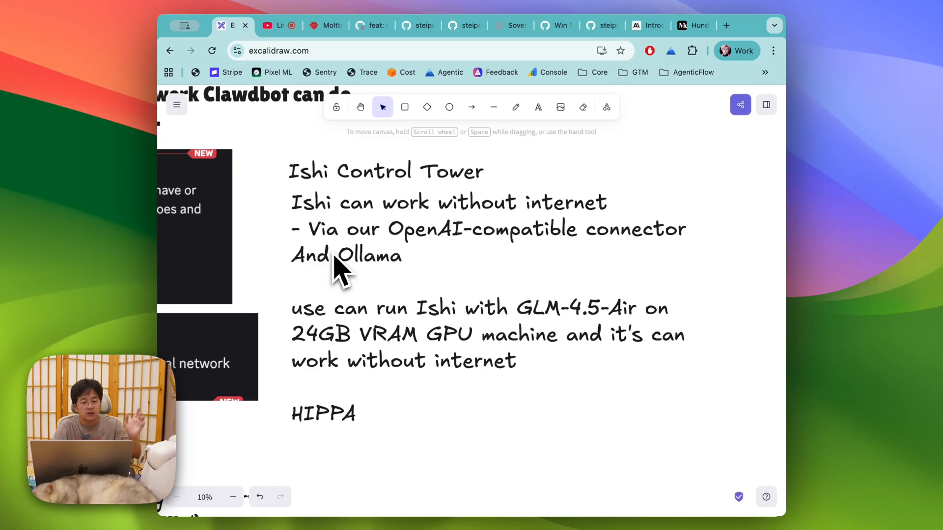
Step: Screenshot the Discord question about preprogramming Ishi with the API key and MCP, and paste it on the board
key(super+Tab)
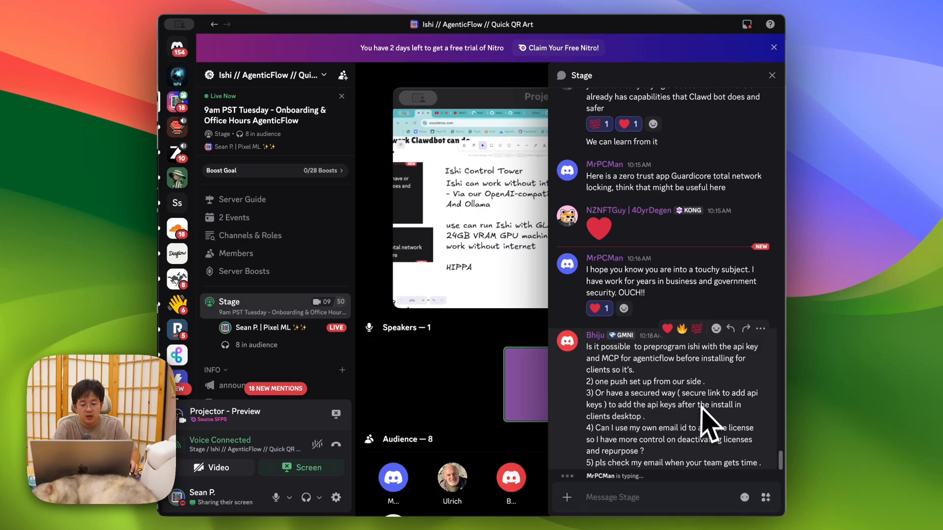
key(super+shift+4)
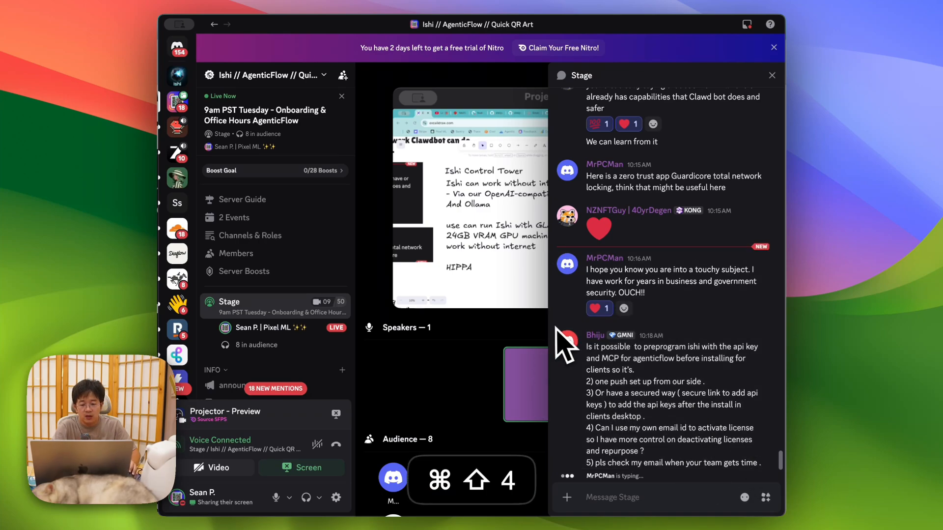
drag(567, 335, 764, 436)
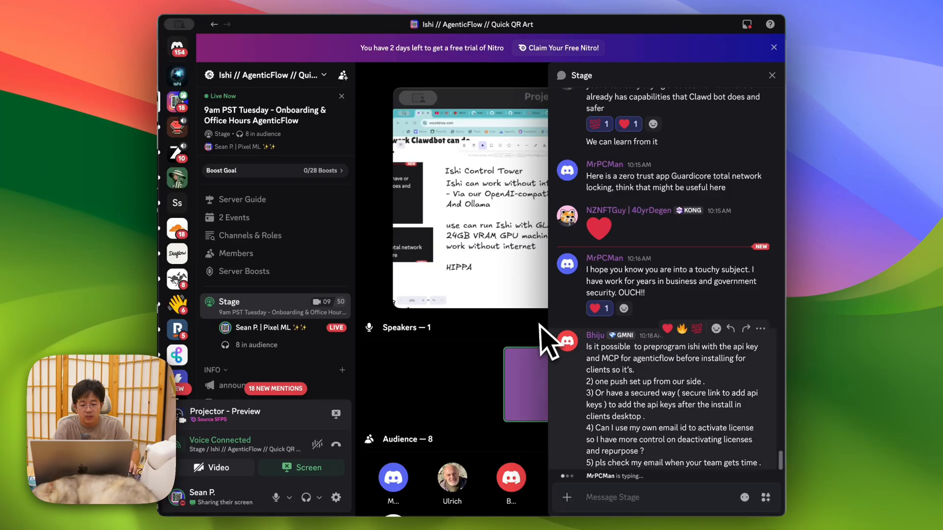
key(super+shift+4)
drag(549, 320, 779, 484)
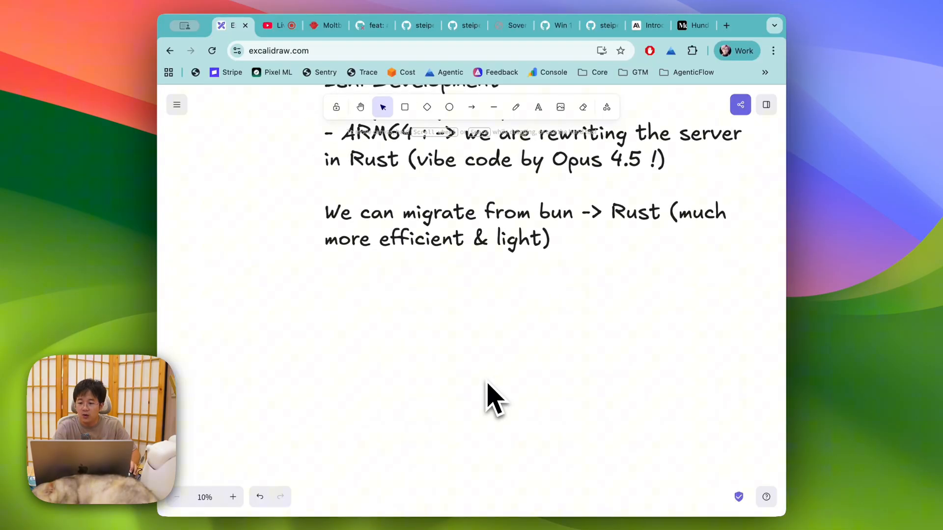
key(super+v)
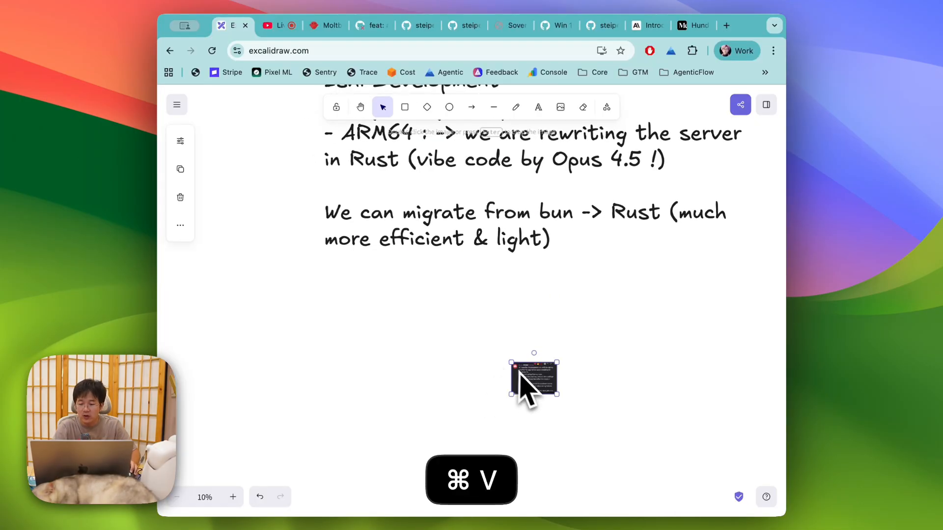
Step: Move the question screenshot beneath the bun -> Rust migration note and enlarge it
drag(377, 301, 653, 432)
click(670, 411)
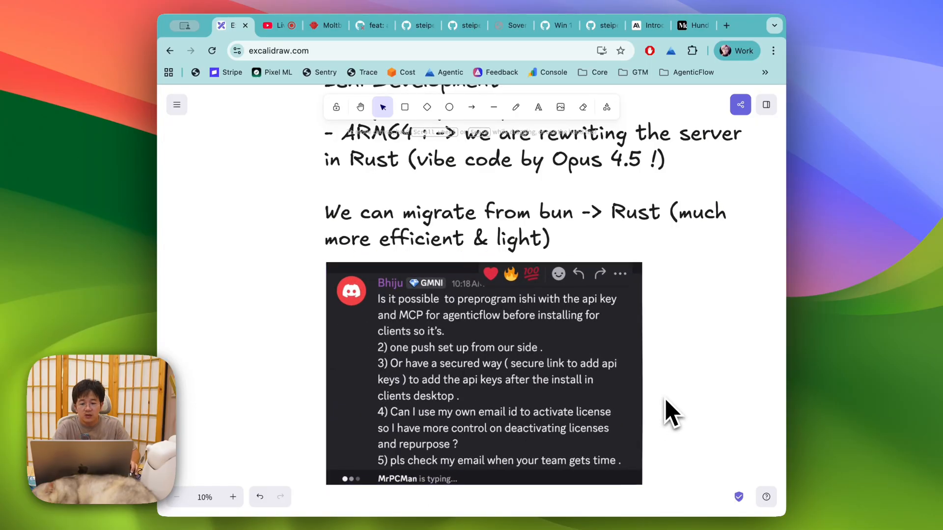
scroll(666, 405, right, 3)
scroll(663, 403, right, 2)
scroll(664, 403, down, 1)
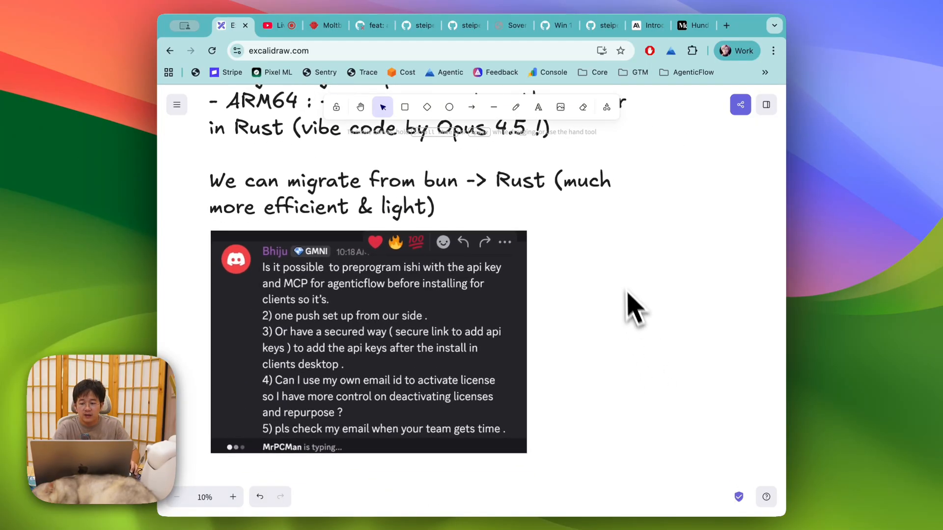
Step: Start a new text note beside the screenshot and paste the copied text into it
double_click(601, 292)
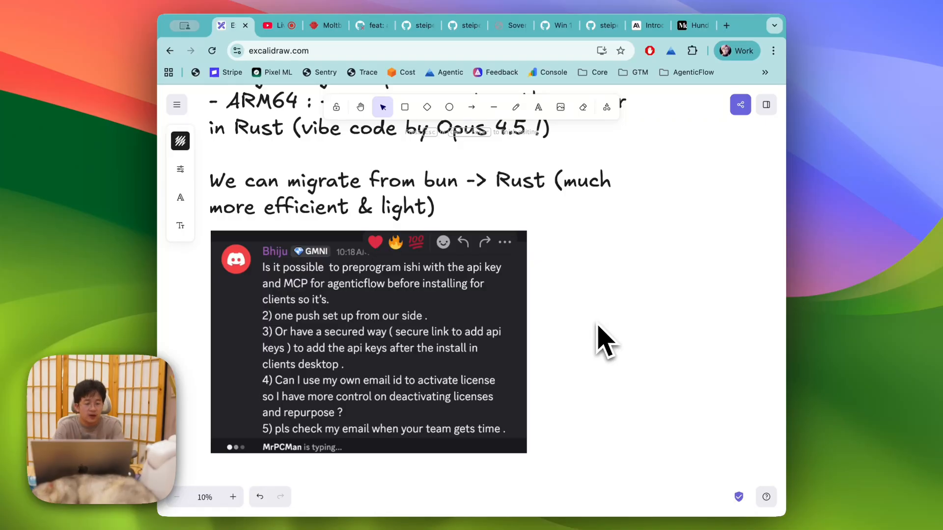
text(W)
key(BackSpace)
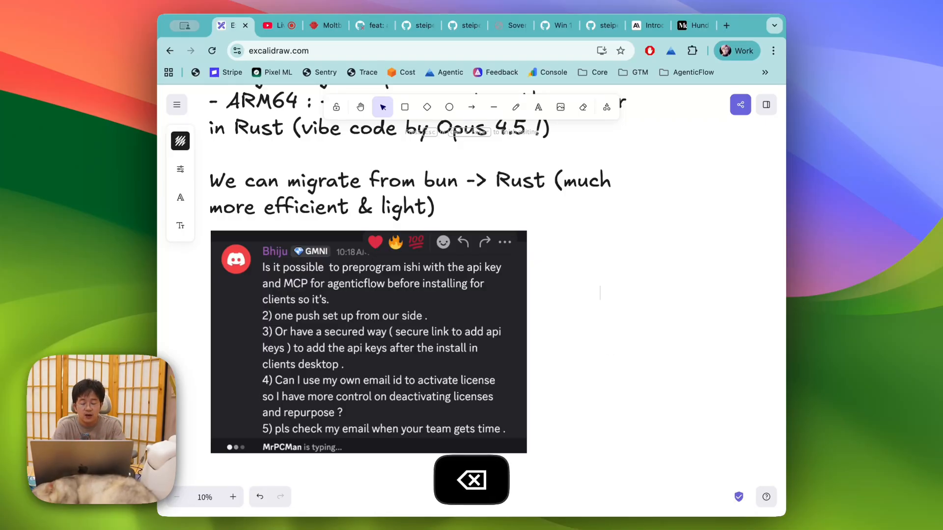
key(super+v)
key(super+a)
Step: Label the note 'Ishi Plugin' and open the Plugins page on docs.ishi.so
text(Is)
key(super+t)
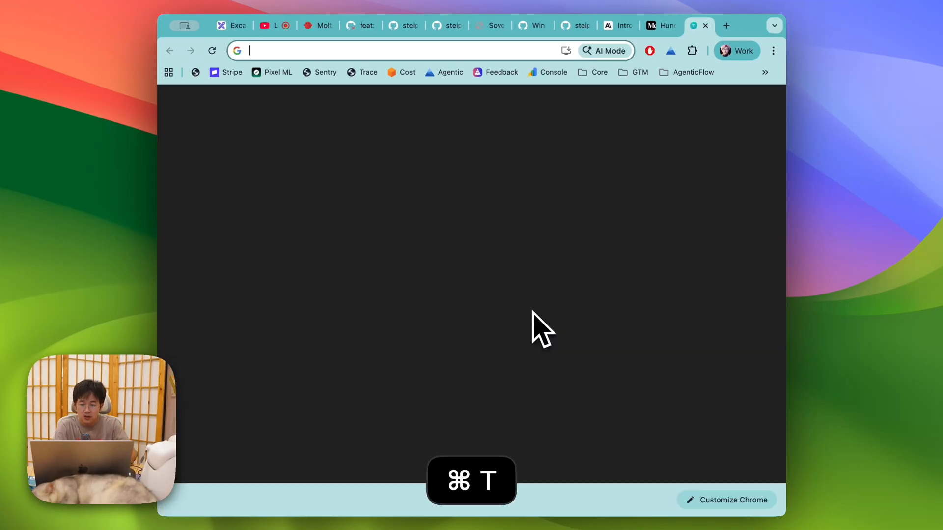
text(docs.is)
key(Return)
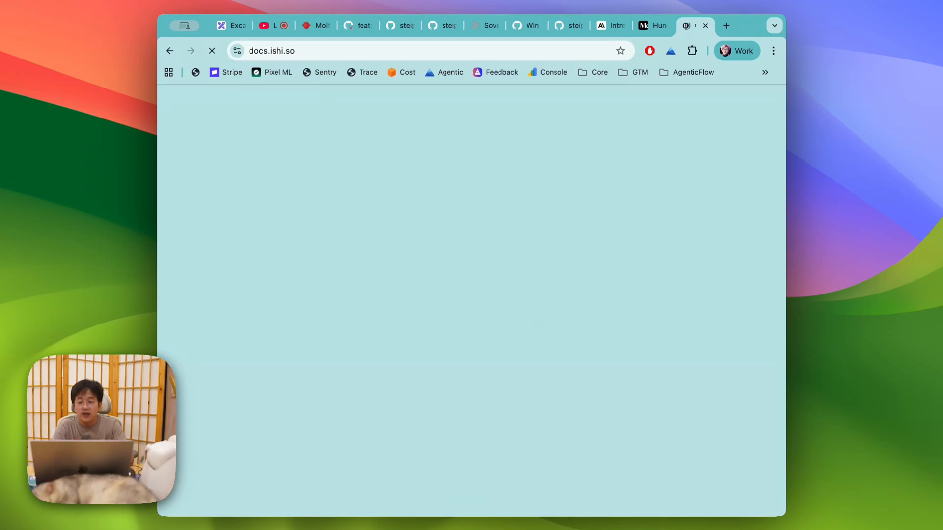
scroll(191, 462, down, 6)
scroll(283, 442, down, 4)
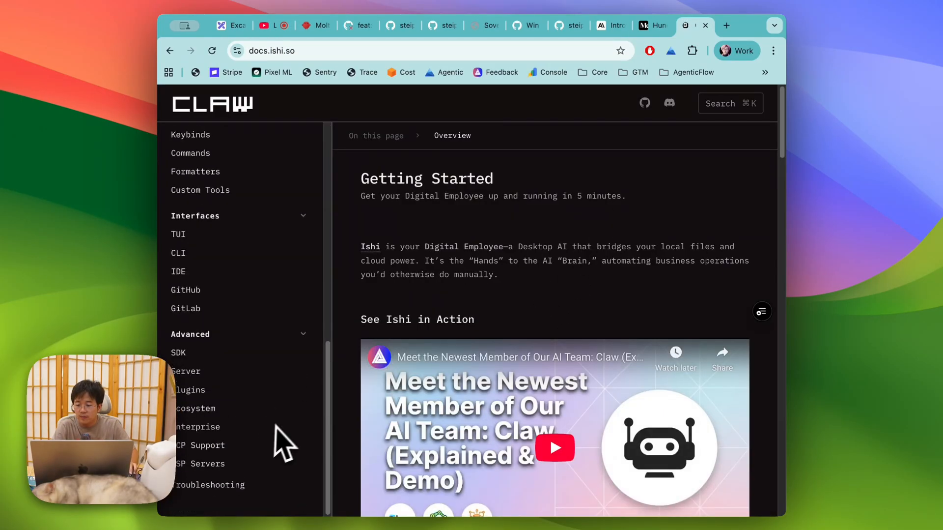
click(204, 391)
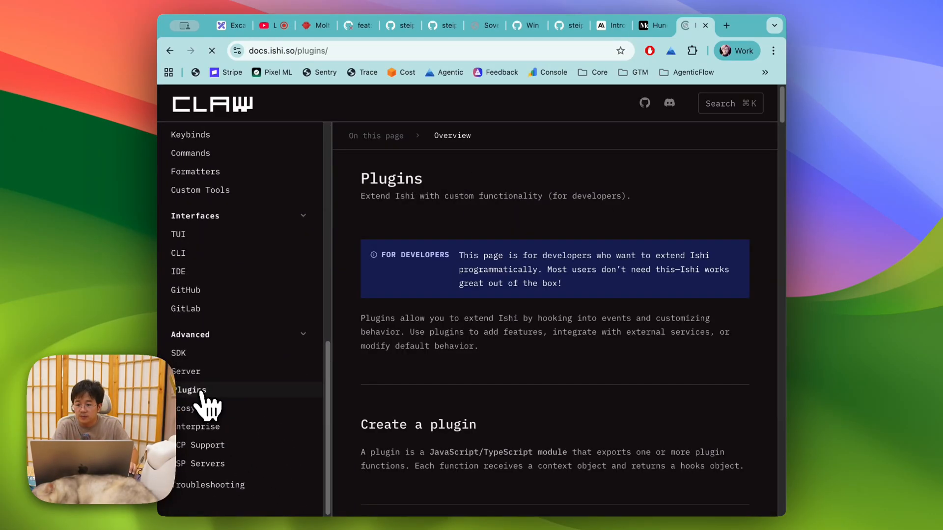
click(368, 52)
key(super+c)
scroll(436, 399, down, 5)
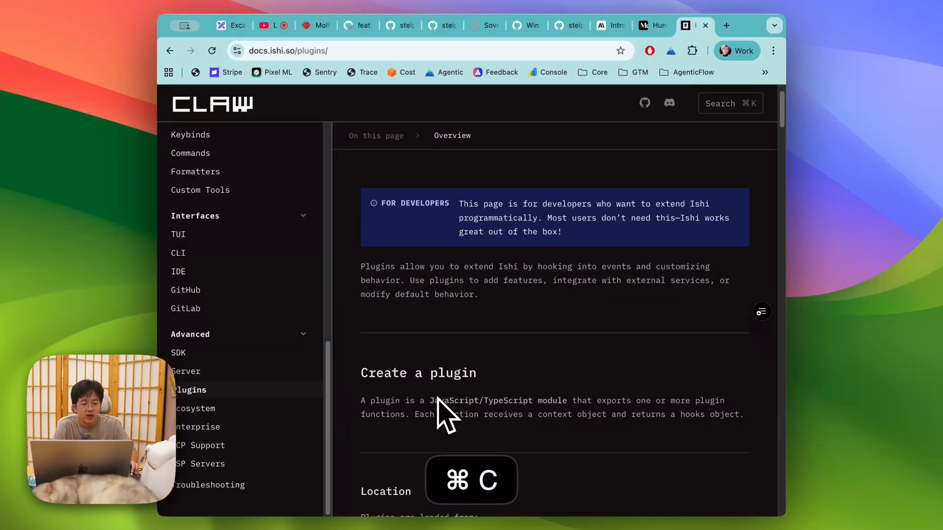
scroll(459, 393, down, 2)
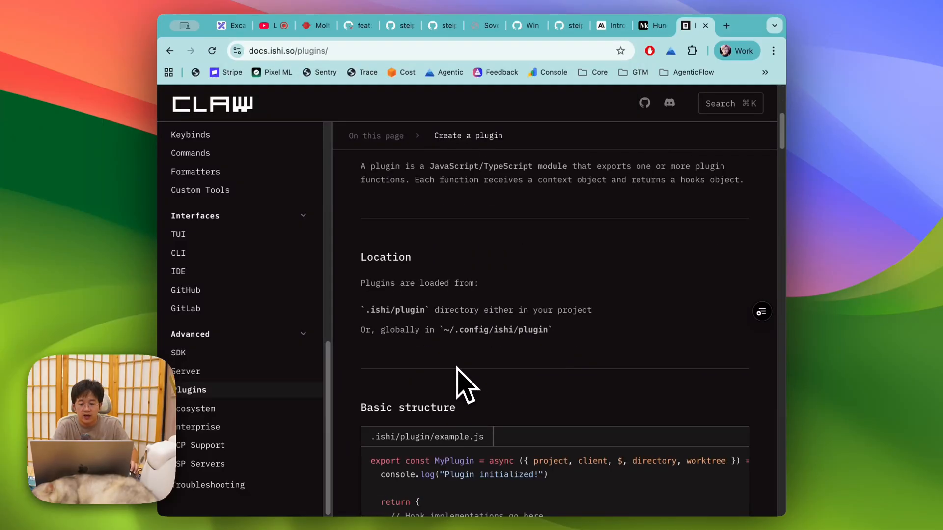
scroll(463, 385, up, 4)
scroll(480, 336, down, 2)
scroll(470, 323, down, 10)
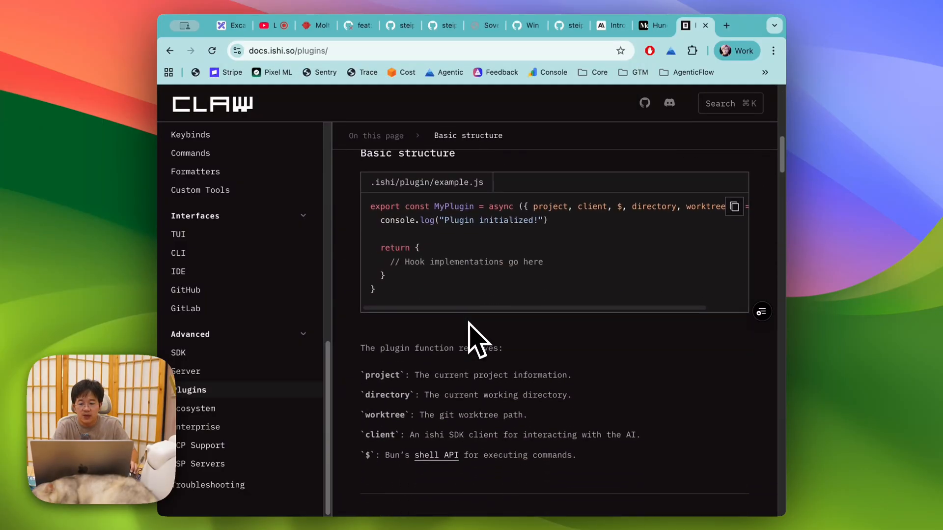
scroll(469, 324, up, 15)
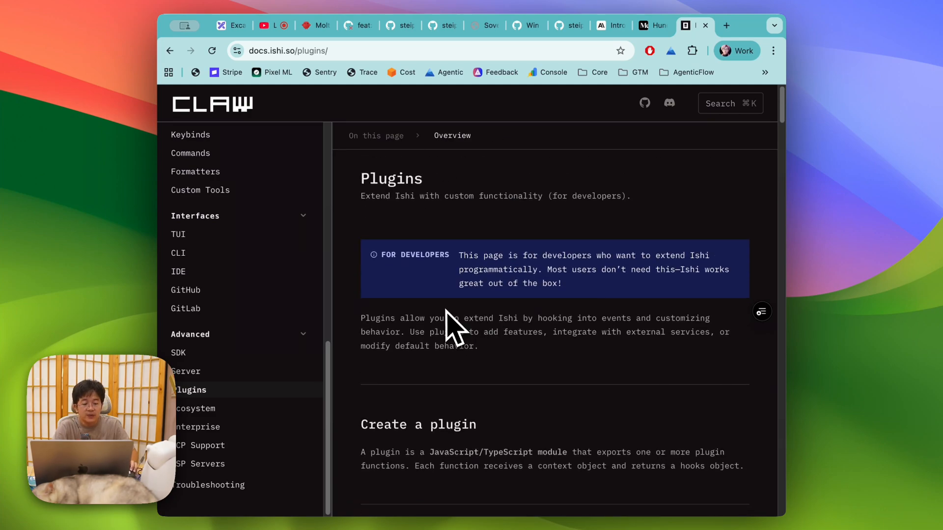
key(super+1)
key(super+v)
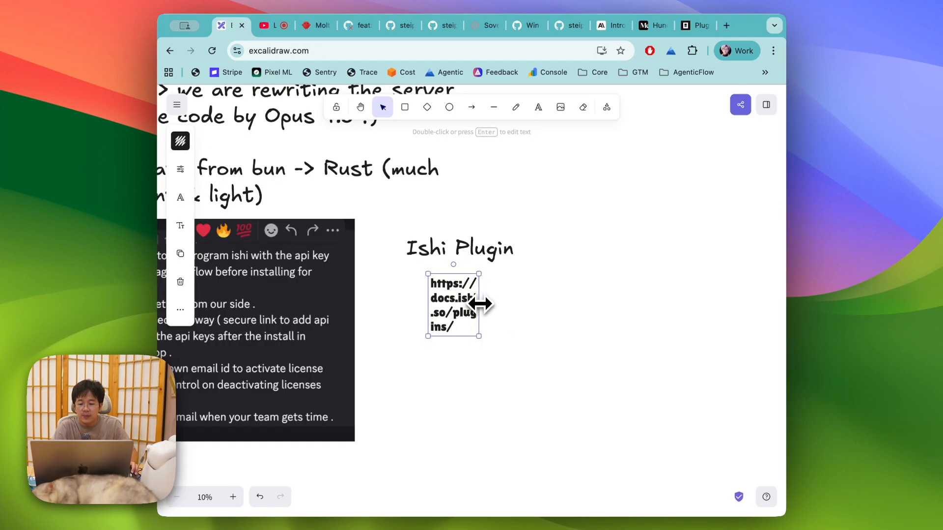
Step: Widen the plugins link text box so the URL fits on one line
drag(480, 304, 625, 312)
click(507, 337)
scroll(507, 337, left, 2)
scroll(508, 337, up, 1)
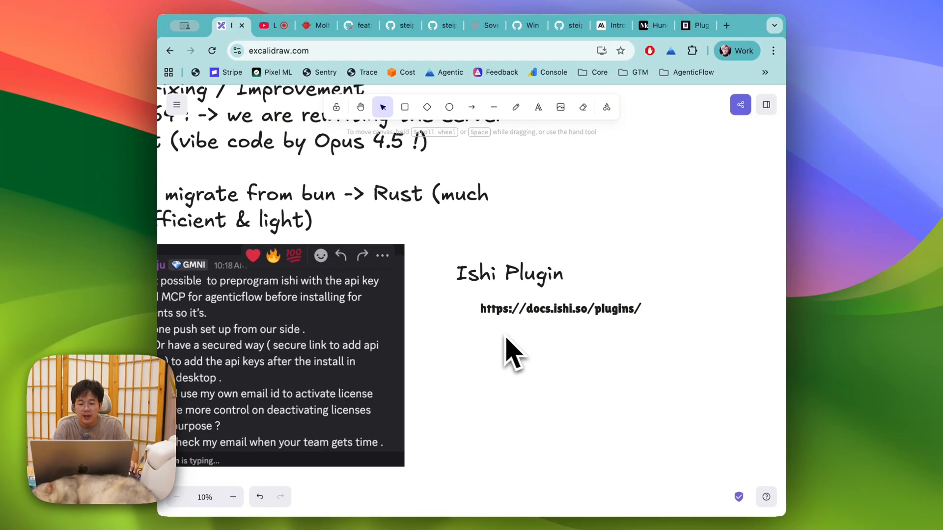
scroll(526, 281, left, 3)
scroll(526, 281, up, 1)
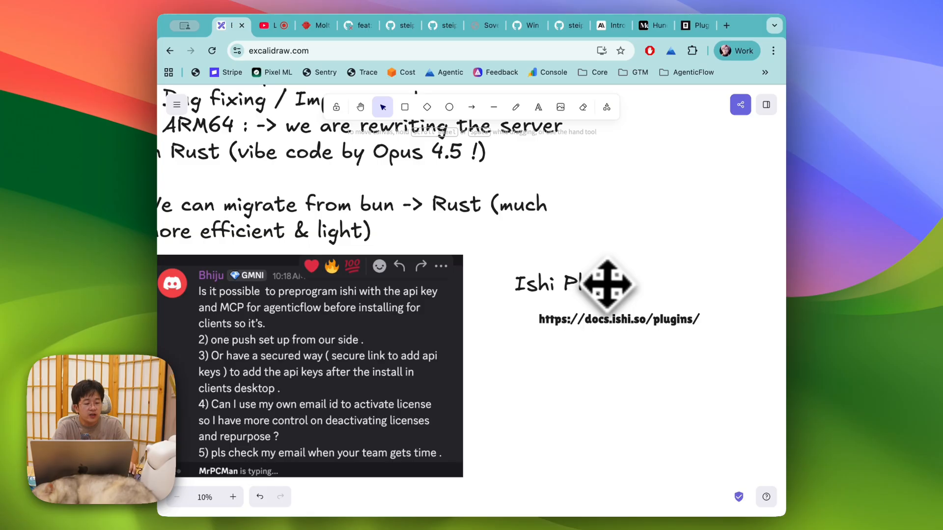
Step: Duplicate the Ishi Plugin heading below the link and retype it as 'Air-drop or deployment (?)'
click(570, 290)
key(super+v)
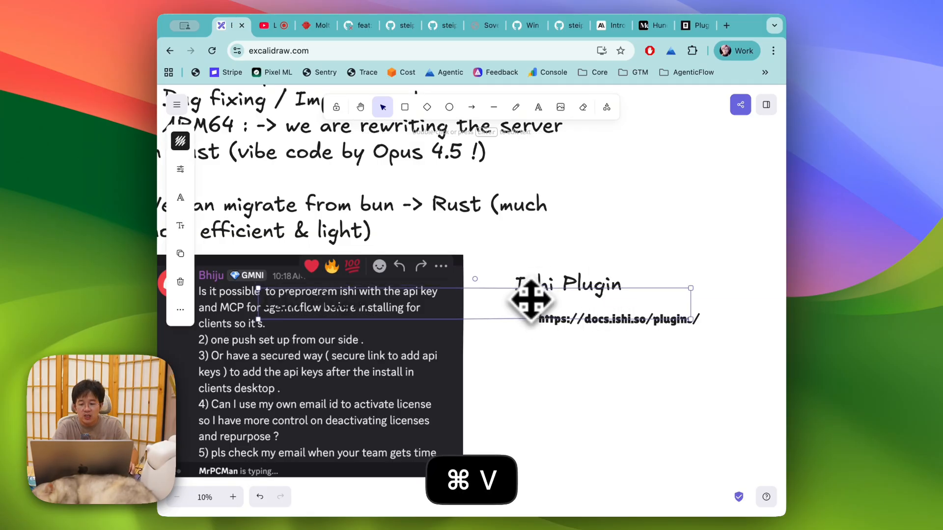
drag(533, 299, 783, 382)
double_click(595, 383)
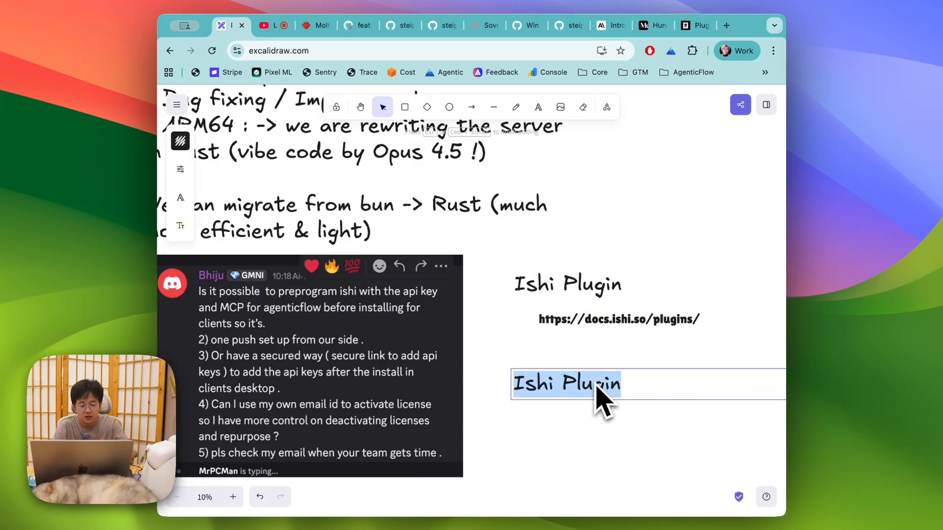
text(Air-drop or deploy)
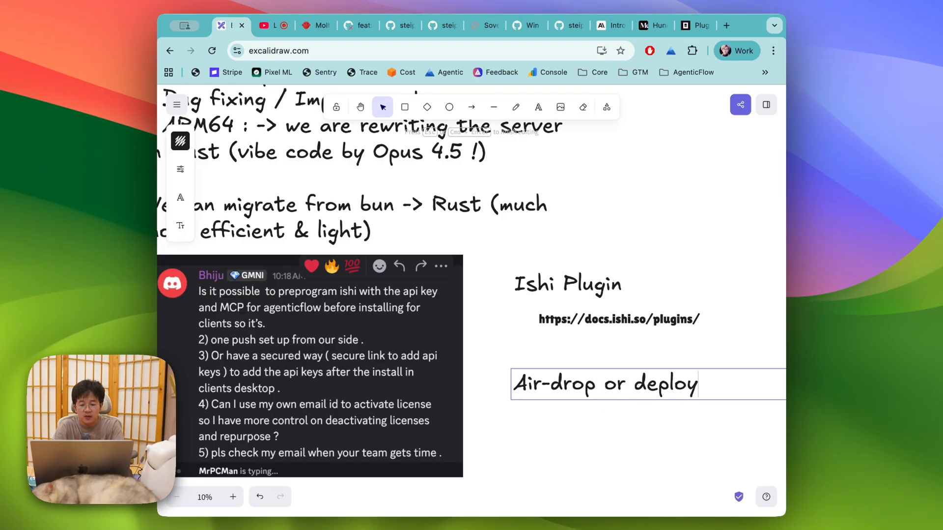
text( (?))
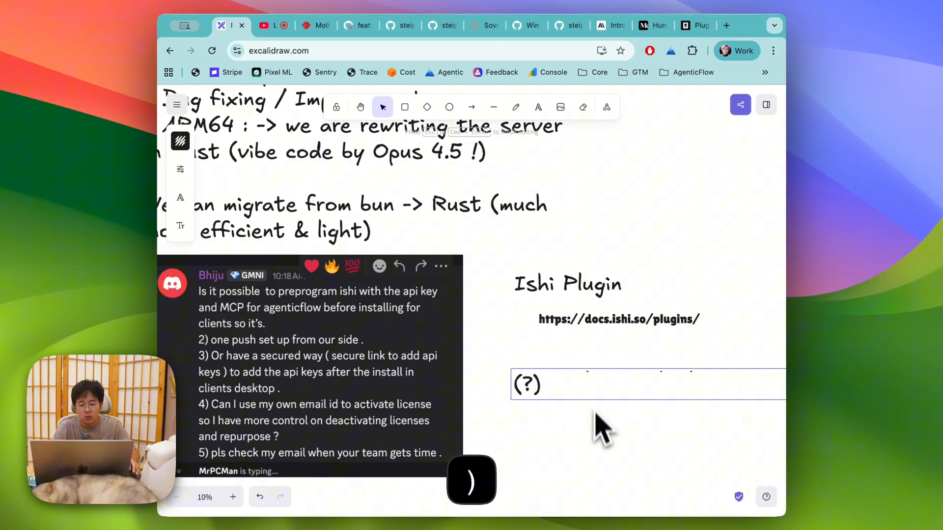
click(596, 437)
scroll(596, 436, right, 5)
scroll(595, 436, down, 2)
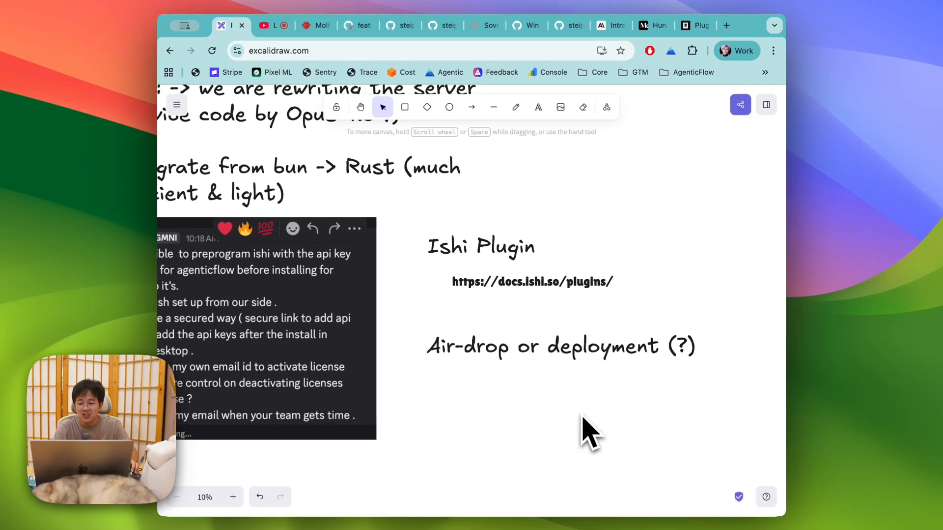
scroll(583, 417, left, 3)
scroll(583, 418, up, 1)
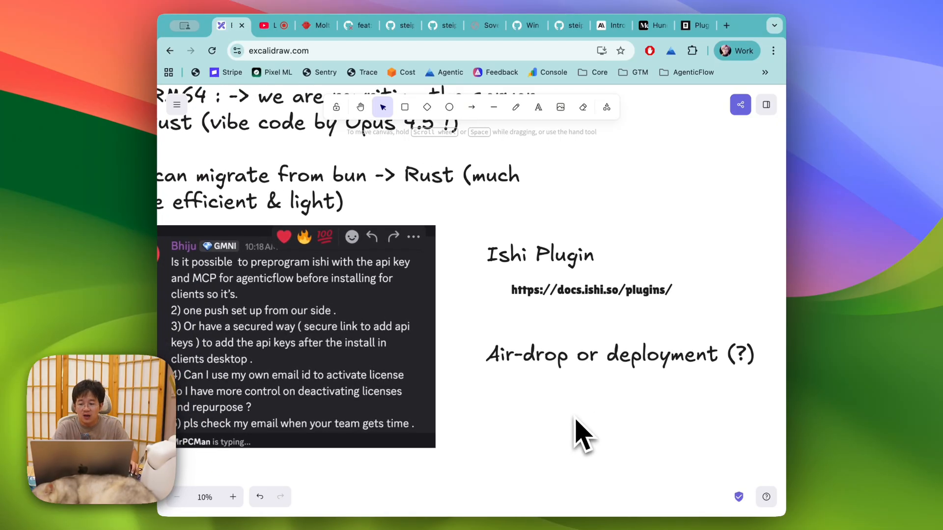
scroll(575, 418, right, 1)
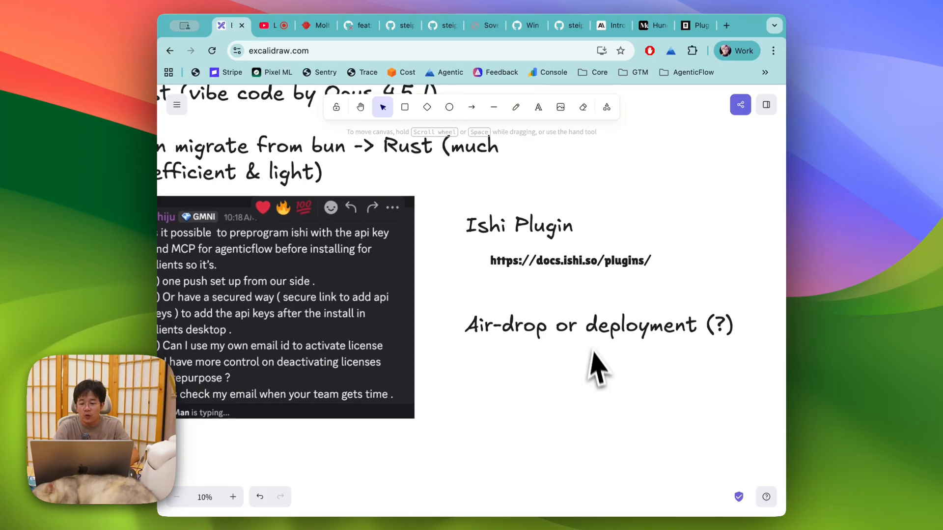
scroll(596, 368, down, 3)
scroll(596, 368, right, 2)
click(540, 317)
Step: Paste a copy of the deployment note and retype it as 'License management -> yes we will enable this'
key(super+v)
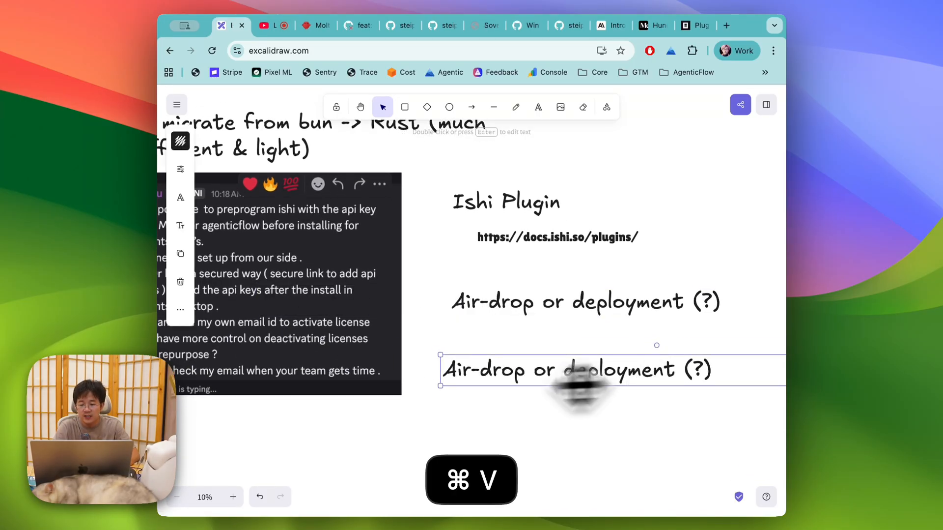
double_click(543, 387)
text(License management ->)
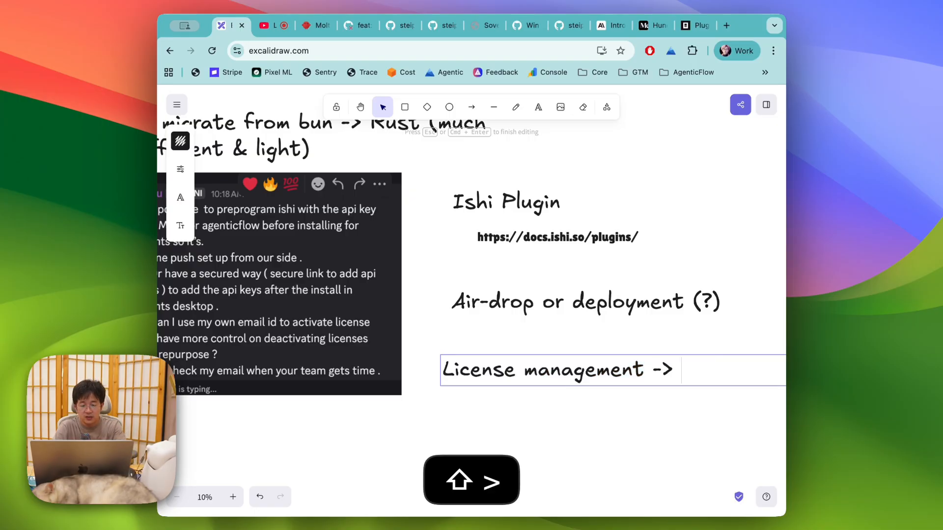
text( yes we will )
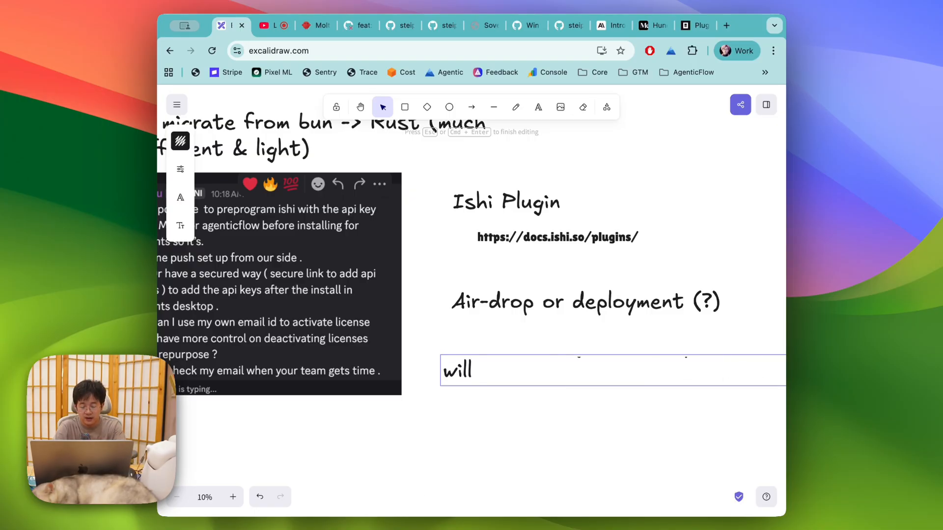
text(enable this)
key(Escape)
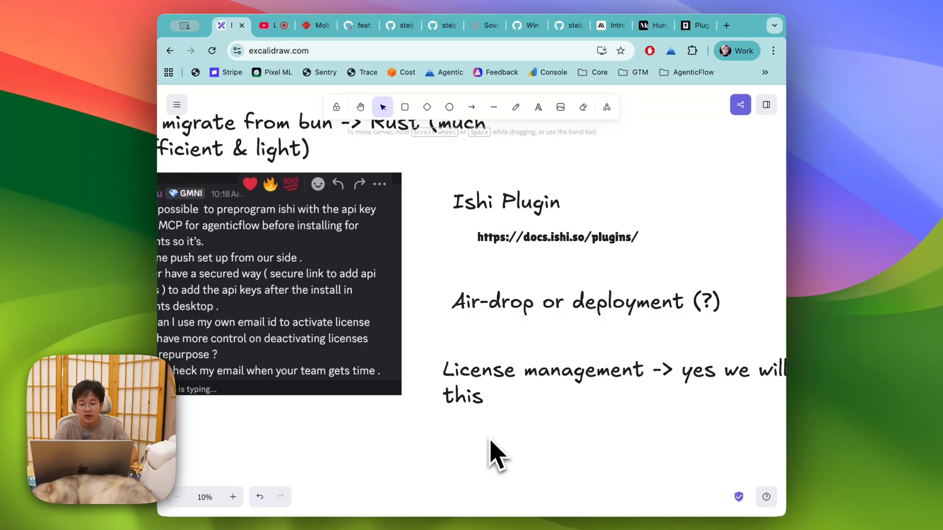
scroll(491, 437, right, 3)
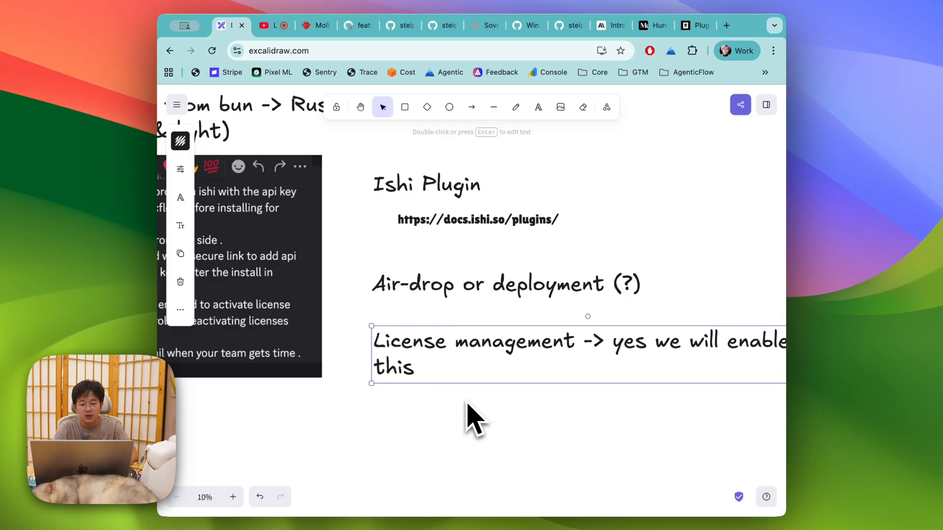
scroll(467, 404, right, 3)
drag(733, 374, 563, 375)
Step: Add a second line 'Might take some time' to the License management note and widen it
double_click(525, 389)
click(531, 390)
key(Return)
text(Might)
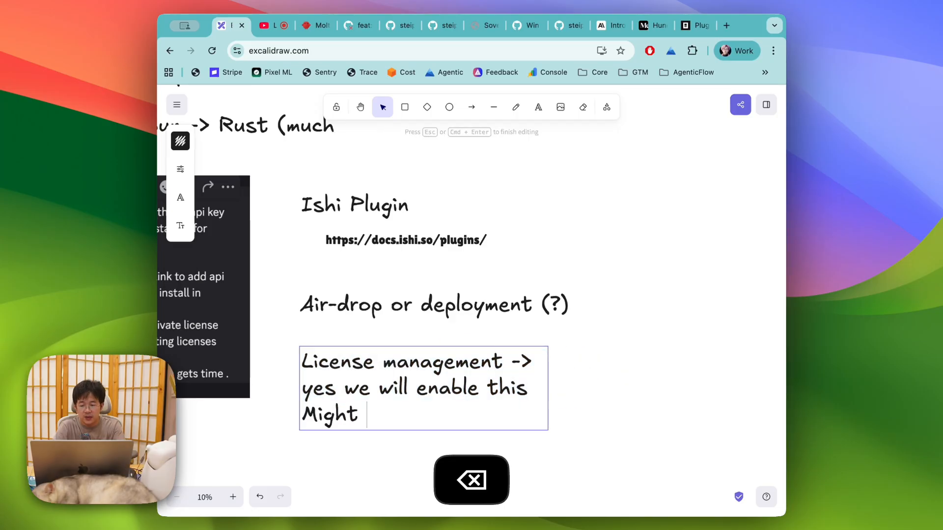
text( take some time as)
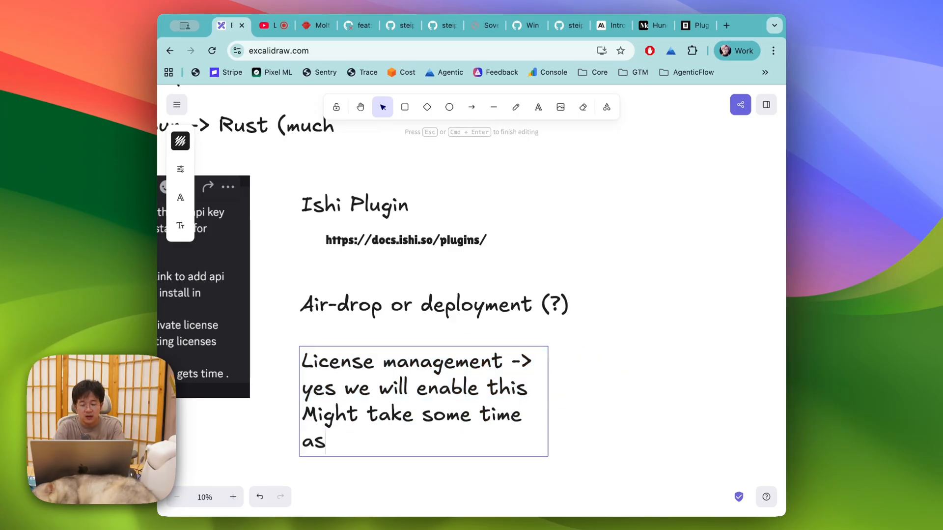
key(BackSpace)
key(BackSpace)
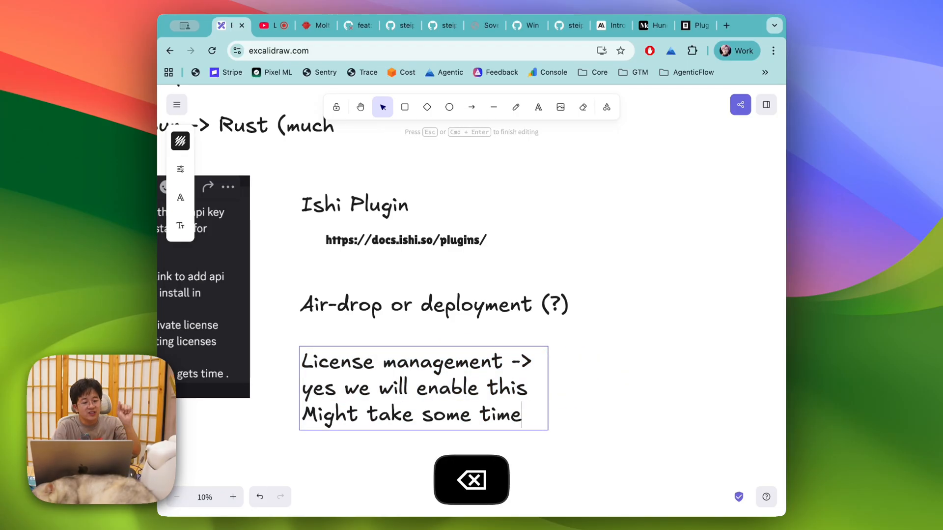
click(596, 386)
click(538, 385)
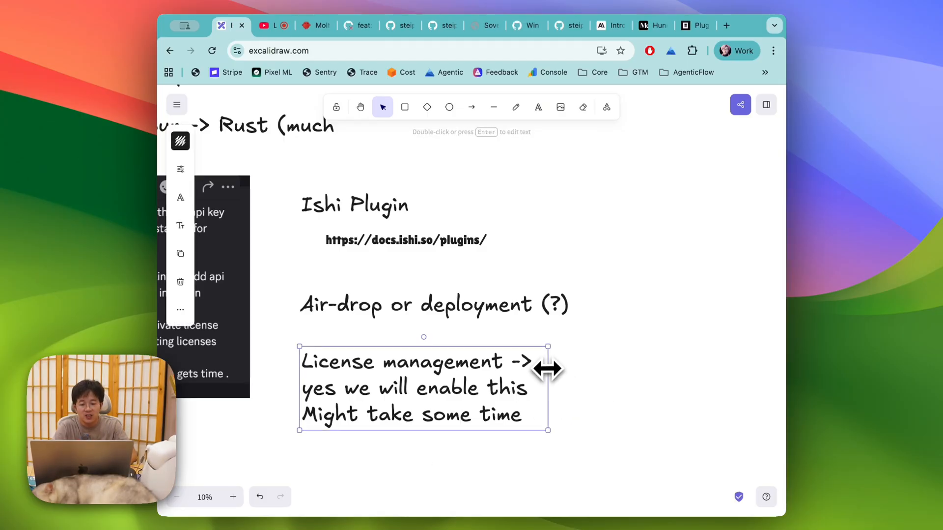
drag(547, 369, 658, 387)
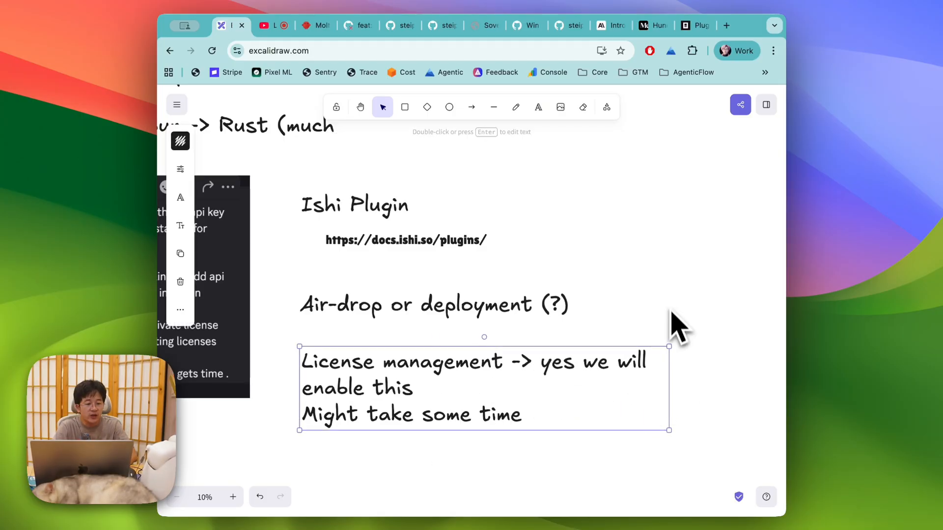
click(653, 238)
scroll(554, 284, left, 8)
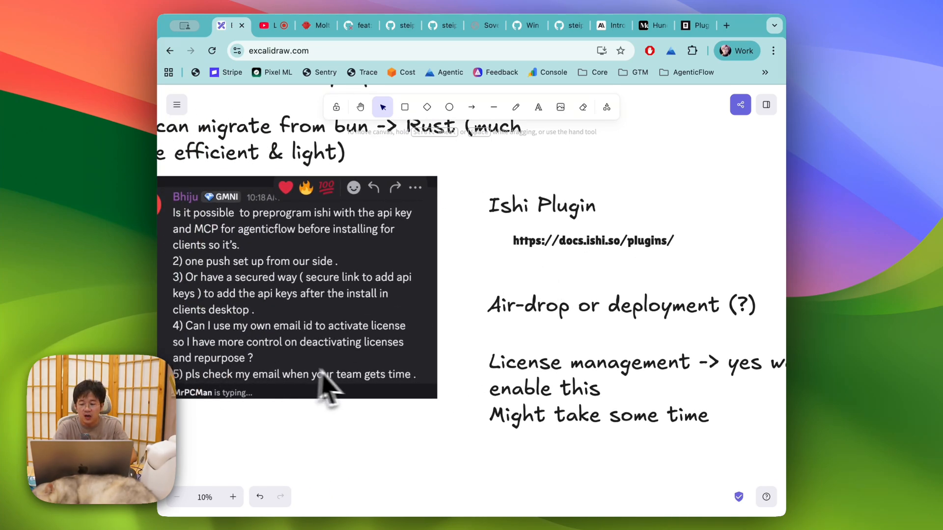
Step: Open the Ishi Control Tower notes for editing with the caret right after GLM-4.5-Air
key(super+Tab)
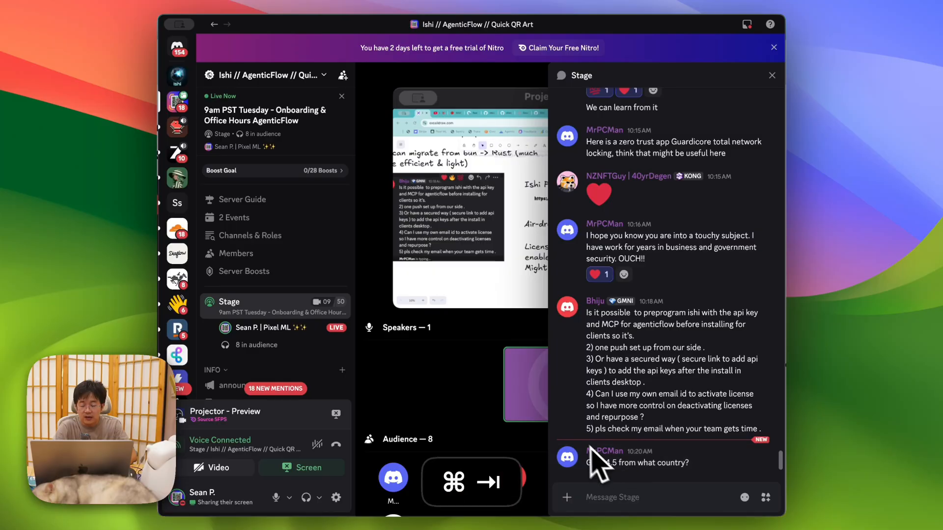
key(super+Tab)
scroll(546, 290, down, 10)
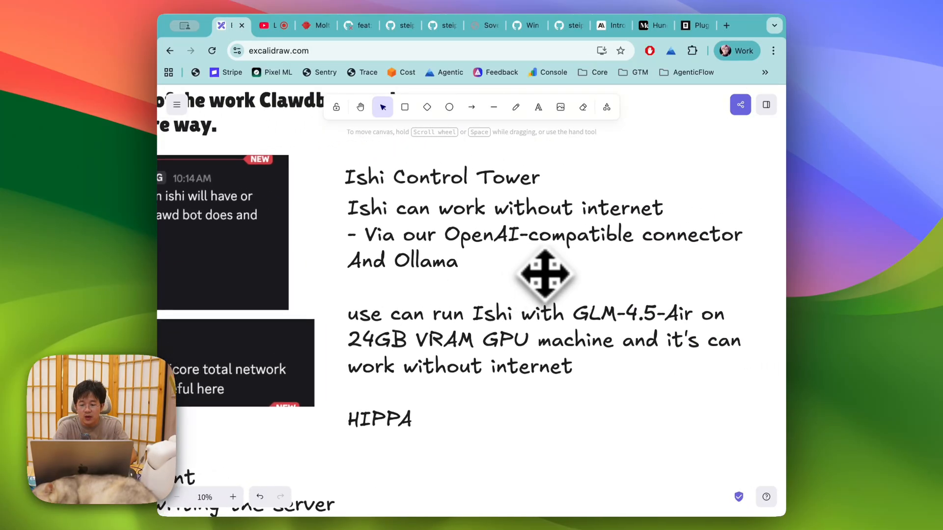
click(565, 284)
double_click(565, 283)
click(667, 312)
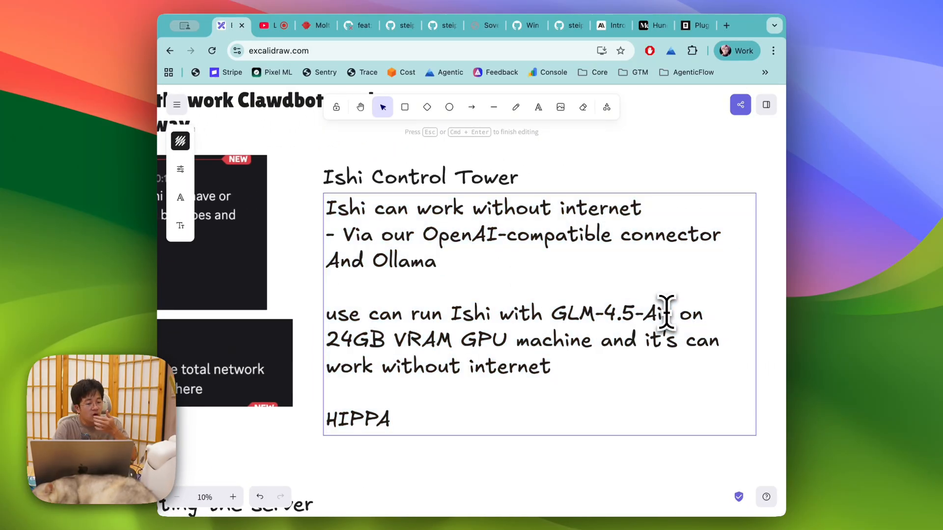
Step: Add '(this trained by China but you can download it and inference)' and 'in your office' to the GLM-4.5-Air note
text((this trai)
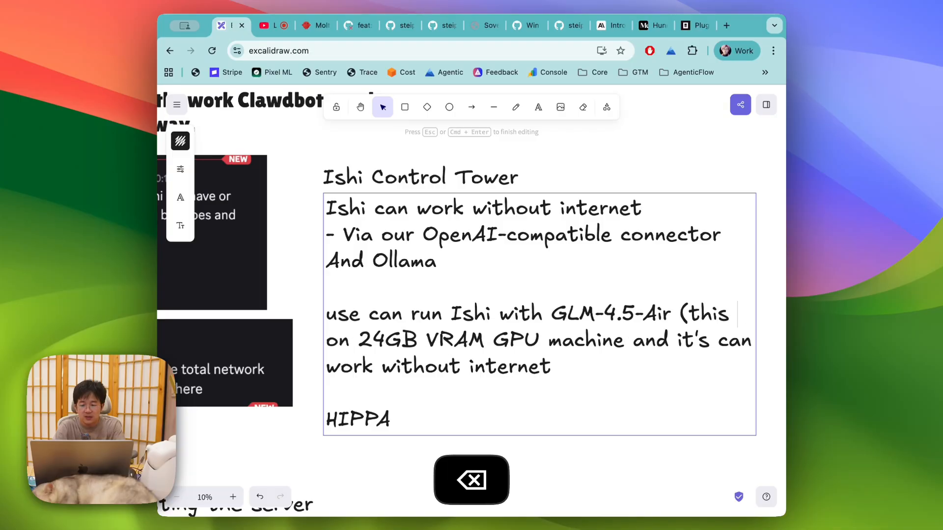
text(ned by China but )
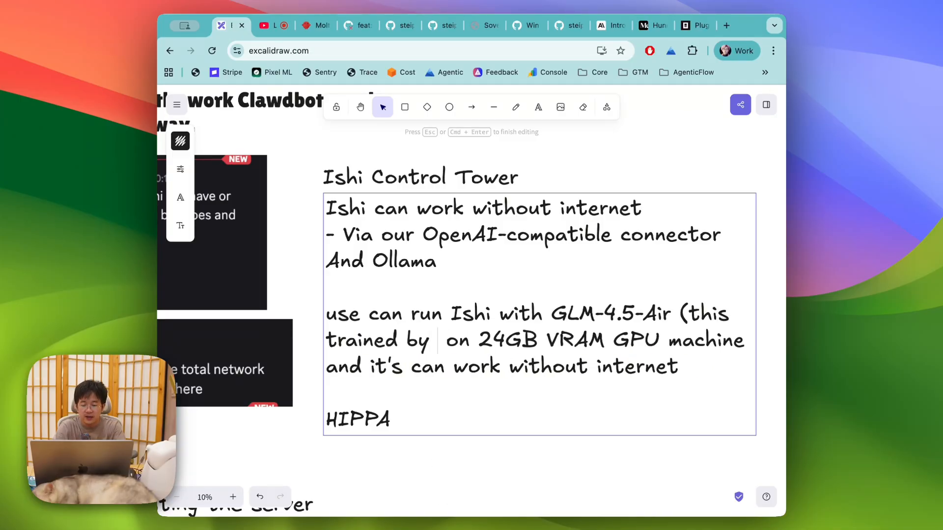
text(you can download)
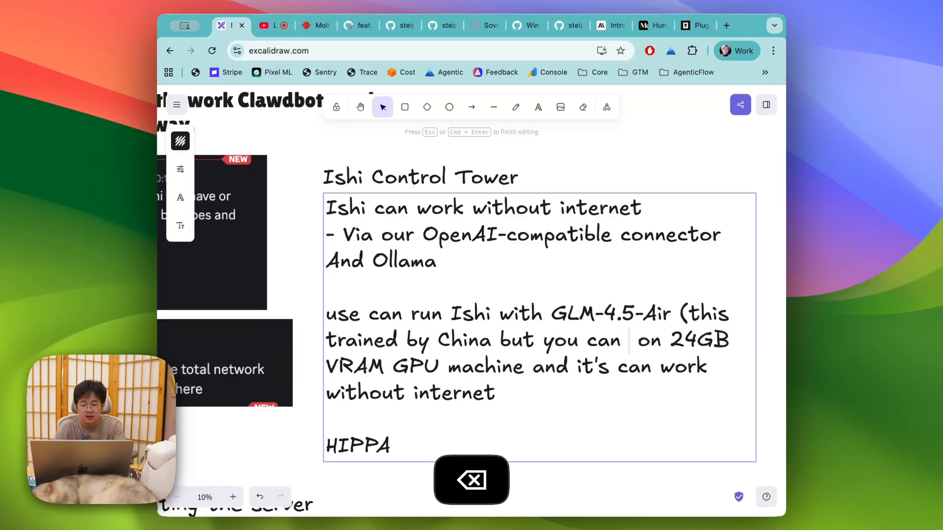
text( it and inference)
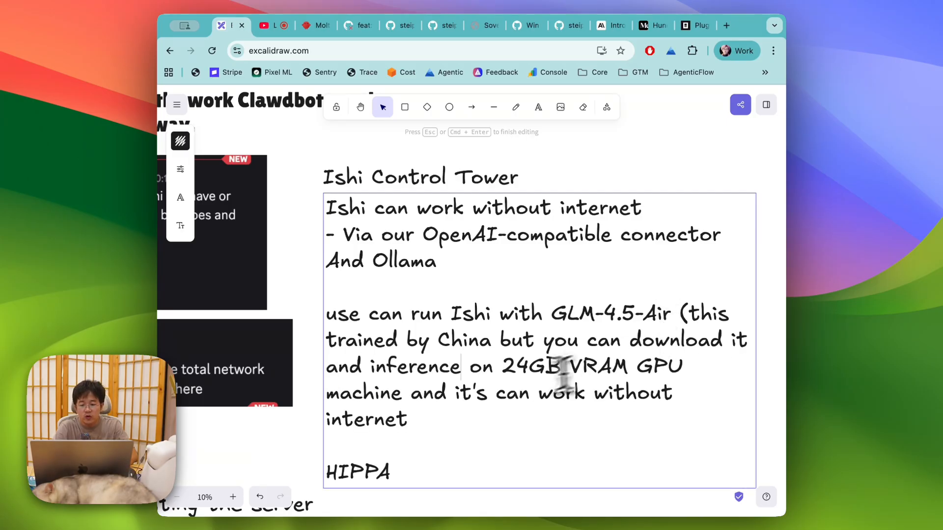
click(404, 394)
text(o)
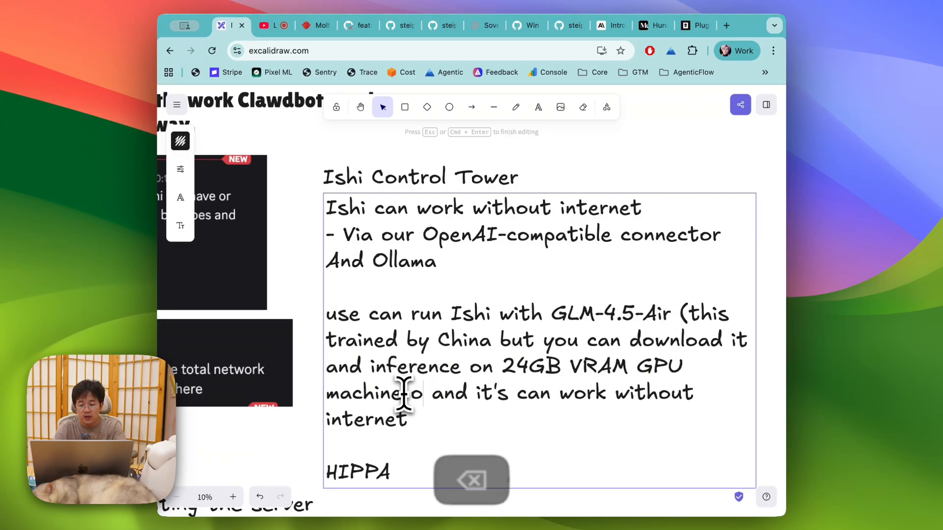
key(BackSpace)
text(in your )
text(office)
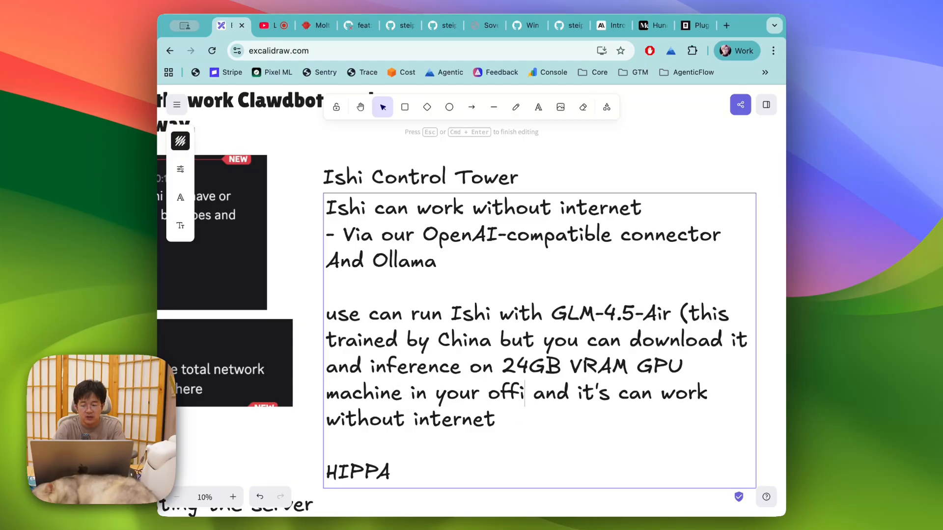
key(Escape)
scroll(477, 317, right, 2)
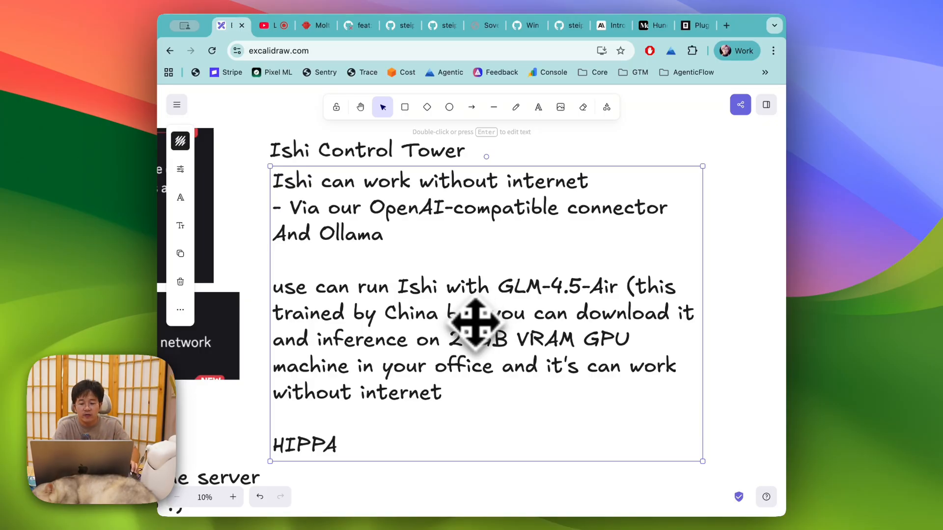
Step: Insert '(4090 RTX, 3090 RTX)' after GPU in the Ishi Control Tower note
double_click(586, 339)
click(623, 343)
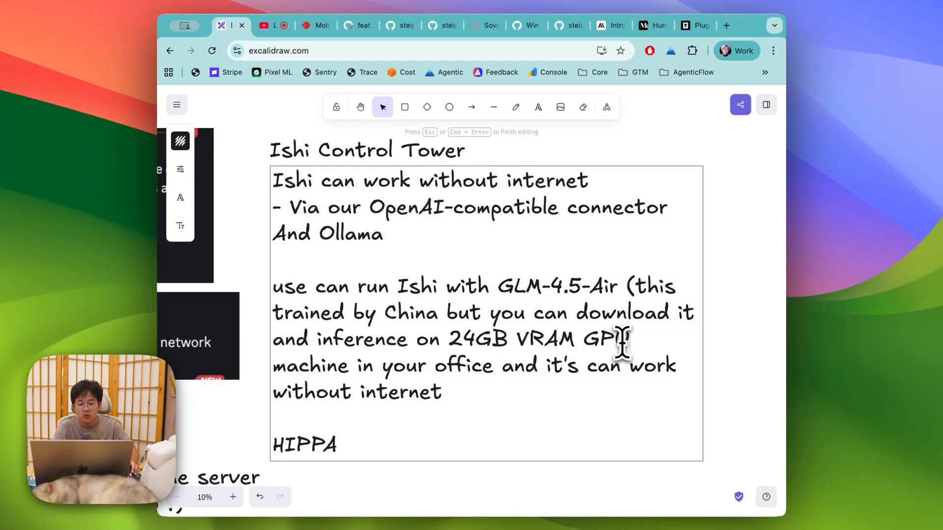
text((4090)
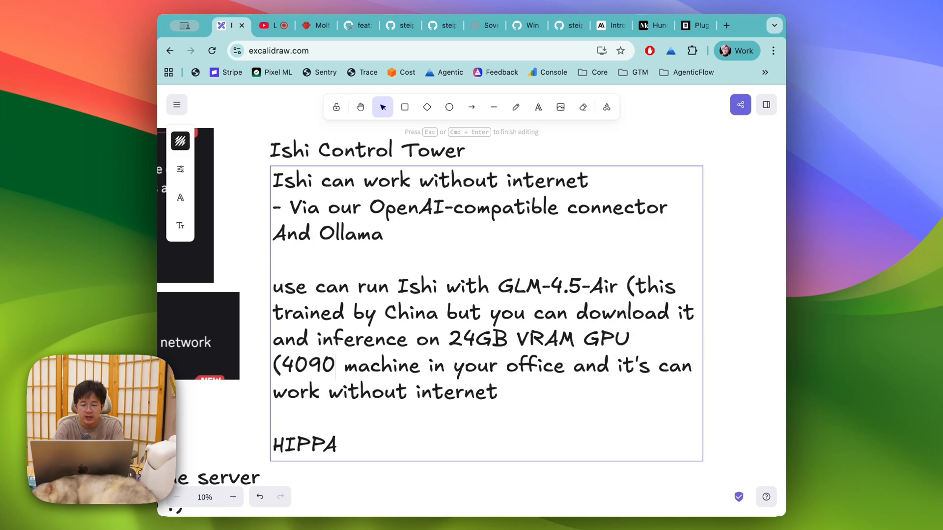
text( RTX, 30)
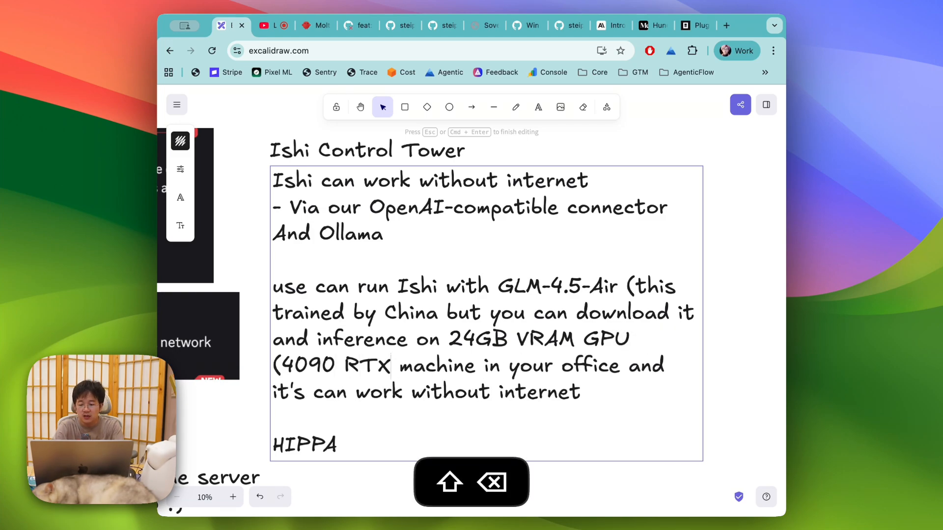
text(90 RTX)
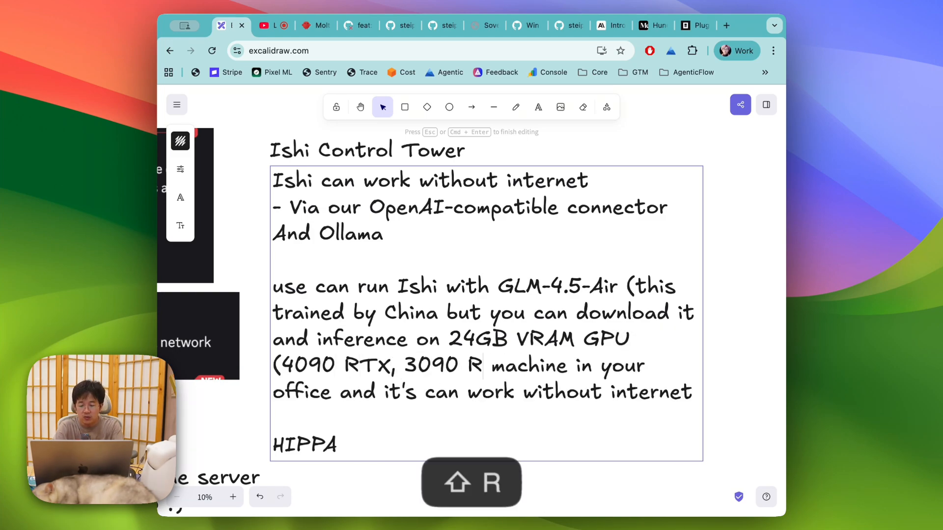
text())
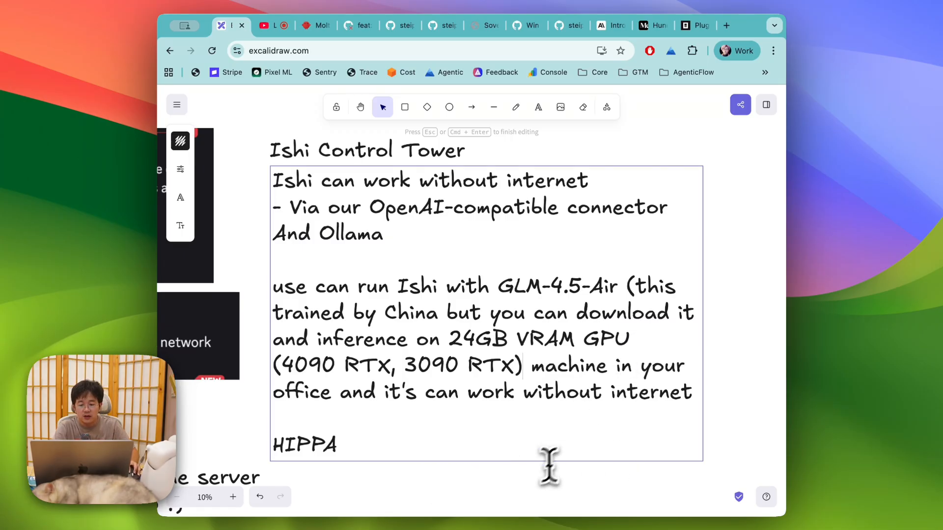
click(532, 504)
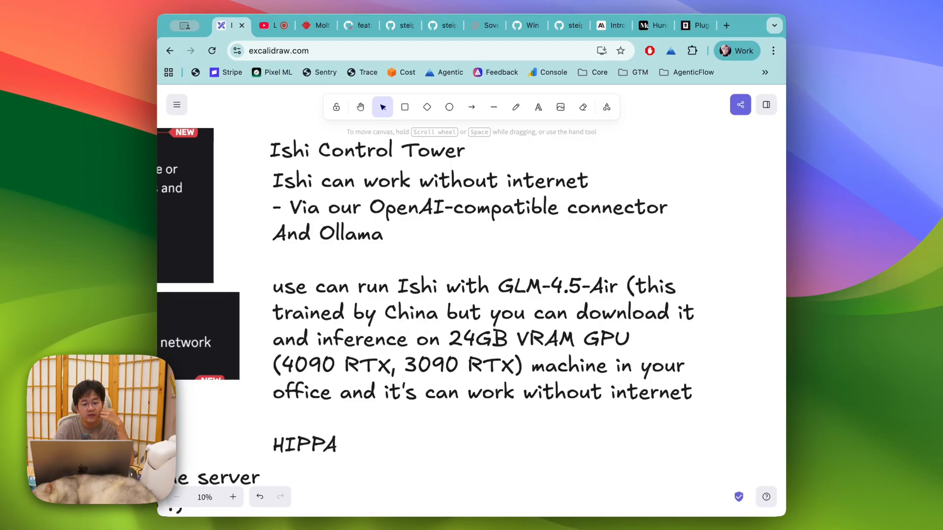
key(super+Tab)
Step: Duplicate the 'I setup my Clawdbot' text element below the original
key(super+Tab)
click(268, 27)
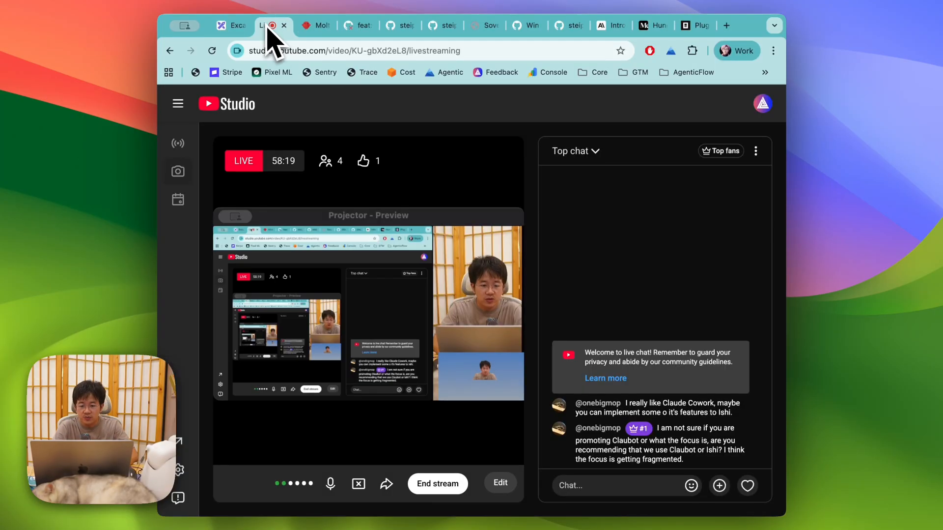
key(super+Tab)
scroll(499, 336, up, 15)
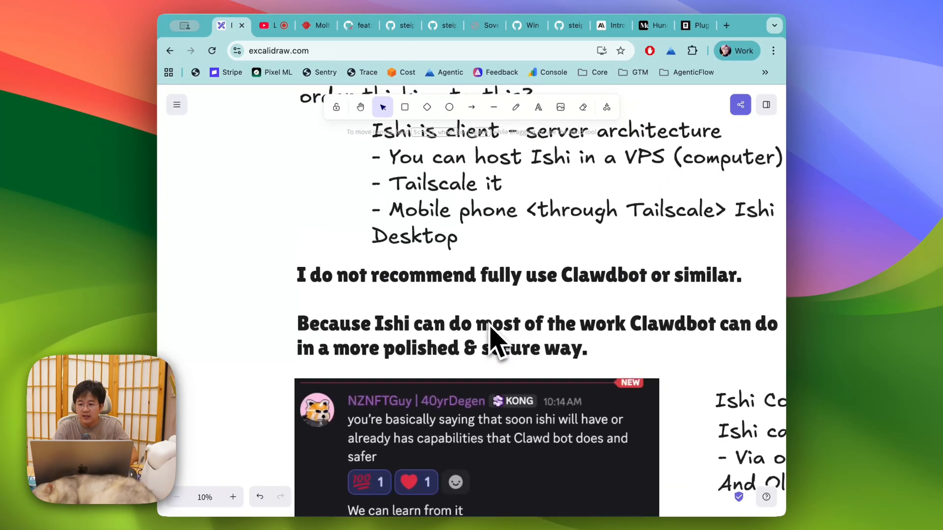
scroll(491, 328, up, 5)
scroll(495, 336, down, 2)
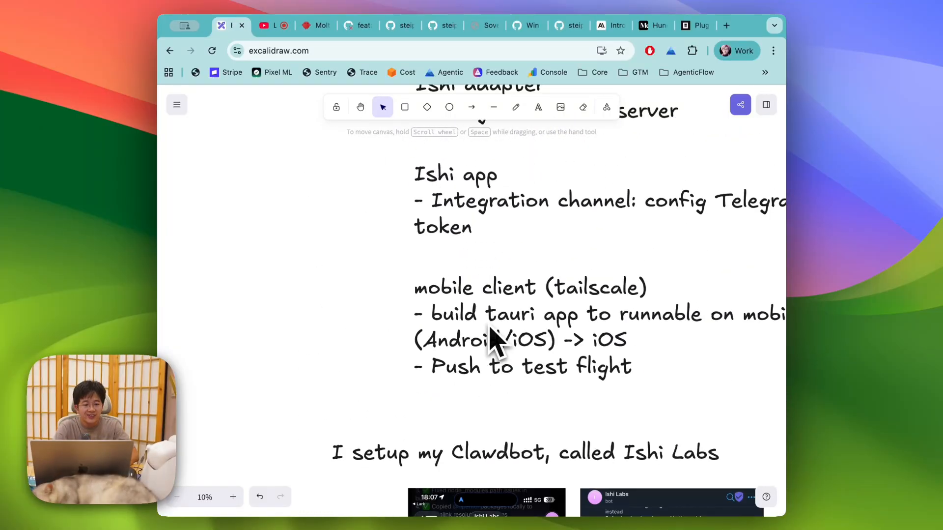
click(397, 454)
key(super+c)
key(super+v)
drag(313, 313, 326, 467)
Step: Move the copy into empty space and retype it as 'What's new in AgenticFlow ?'
scroll(304, 250, down, 3)
drag(327, 305, 326, 464)
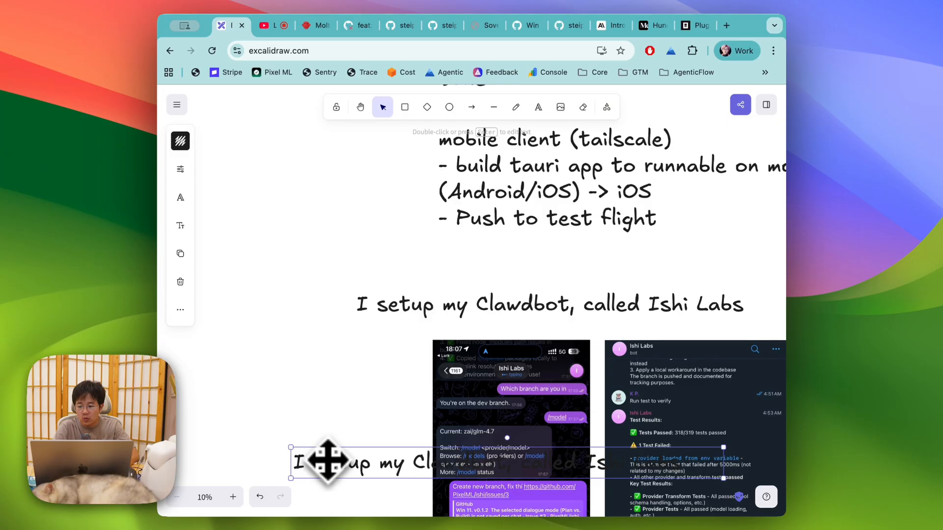
scroll(314, 393, down, 5)
drag(364, 287, 347, 528)
scroll(328, 420, down, 7)
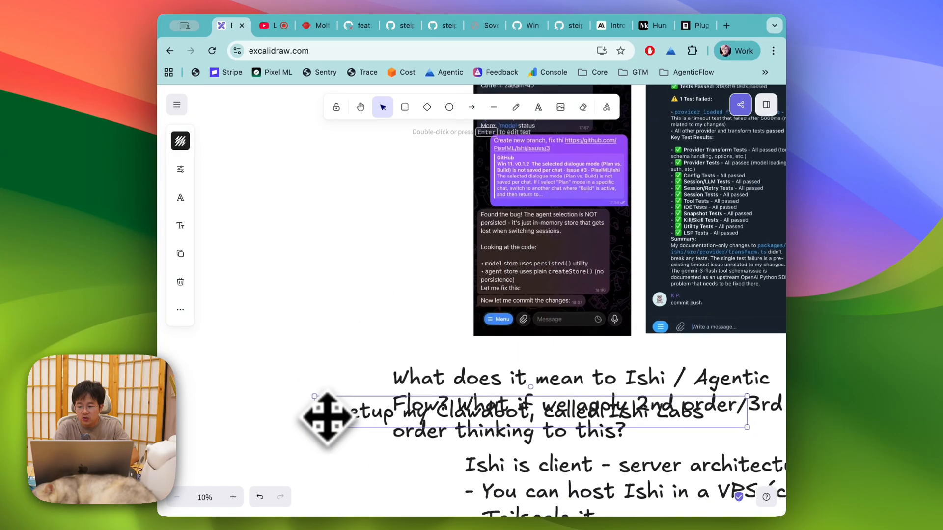
drag(344, 310, 327, 438)
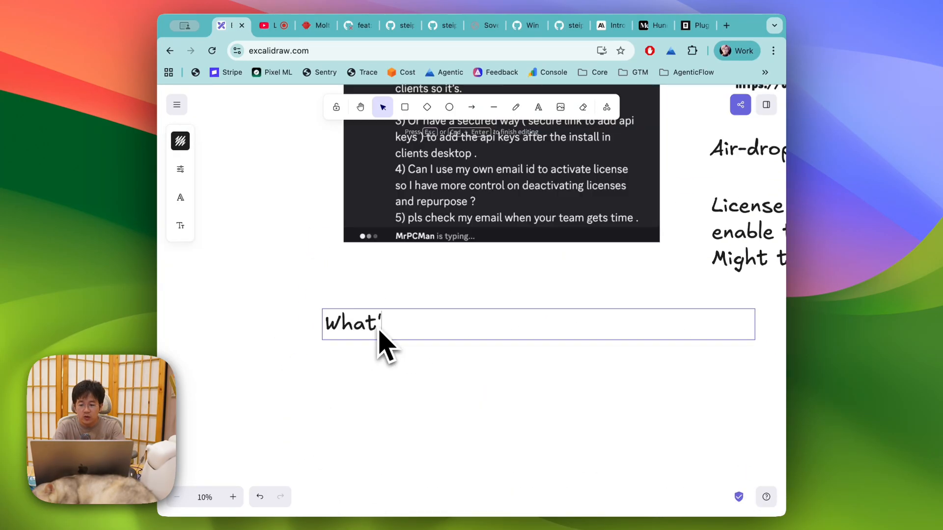
text(genticFlow ?)
click(366, 388)
scroll(366, 388, down, 3)
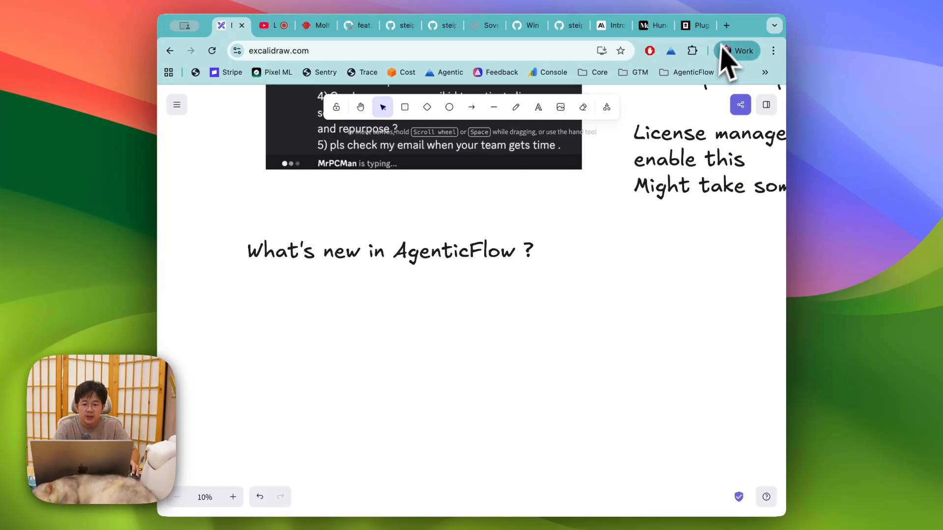
click(727, 25)
Step: Open the ChangeLog on docs.agenticflow.ai and expand the Fixed list for Office Hours #37
text(docs)
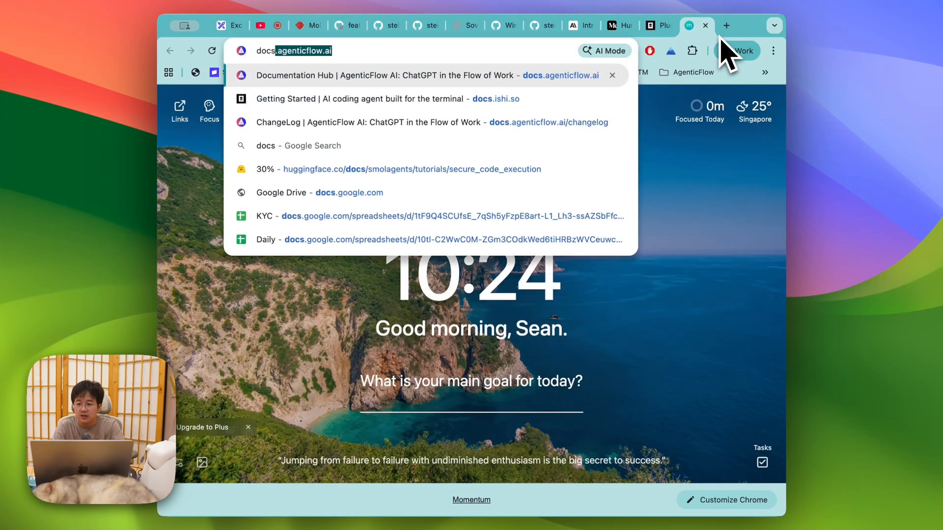
key(Return)
click(196, 268)
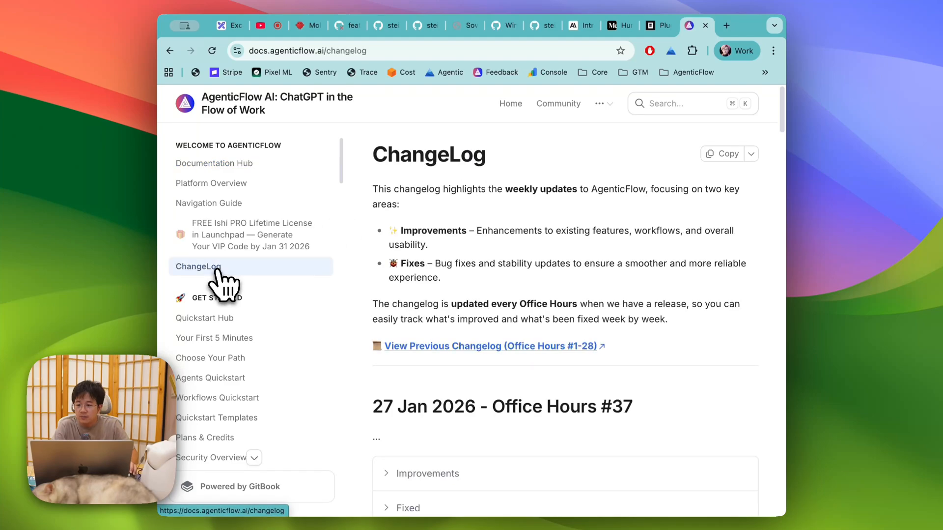
scroll(515, 403, down, 4)
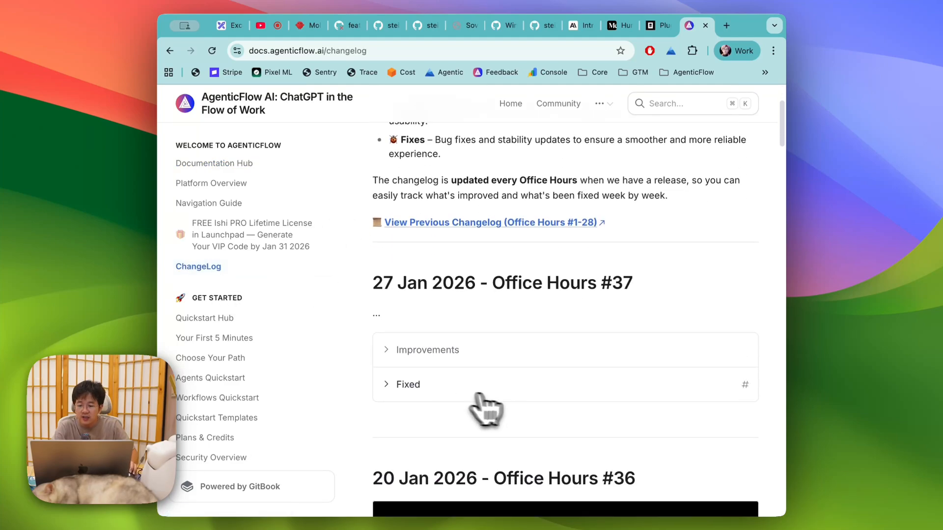
click(415, 383)
scroll(423, 393, down, 2)
scroll(425, 393, down, 2)
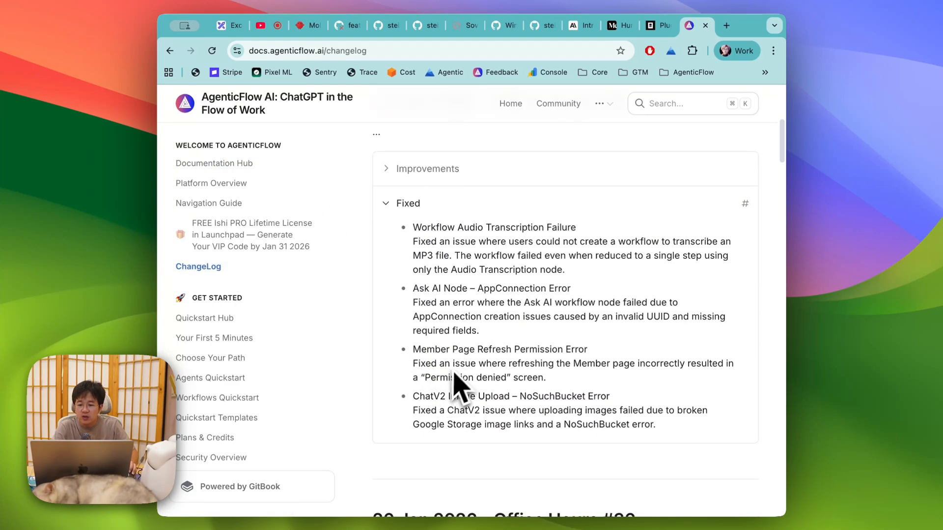
Step: Highlight the Ask AI Node, Member Page Refresh Permission Error and ChatV2 Image Upload fix titles
right_click(421, 229)
click(405, 263)
click(405, 261)
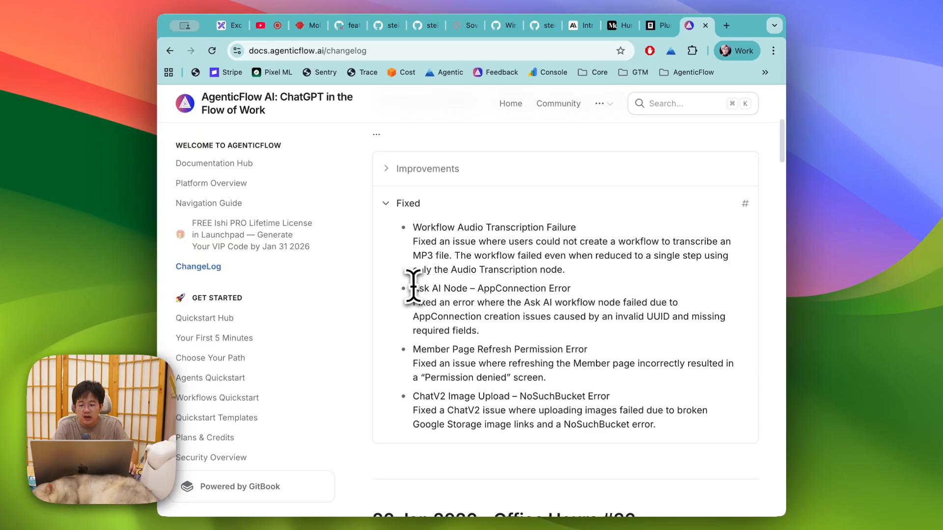
drag(414, 286, 600, 295)
click(624, 322)
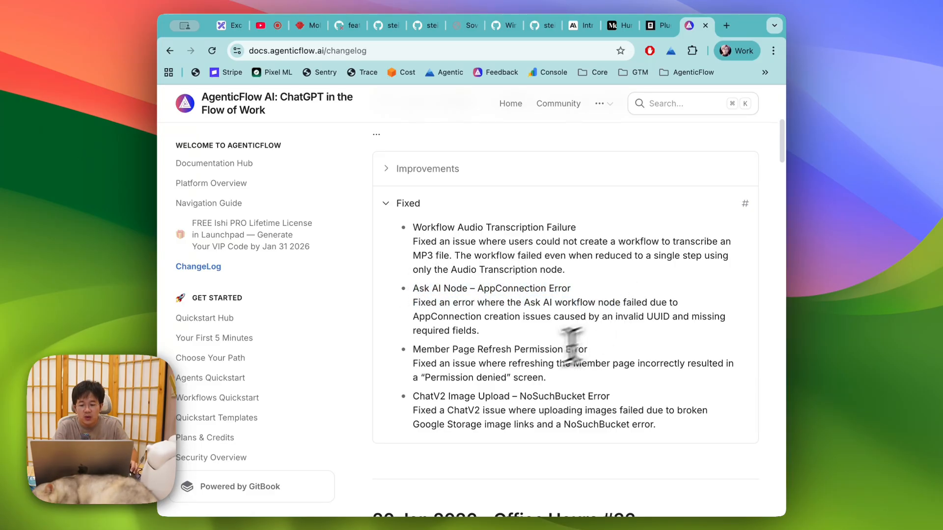
drag(413, 348, 472, 353)
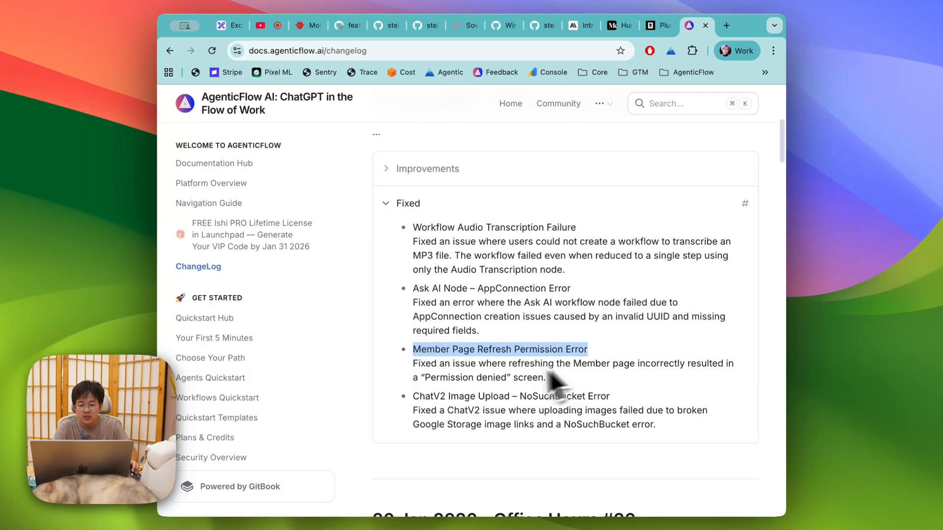
click(491, 378)
drag(413, 395, 667, 395)
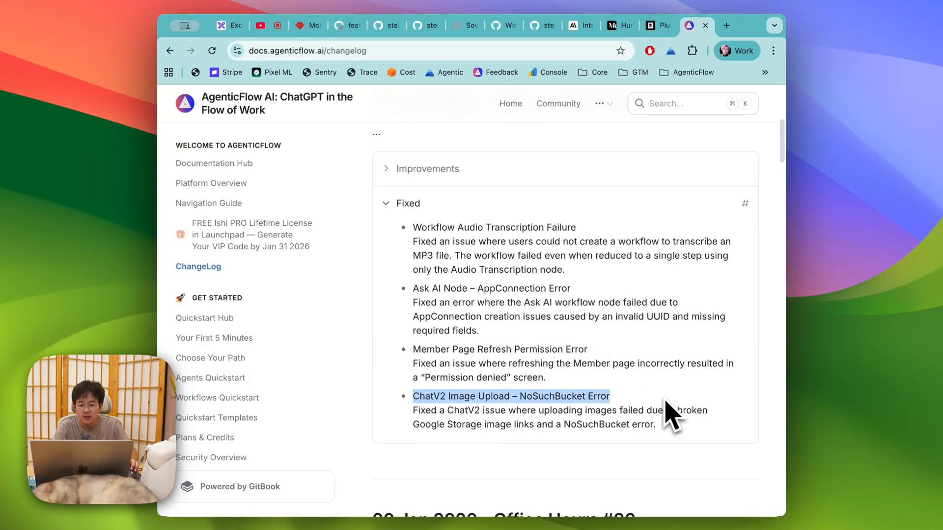
click(679, 426)
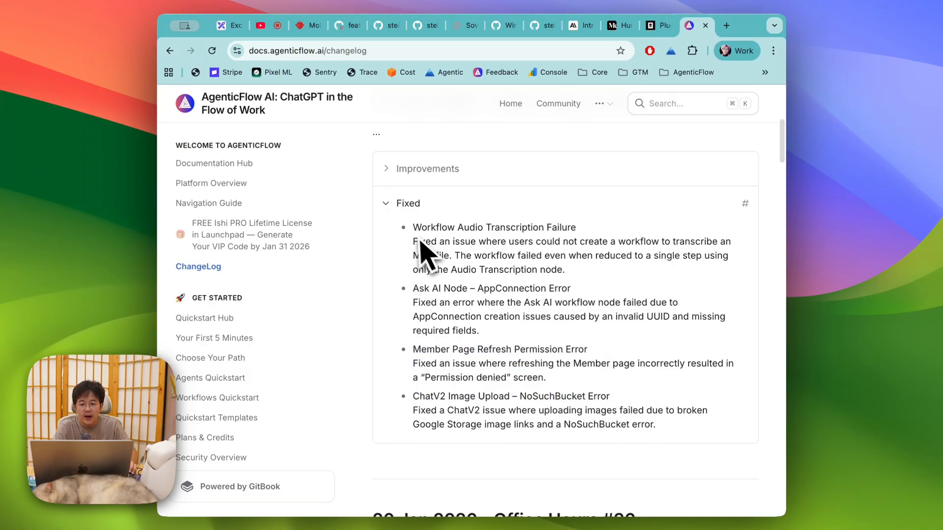
Step: Screenshot the Fixed list and copy the capture for the whiteboard
key(super+shift+4)
drag(369, 145, 765, 448)
key(super+c)
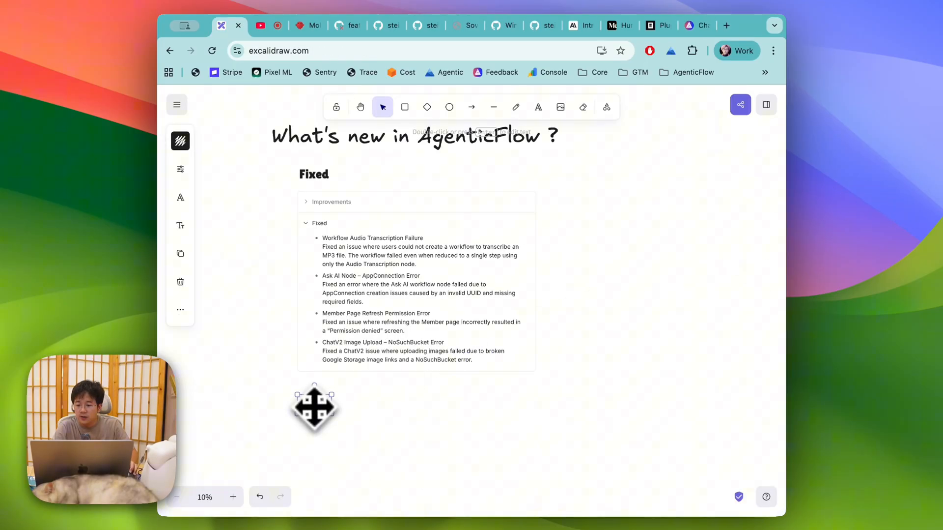
click(573, 161)
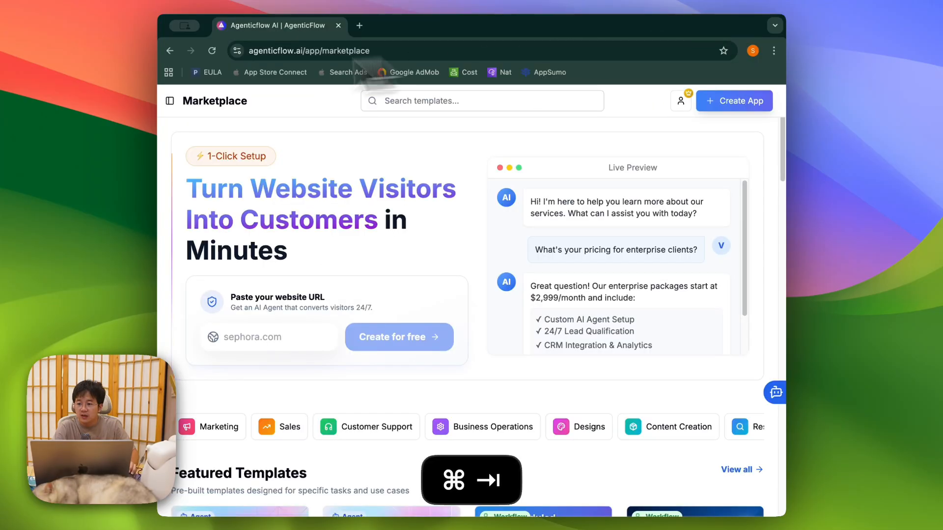
Step: Open the Edit Image workflow from the AgenticFlow Workflows list
key(super+Tab)
click(170, 102)
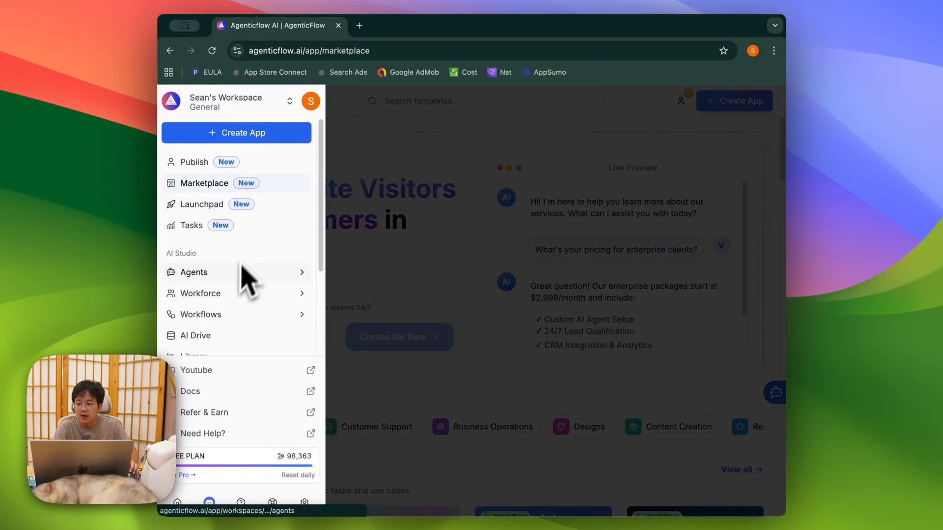
scroll(212, 285, down, 2)
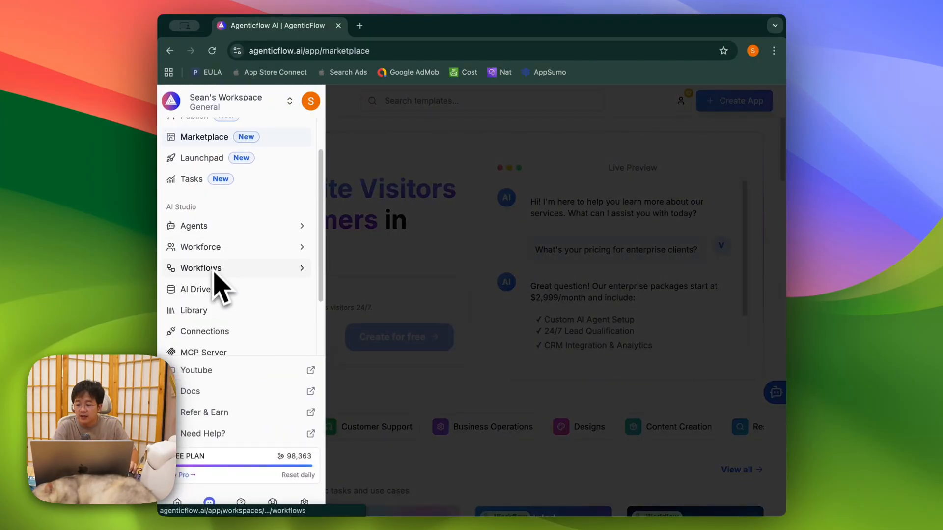
click(220, 272)
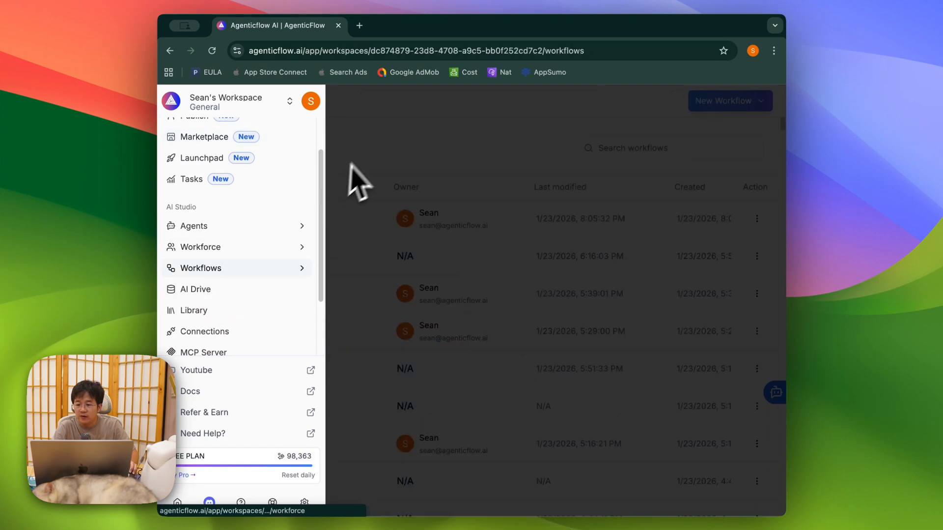
click(262, 226)
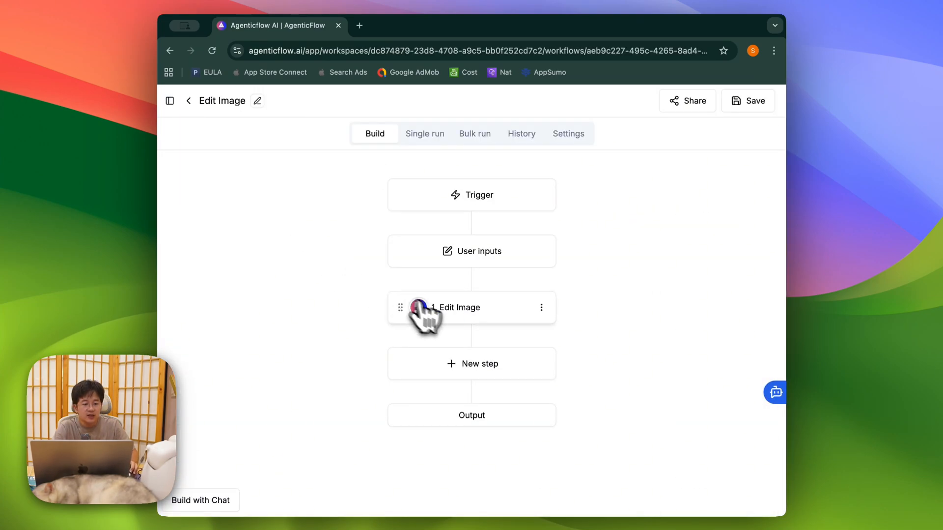
Step: Add an OpenAI Compatible - Ask LLM step after the Edit Image step
click(499, 375)
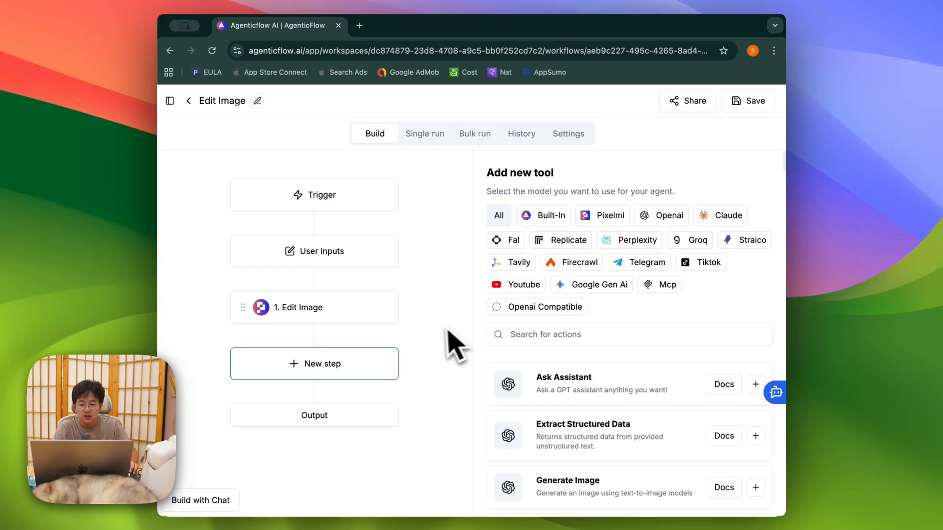
click(522, 307)
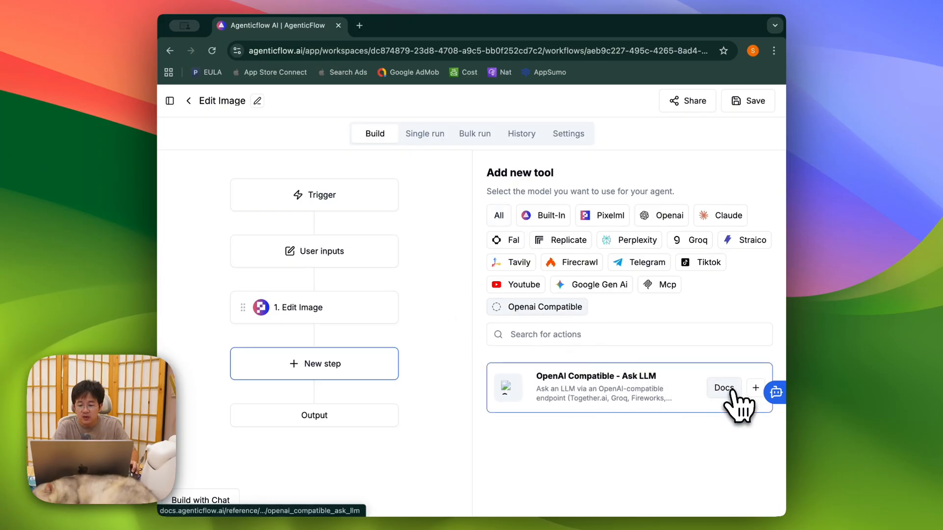
click(755, 387)
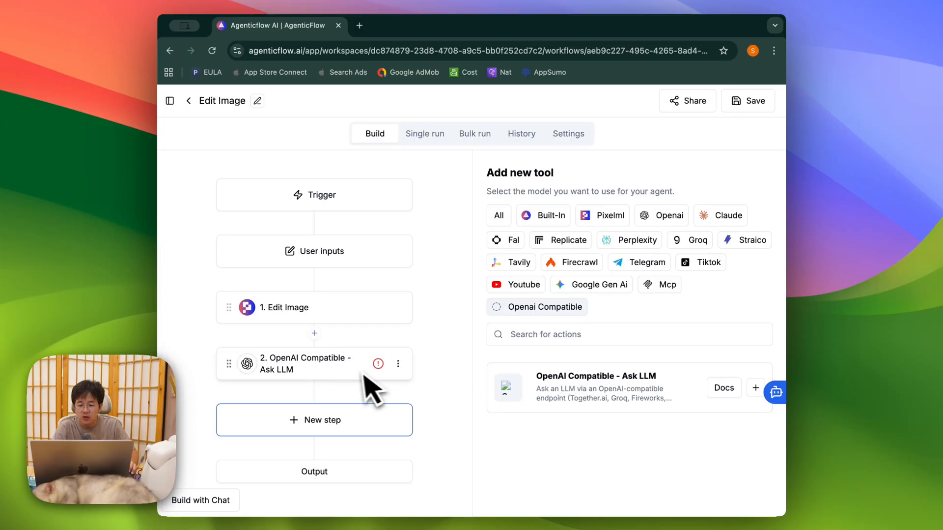
click(720, 387)
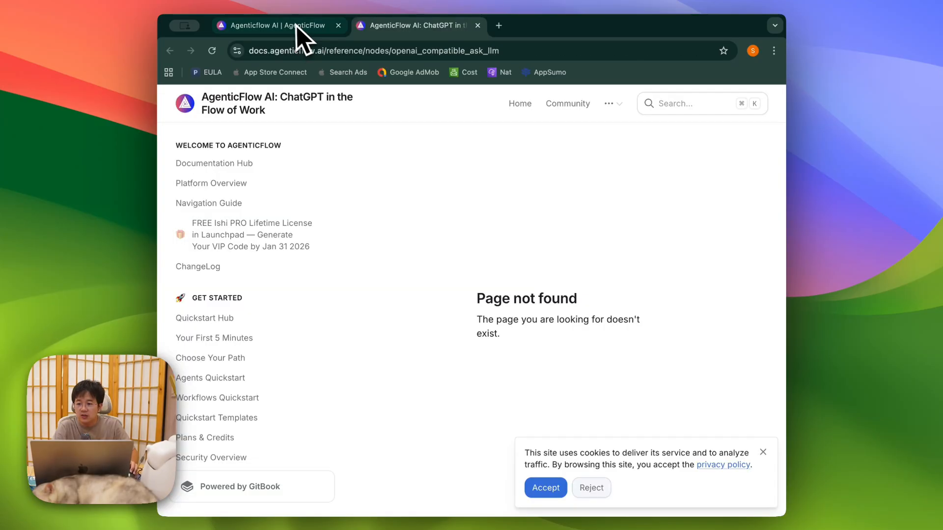
click(297, 26)
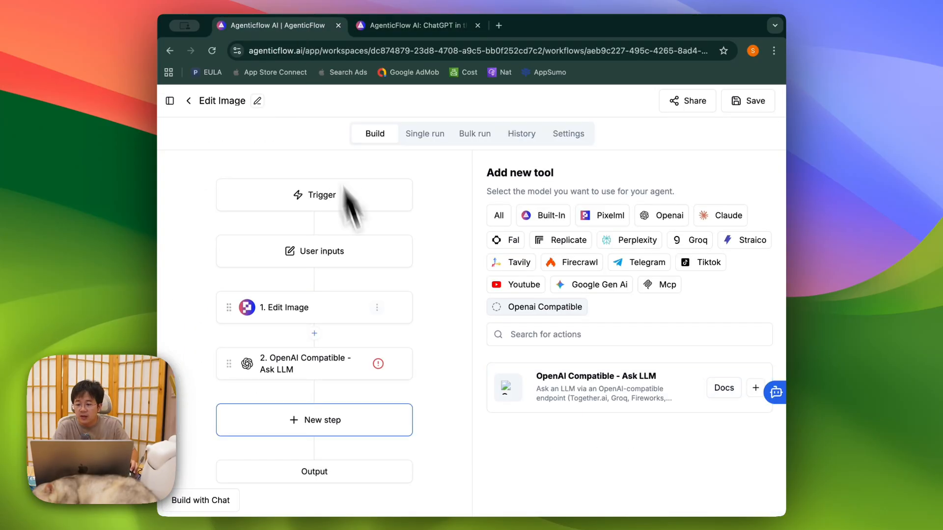
Step: Open the Ask LLM step's settings and bring up its connection selection
click(337, 364)
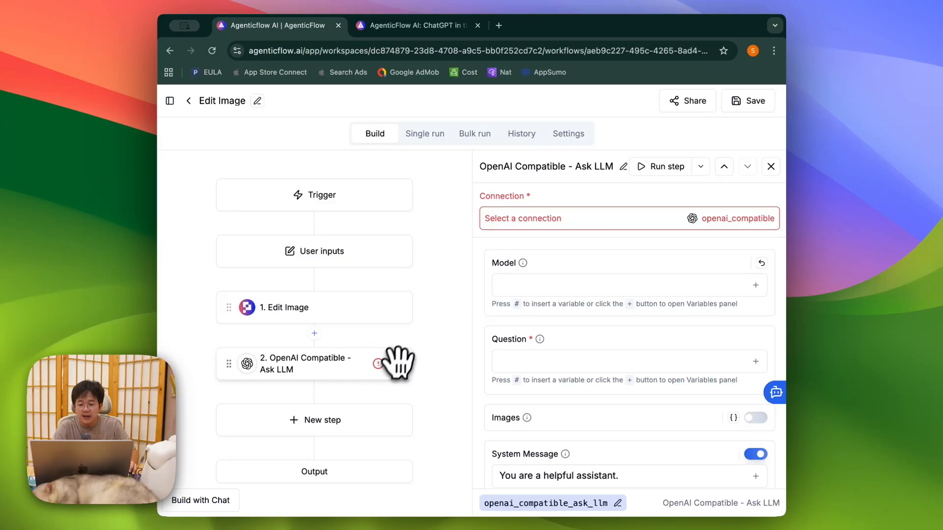
mouse_move(522, 262)
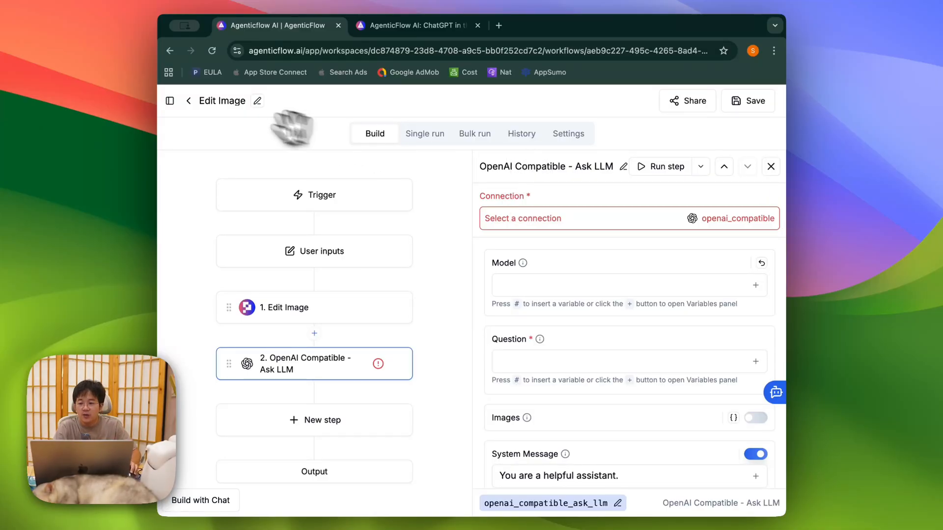
click(546, 223)
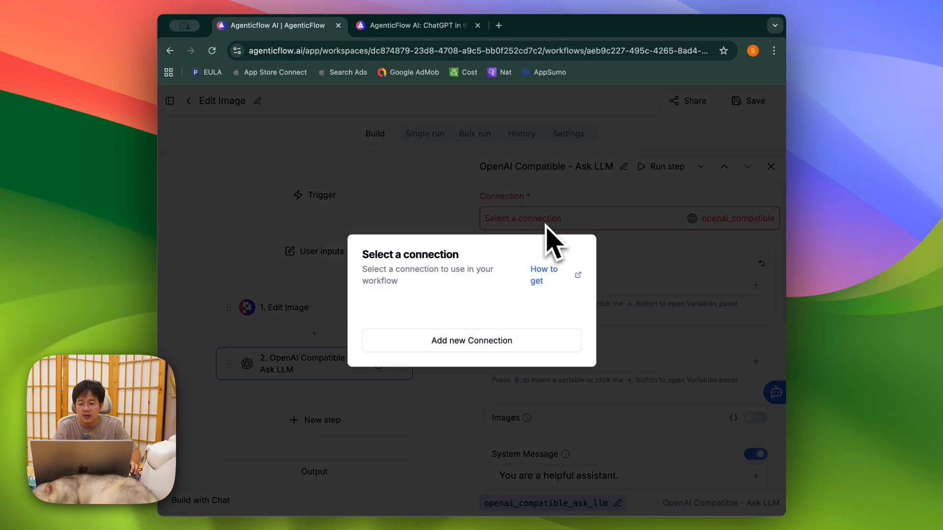
Step: Close the connection picker and go to the OpenAI-Compatible Provider page under workspace Connections
click(459, 195)
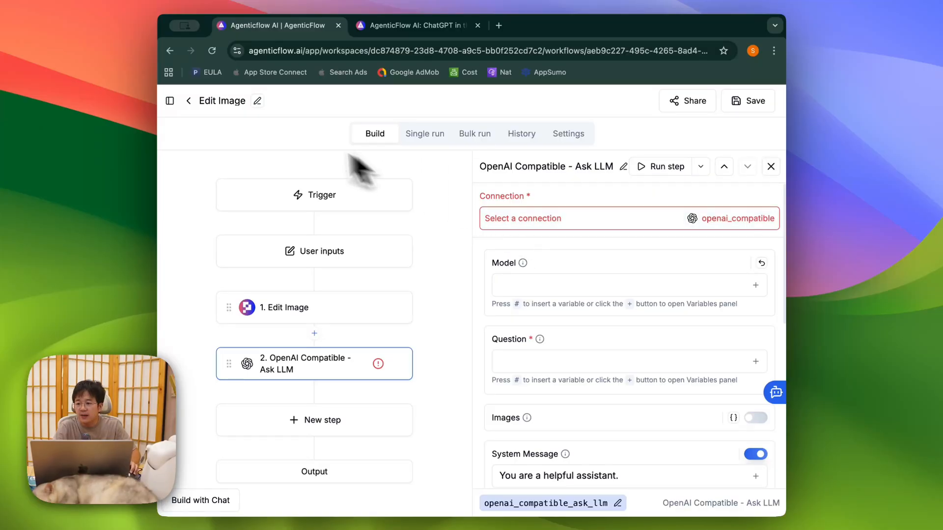
click(170, 100)
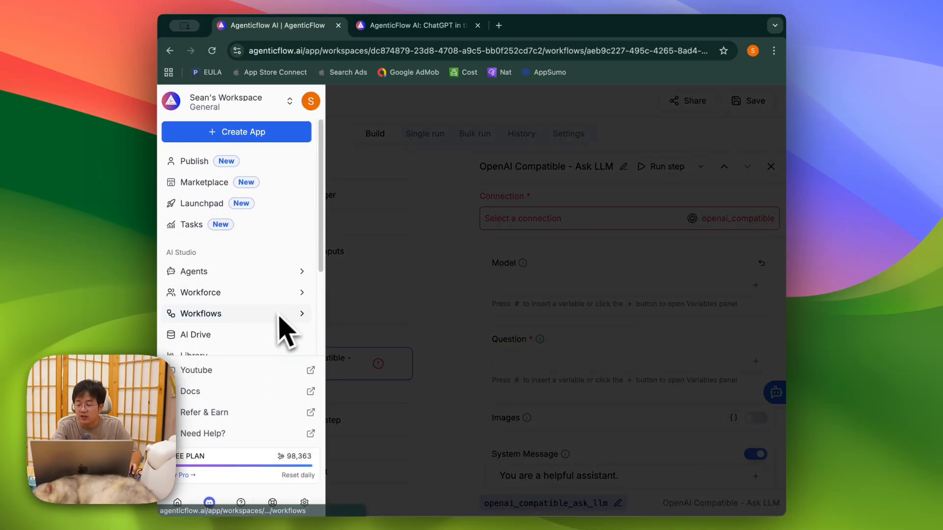
scroll(279, 330, down, 3)
scroll(266, 300, up, 1)
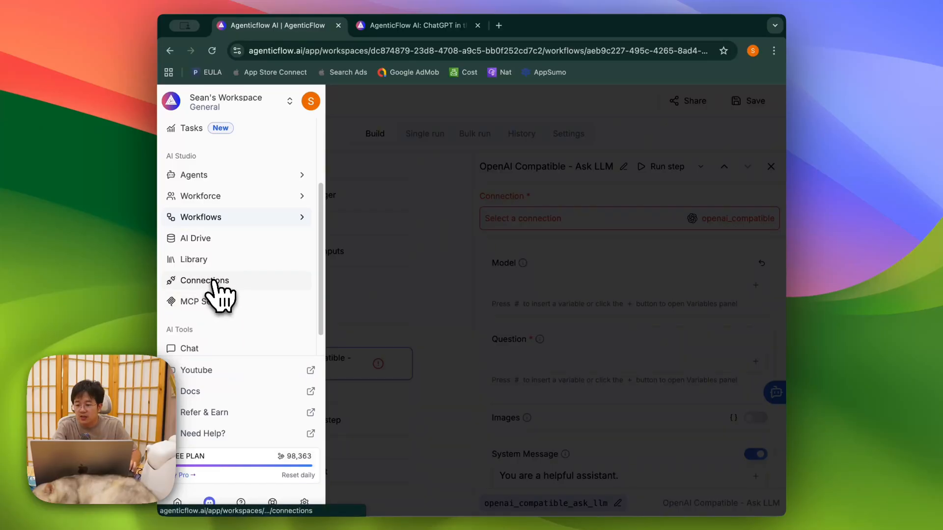
click(213, 280)
scroll(433, 283, down, 3)
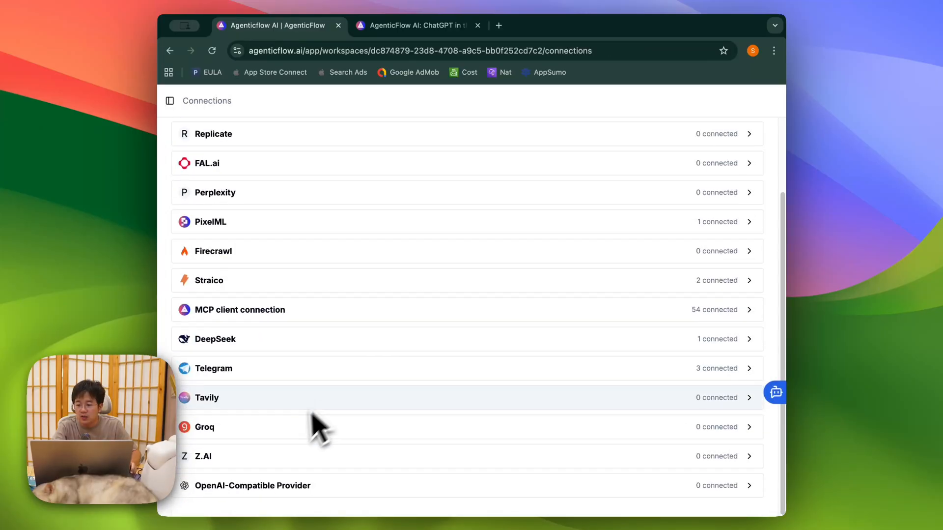
click(435, 487)
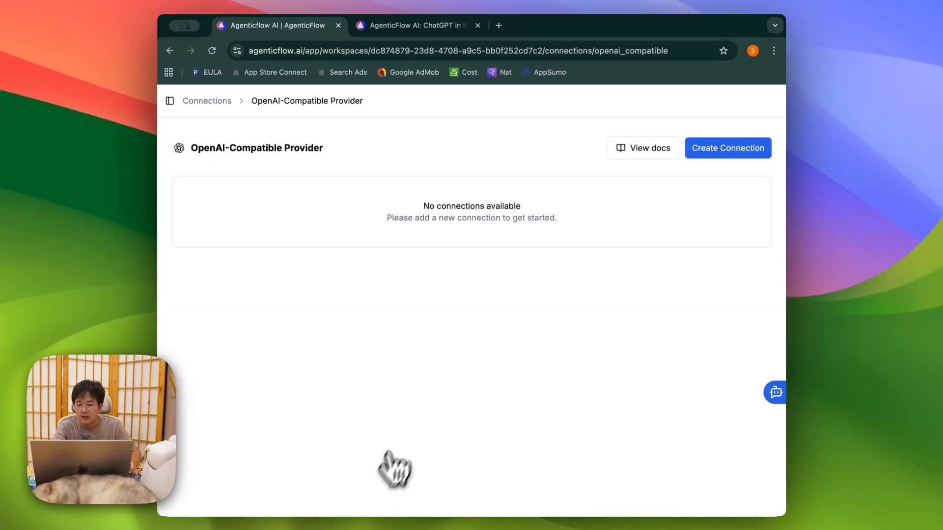
click(715, 160)
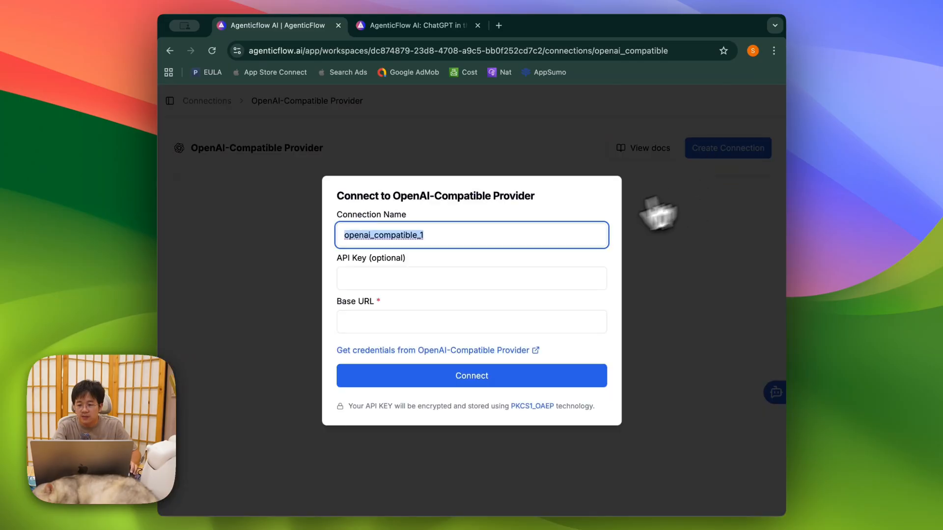
text(Pix)
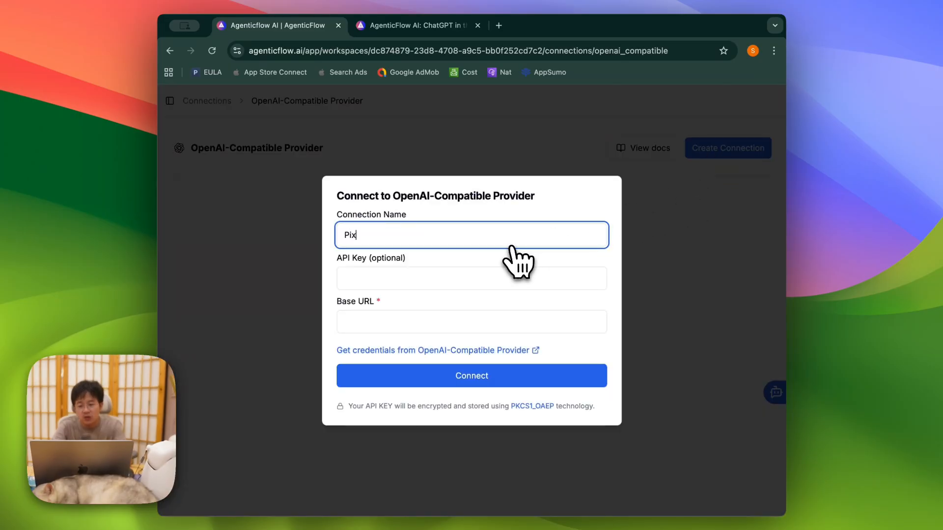
text(el ML OpenAI)
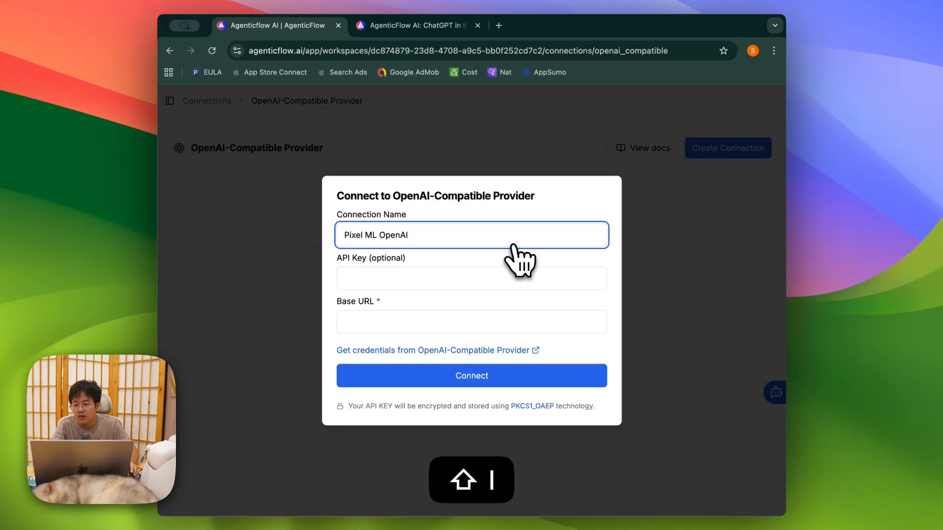
click(445, 324)
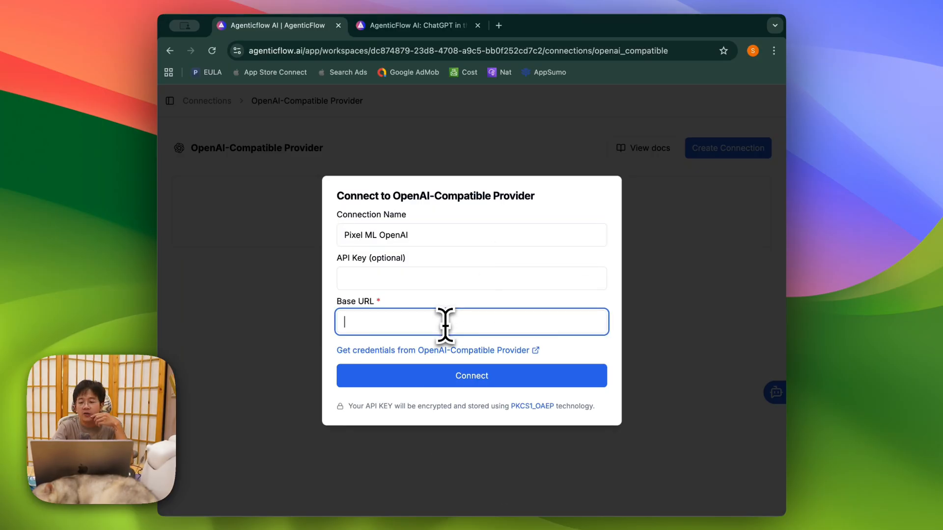
text(http)
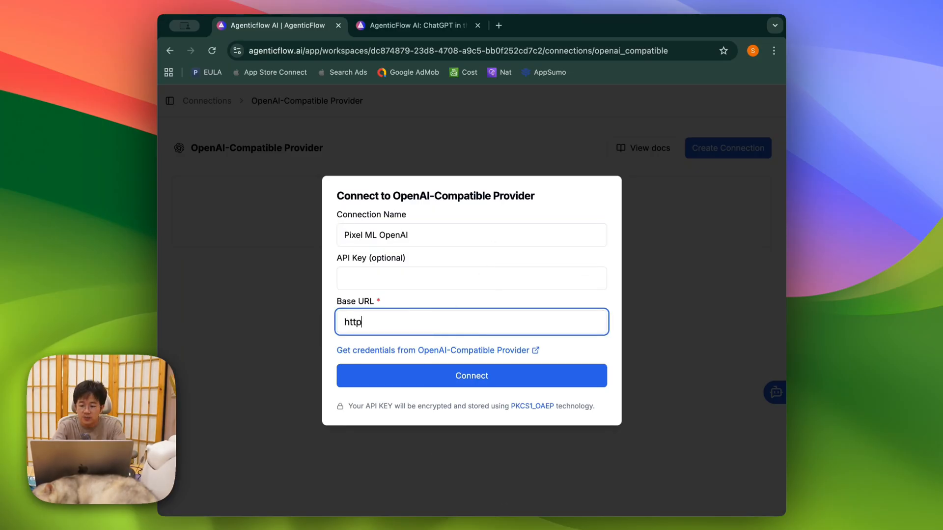
text(s://ishi.pi)
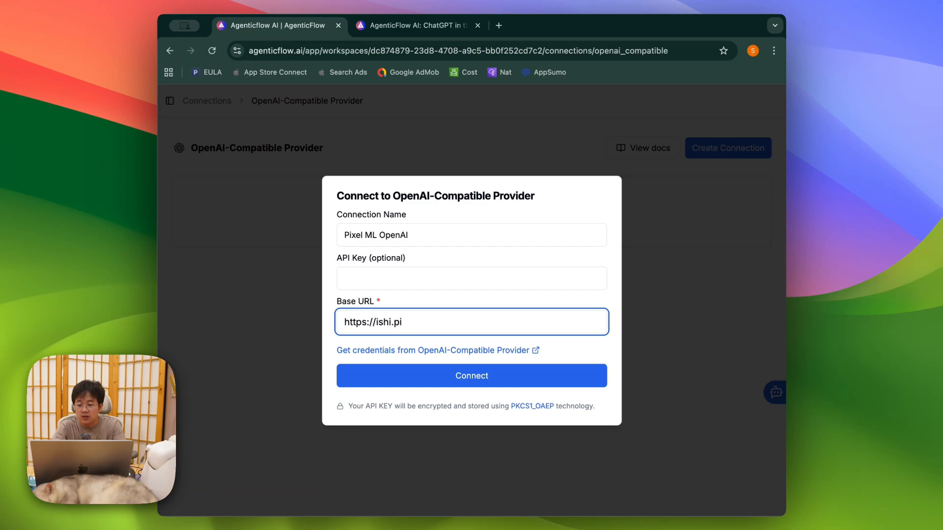
text(xelml.com/)
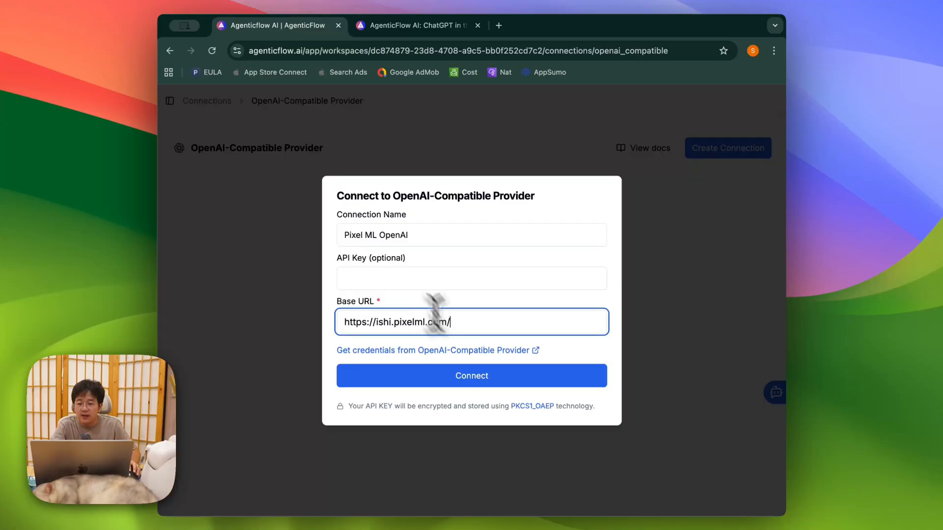
click(413, 279)
Step: Load the PixelML platform in a new tab and go to its API Keys page
click(499, 26)
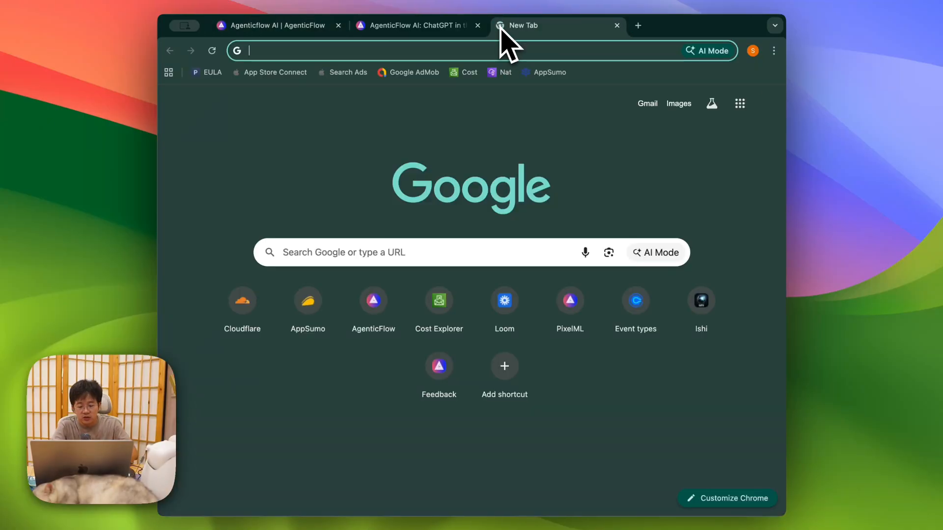
text(pix)
key(Return)
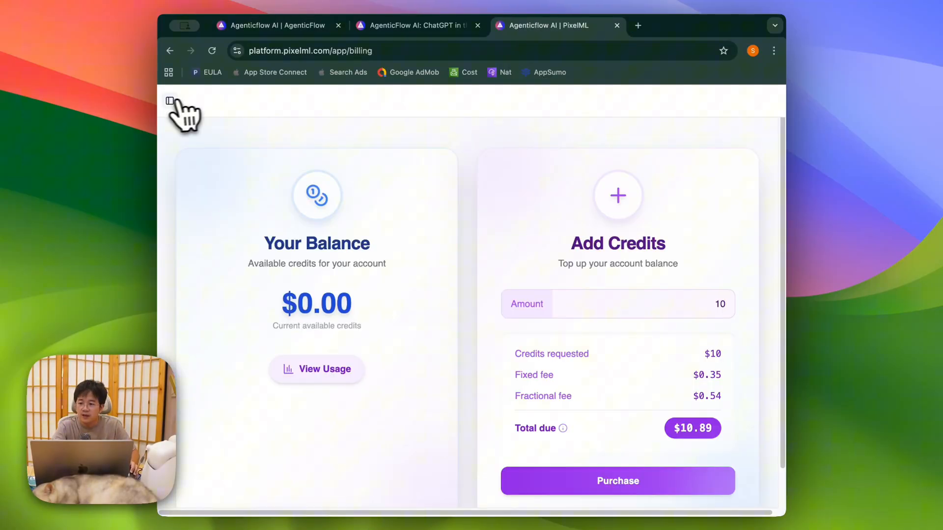
click(172, 101)
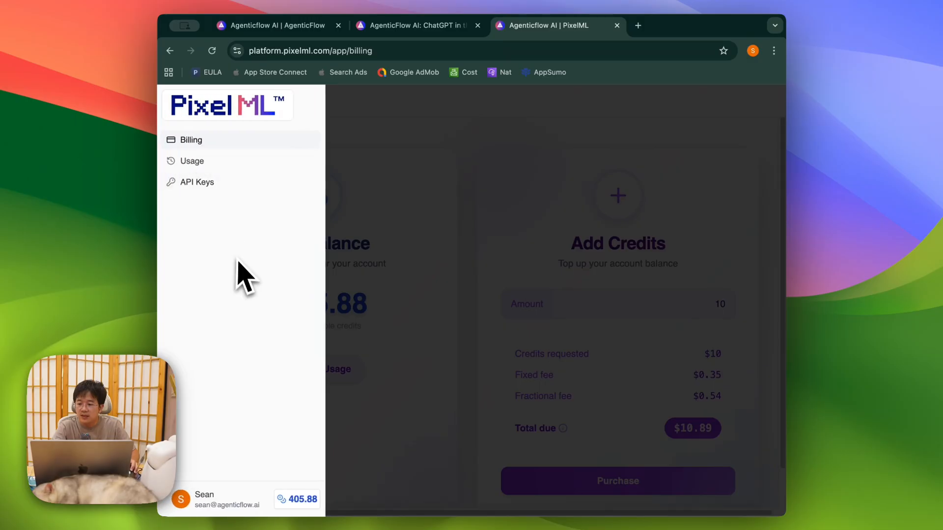
click(212, 183)
Step: Create a PixelML secret key named 'test new Open-AI compatible Key'
click(506, 185)
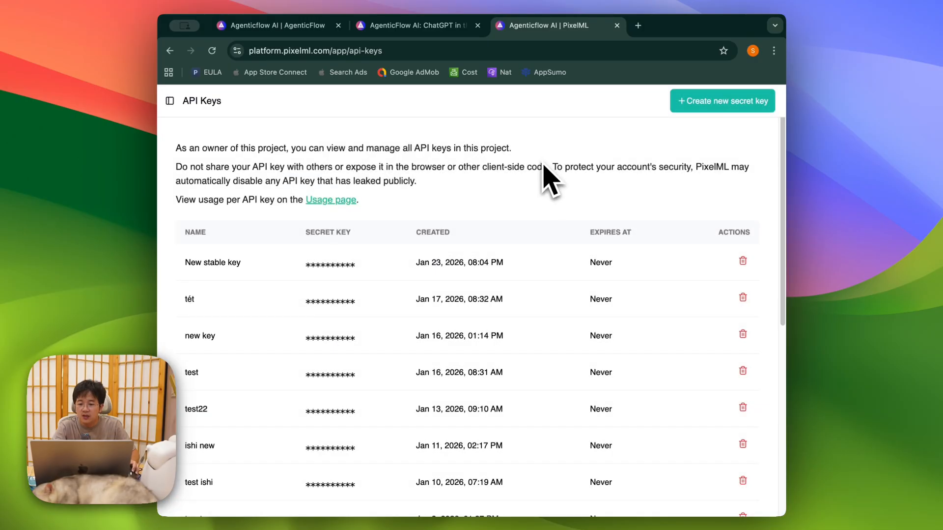
click(718, 103)
text(n)
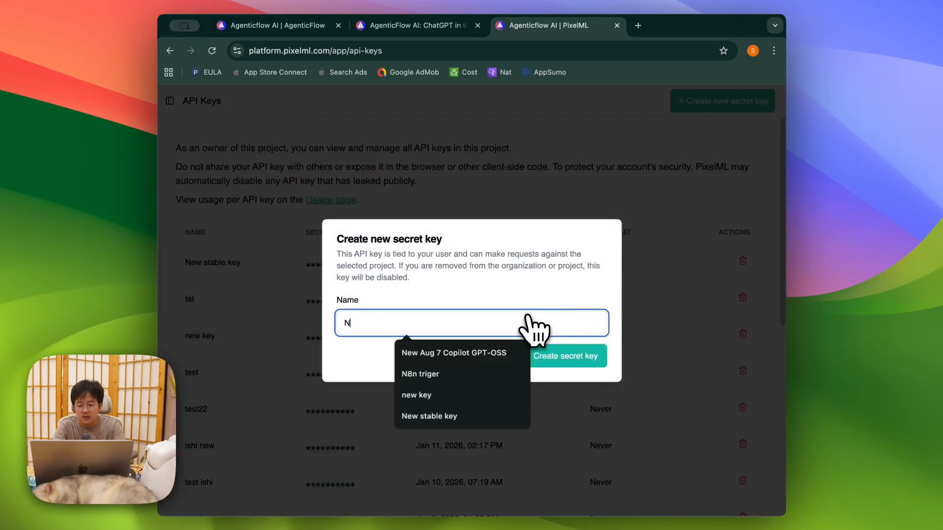
key(BackSpace)
text(test new Open-AI)
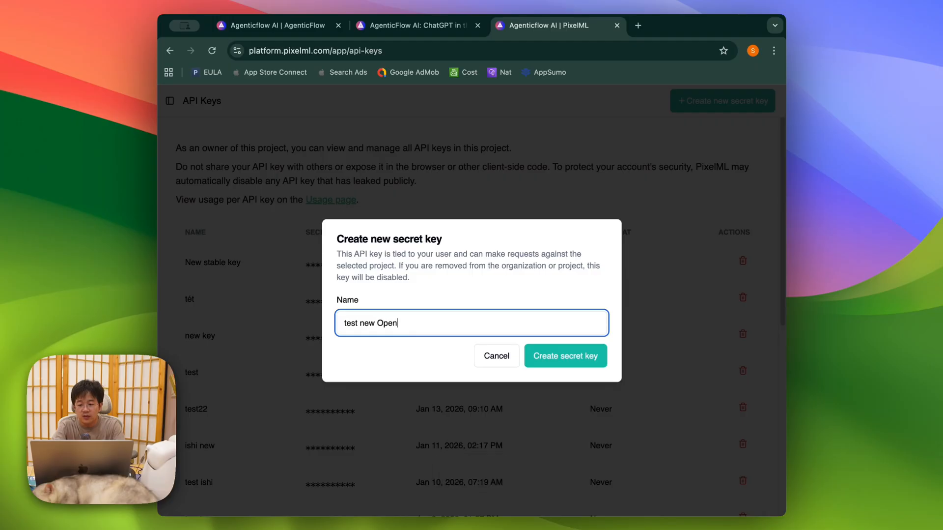
text( compatible K)
key(super+v)
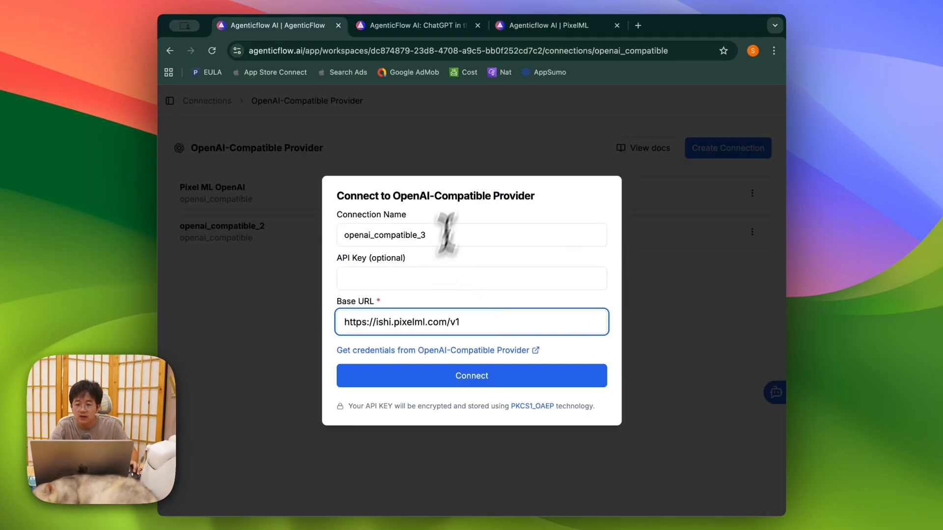
click(521, 25)
Step: Copy the new secret key into AgenticFlow's API Key field and connect
click(576, 332)
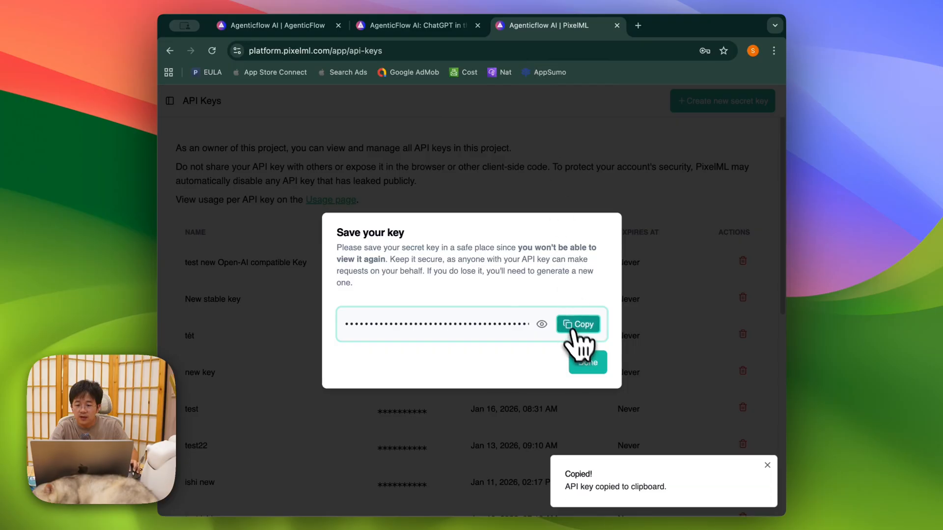
click(315, 31)
key(super+v)
click(480, 392)
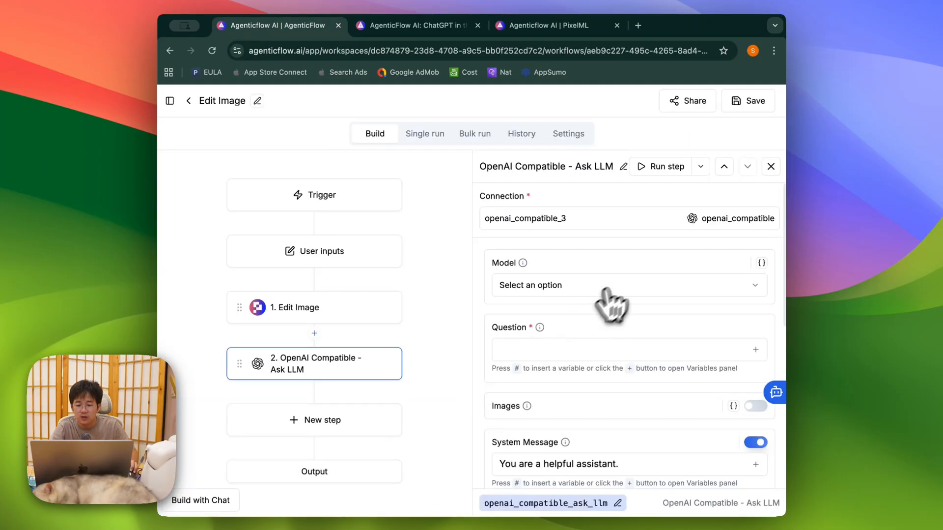
Step: Save the workflow, check the Ask LLM step's empty model list, and add a step below it
click(743, 101)
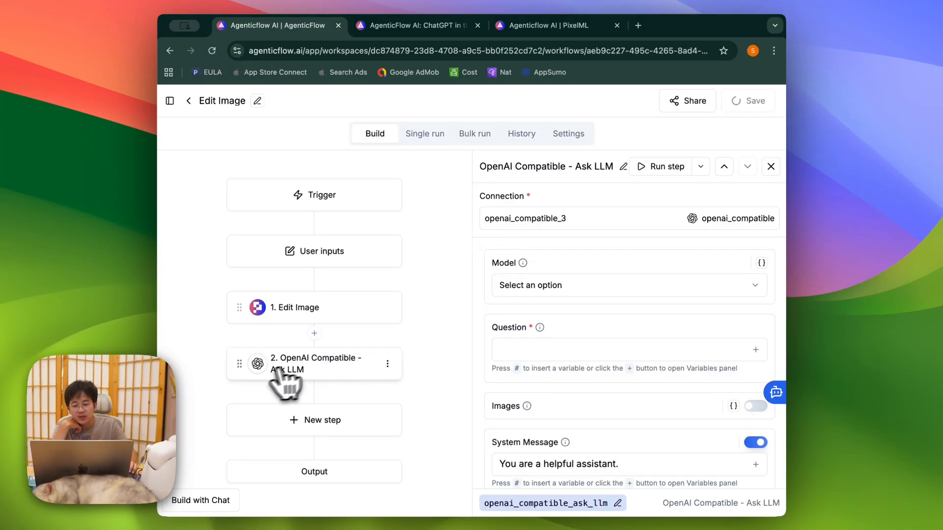
click(331, 359)
click(546, 292)
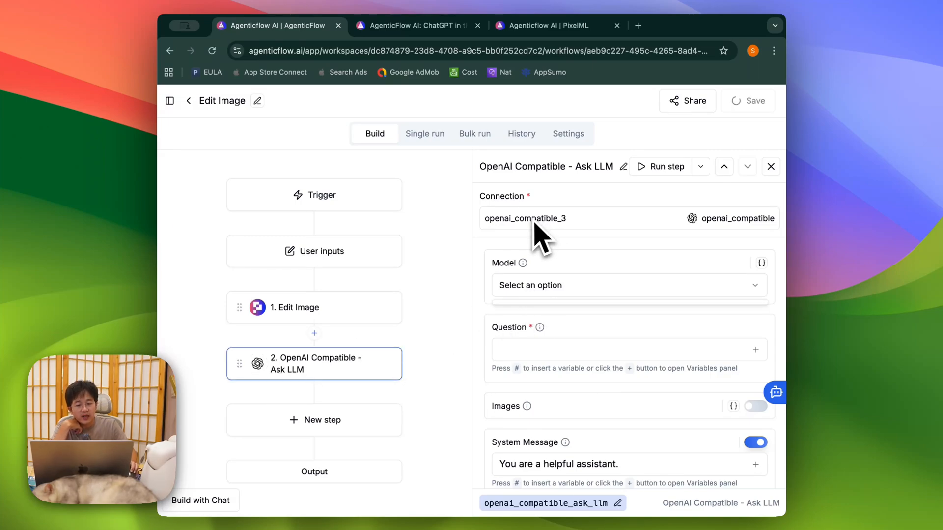
click(496, 269)
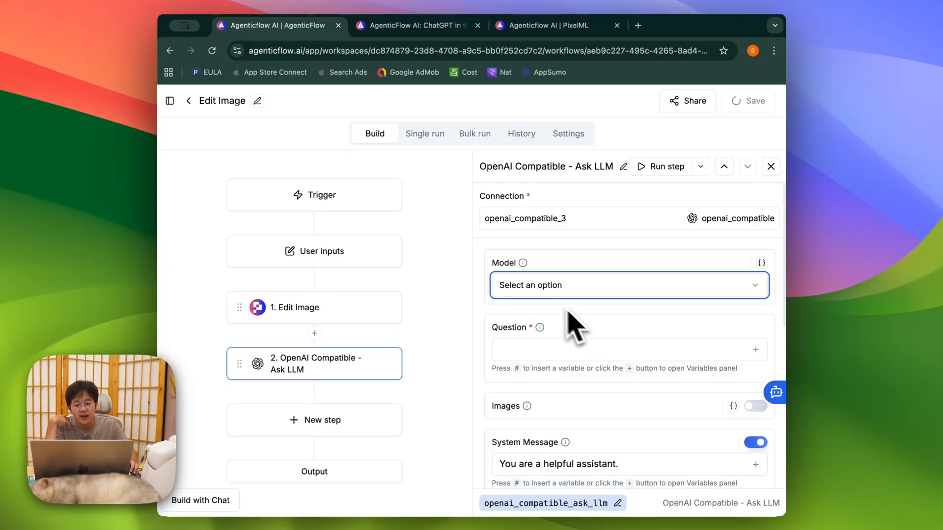
scroll(553, 299, down, 1)
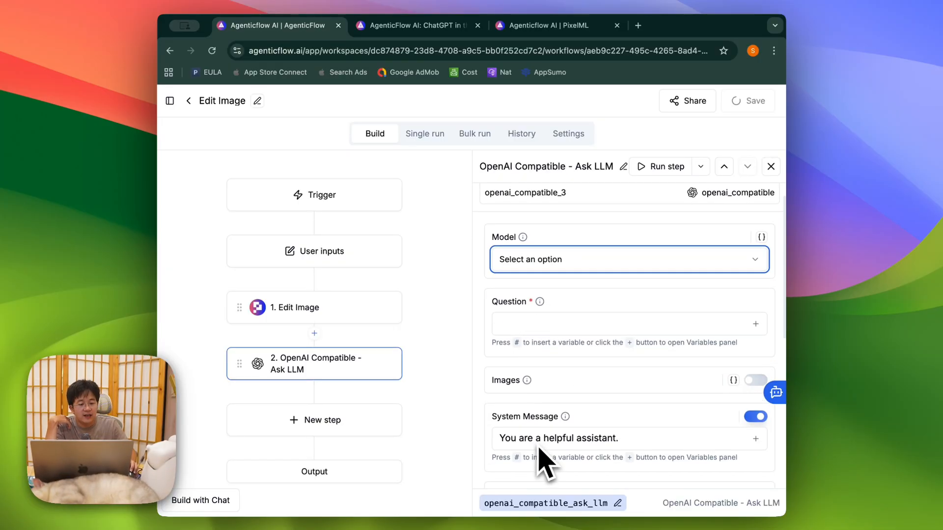
click(378, 424)
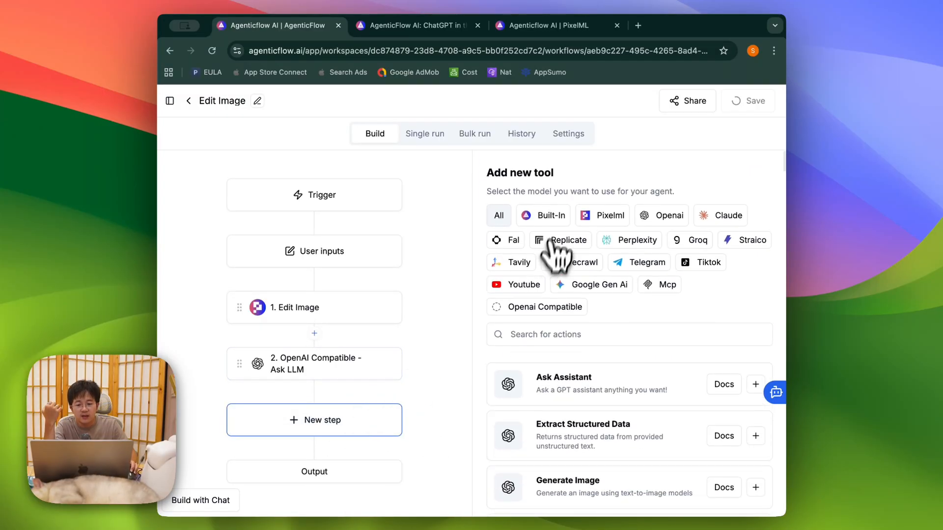
Step: Search 'ask ai' and add the Ask AI step to the workflow
click(591, 334)
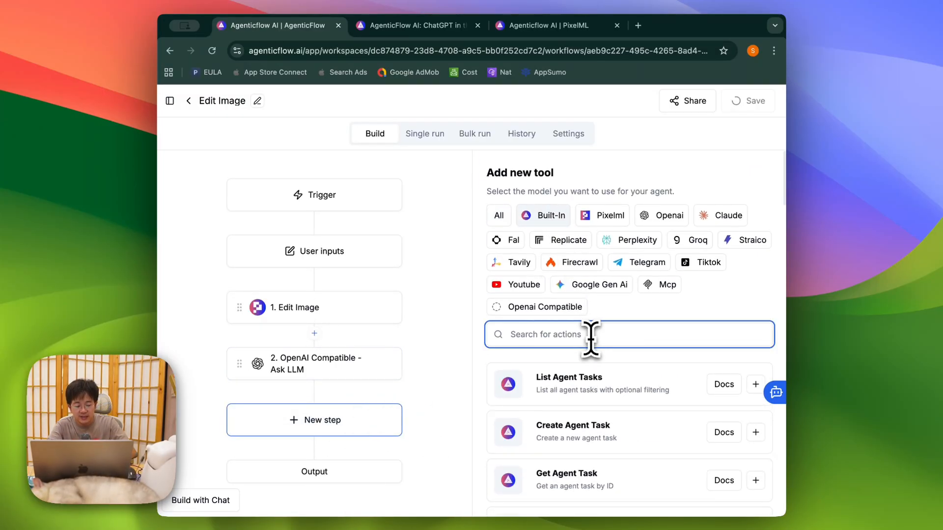
text(ask ai)
click(756, 384)
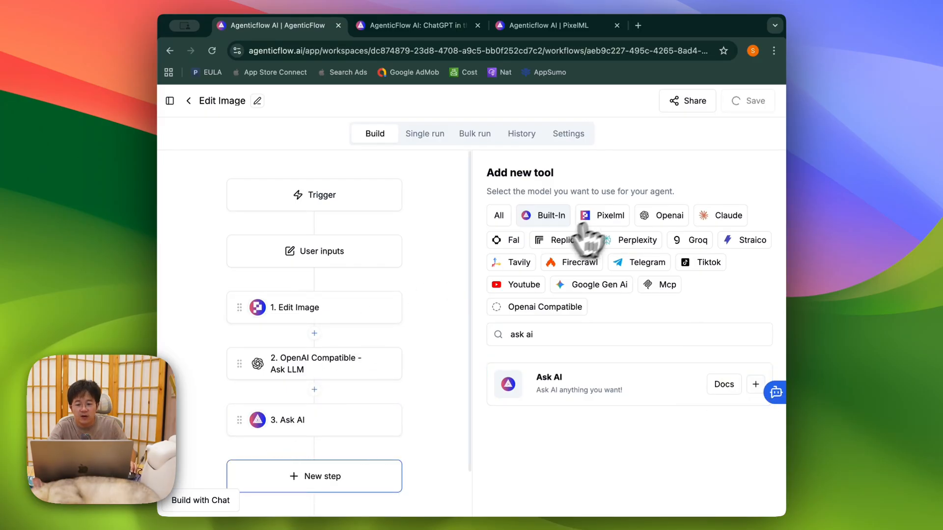
Step: Add the Pixelml Ask AI advance step and drag it into second place
click(611, 217)
click(755, 384)
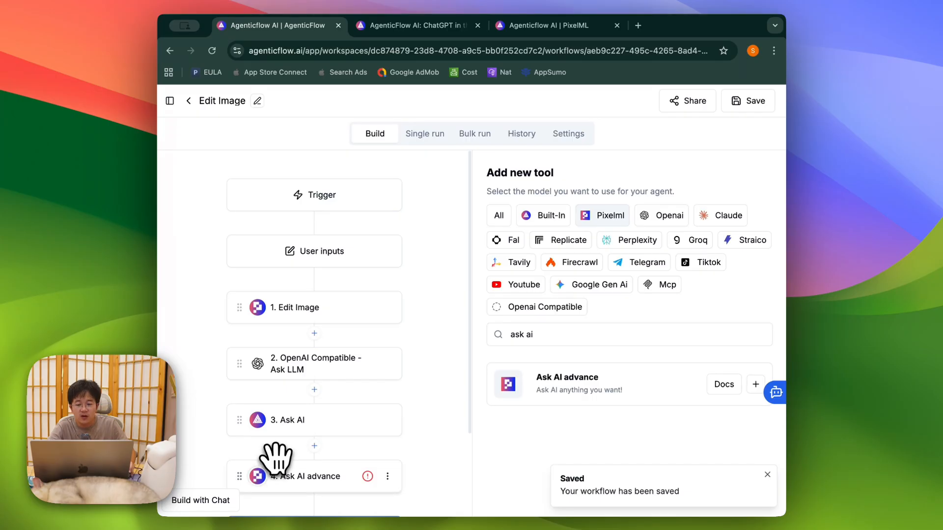
drag(257, 476, 305, 351)
click(170, 101)
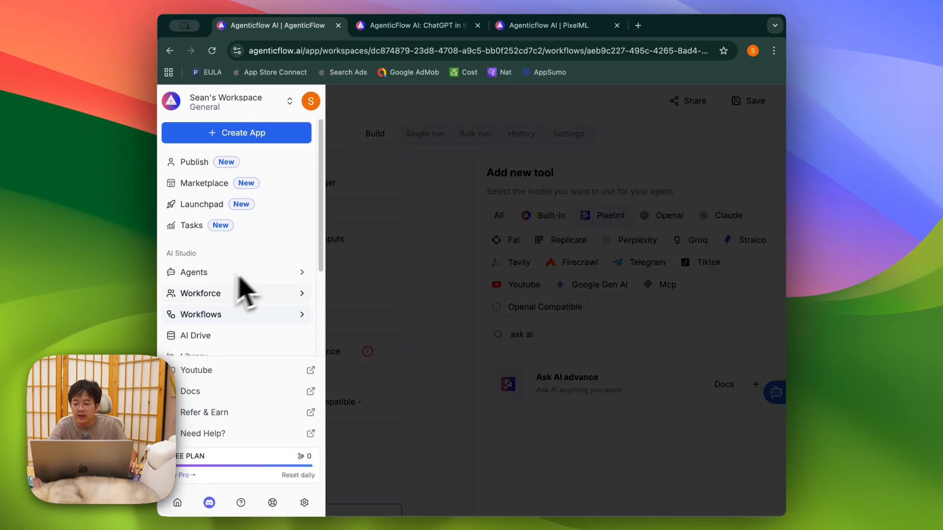
Step: Browse the Company Research Analyst agent's model providers, leaving GPT 4o Mini selected
click(206, 275)
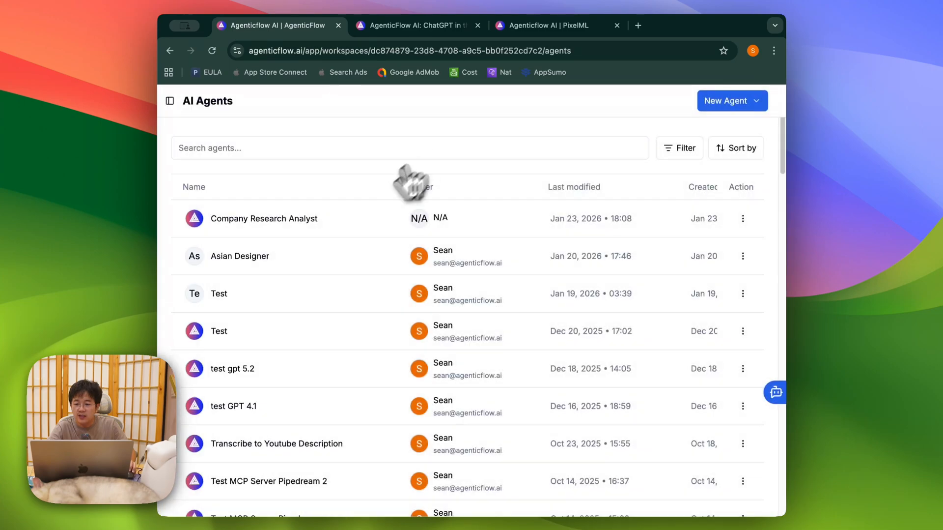
click(287, 231)
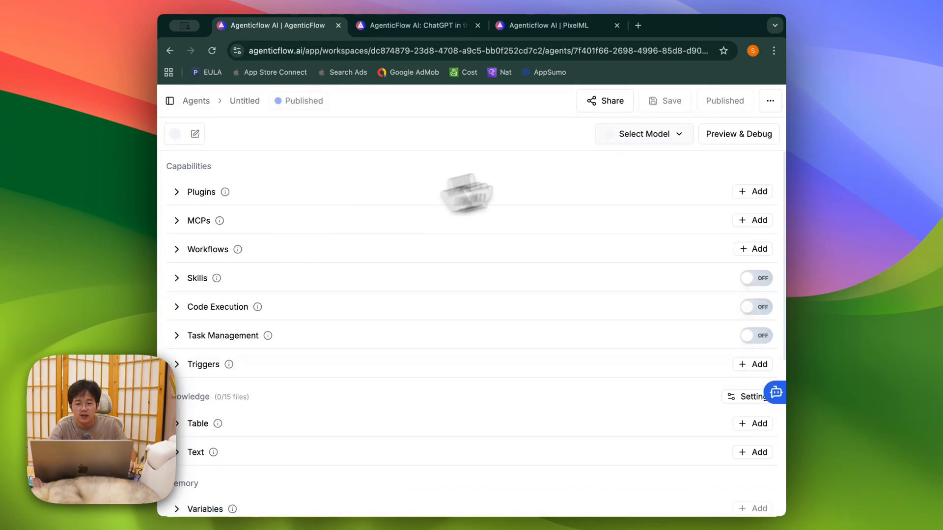
click(648, 135)
scroll(369, 315, down, 3)
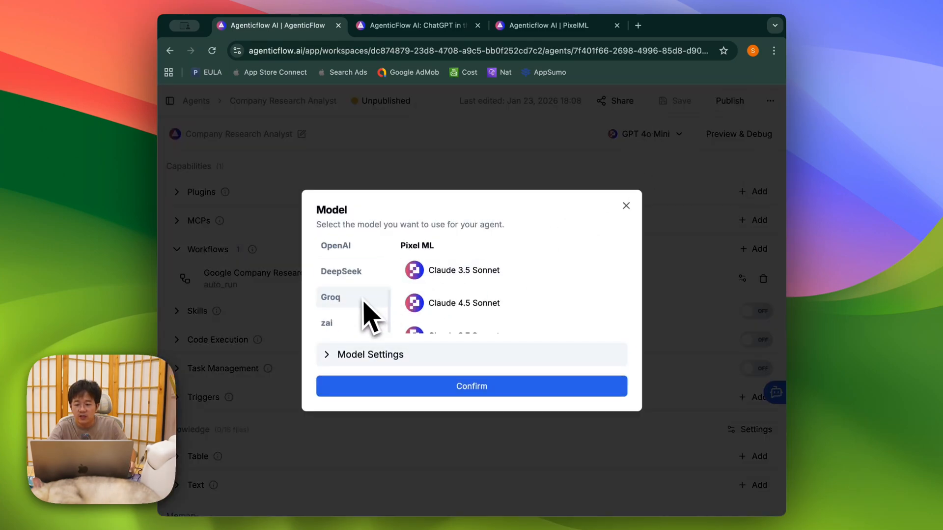
scroll(363, 314, up, 3)
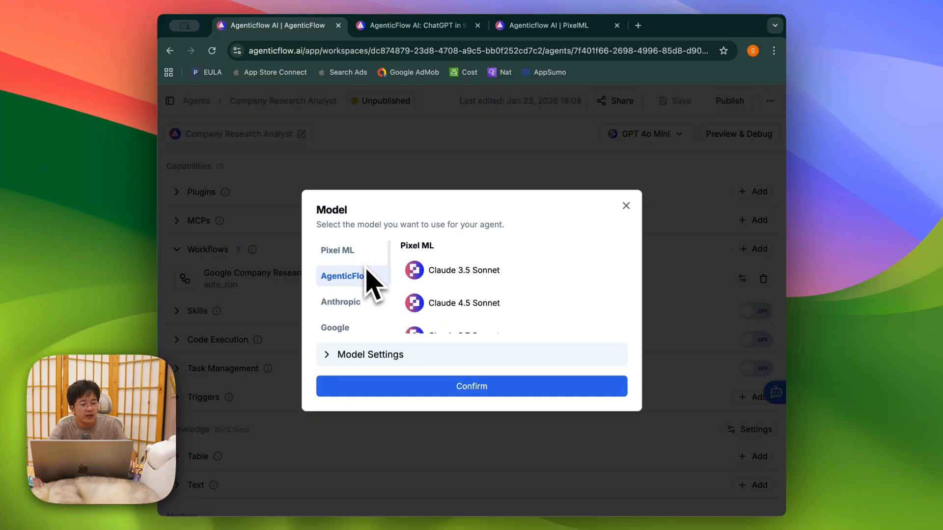
scroll(369, 284, down, 3)
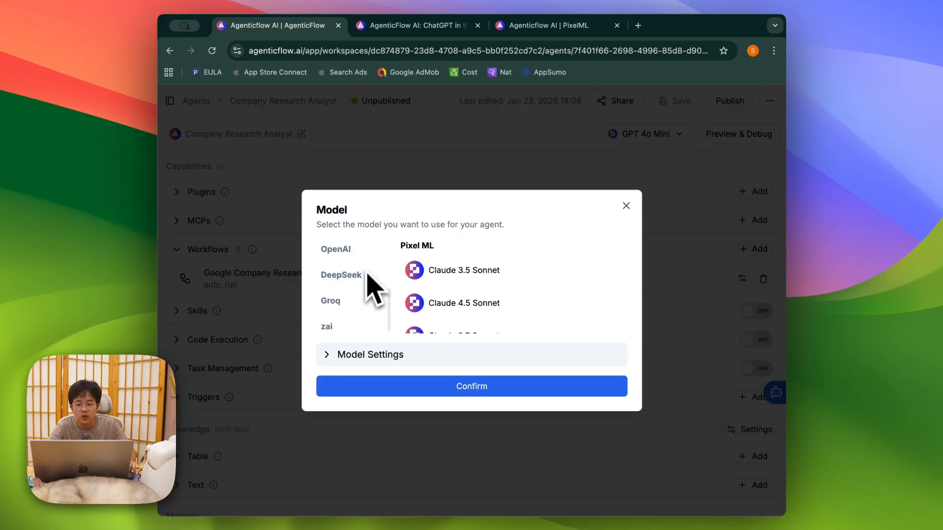
scroll(366, 292, up, 3)
scroll(357, 295, down, 3)
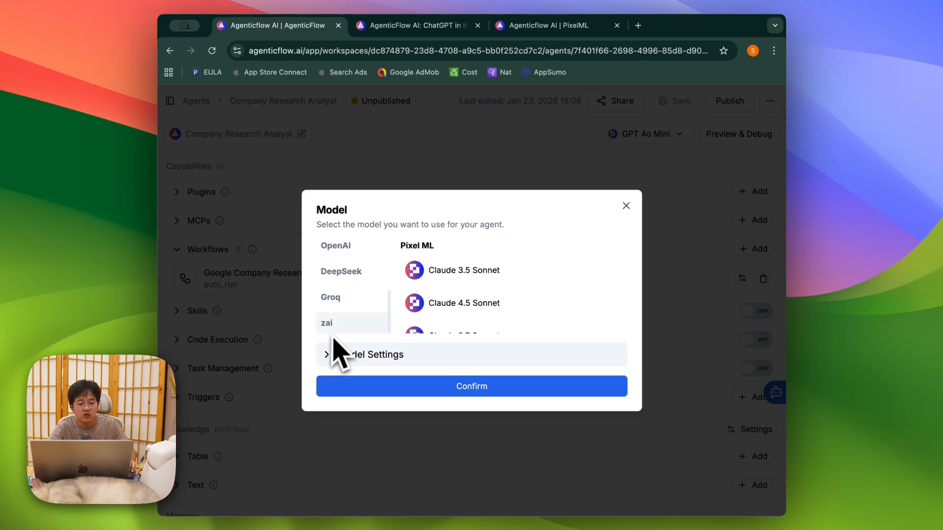
click(442, 140)
Step: Open the Edit image workflow and its OpenAI Compatible Ask LLM step
click(172, 102)
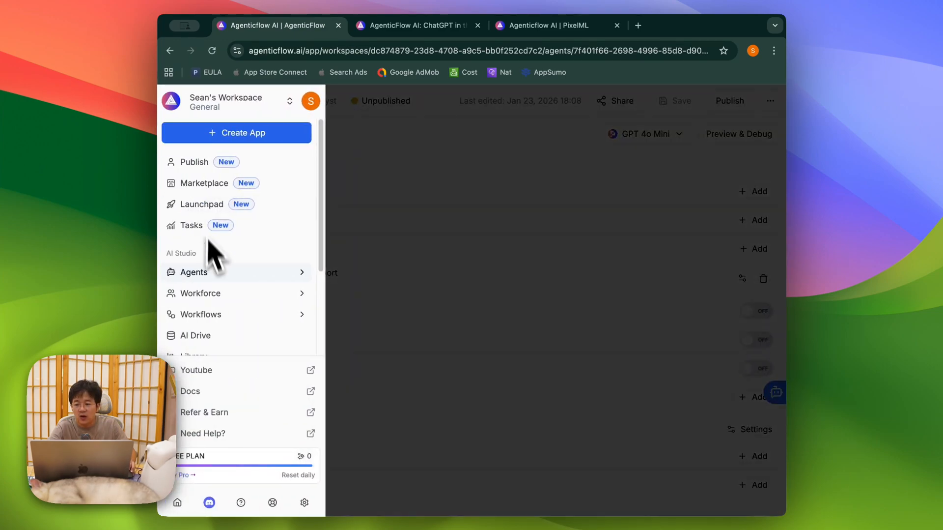
click(225, 317)
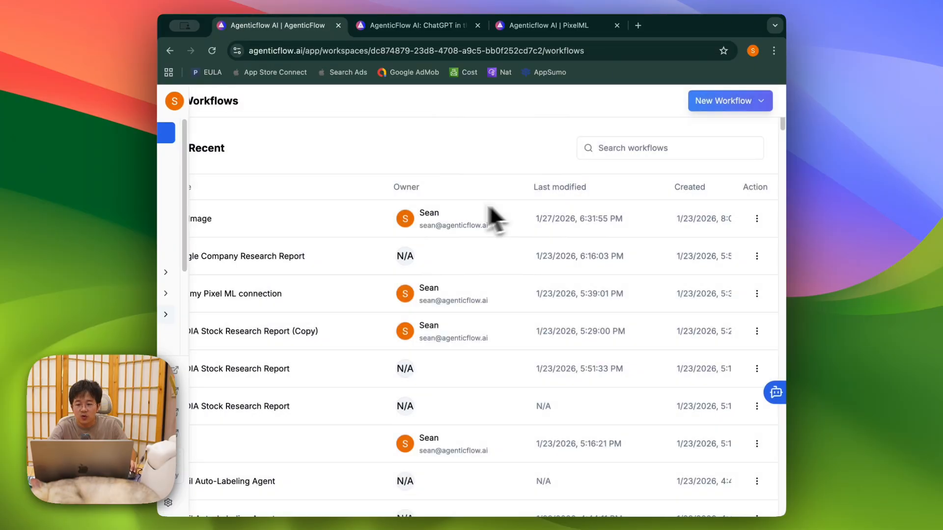
click(332, 224)
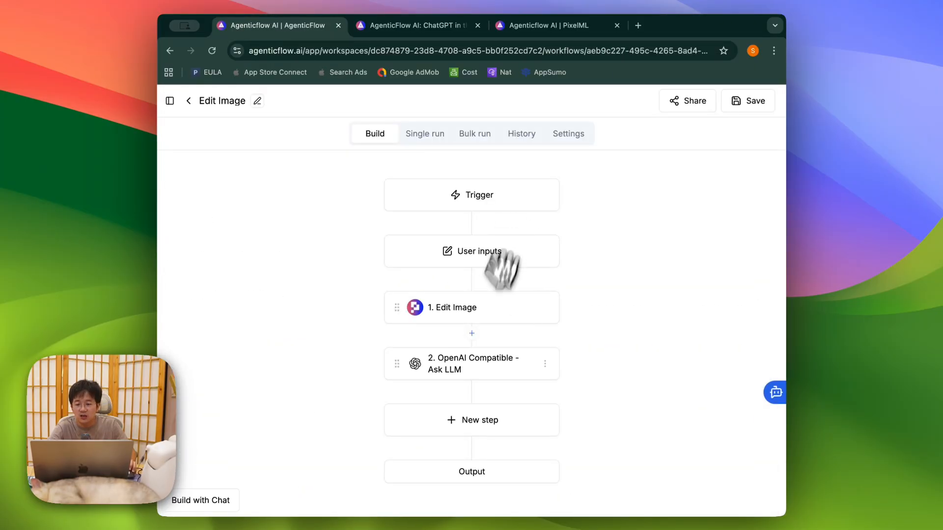
click(451, 365)
Step: Pick pixelml/gpt-5.1-codex-mini as the Ask LLM step's model
click(594, 286)
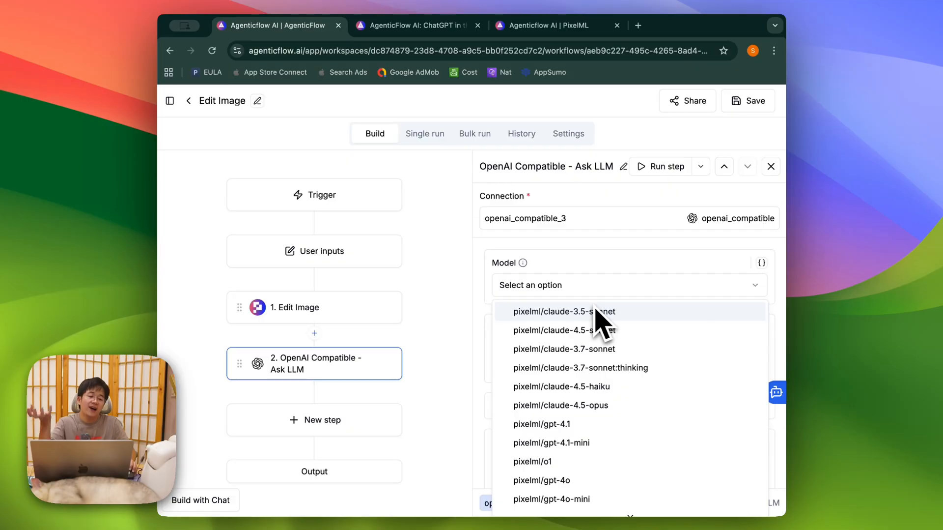
click(573, 283)
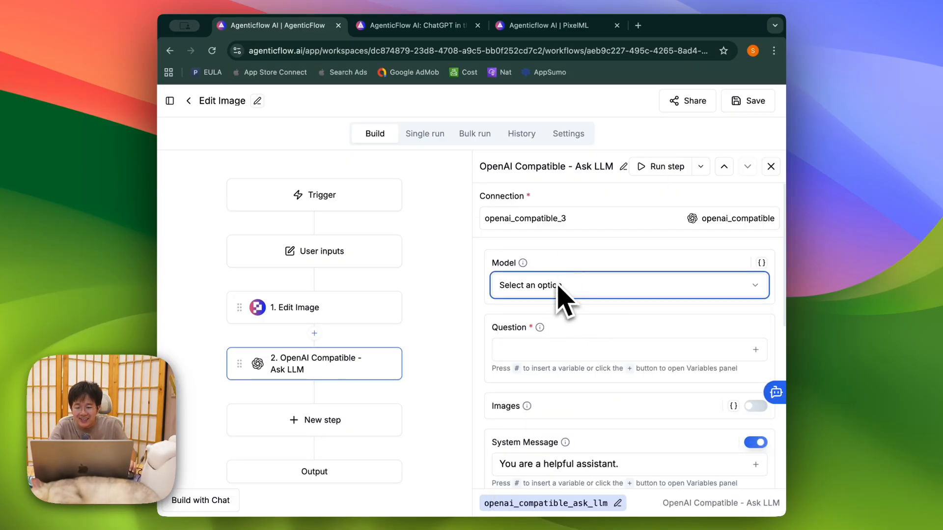
click(564, 290)
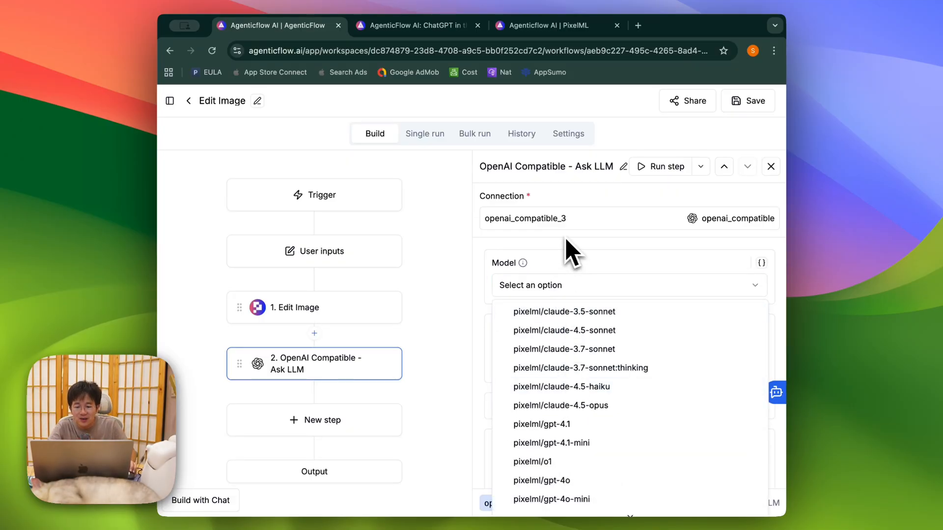
click(590, 284)
click(590, 285)
scroll(609, 417, down, 2)
scroll(612, 420, down, 5)
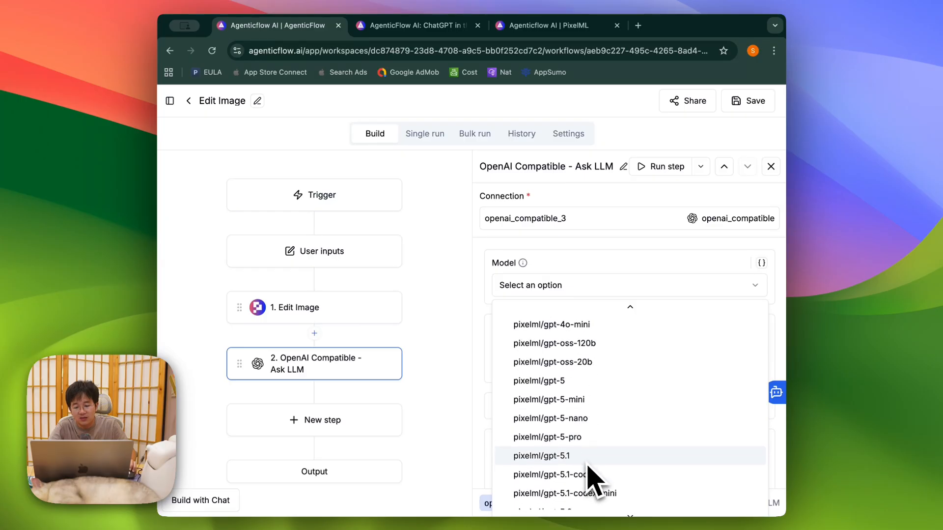
click(603, 454)
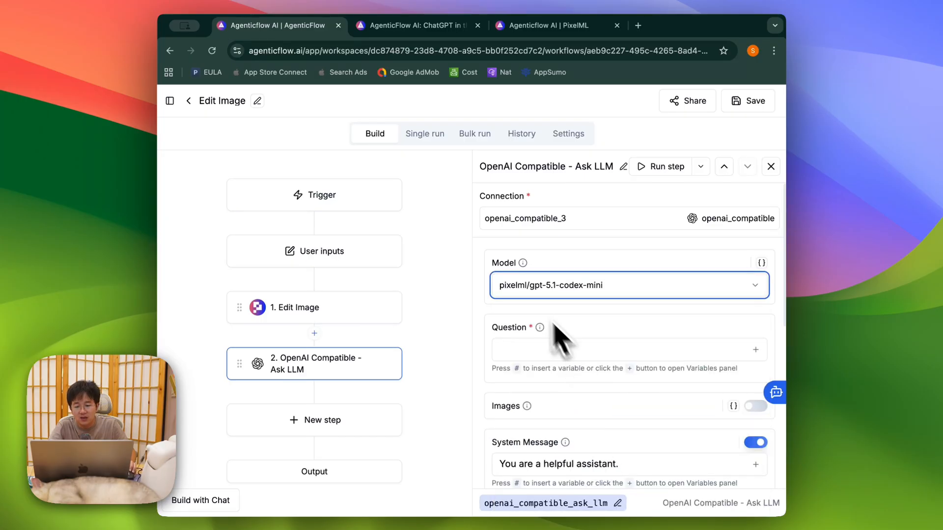
click(537, 350)
Step: Delete the Edit Image step, leaving only the Ask LLM step
click(388, 308)
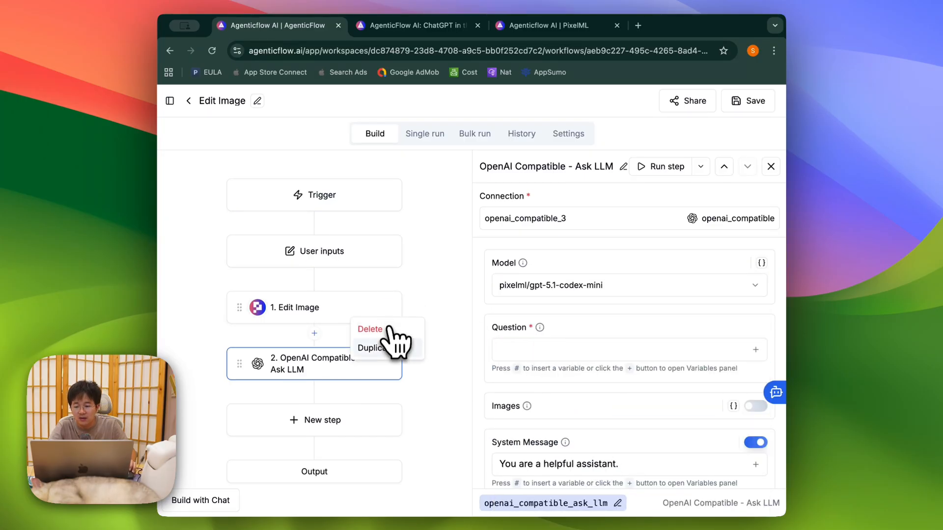
click(385, 327)
click(330, 321)
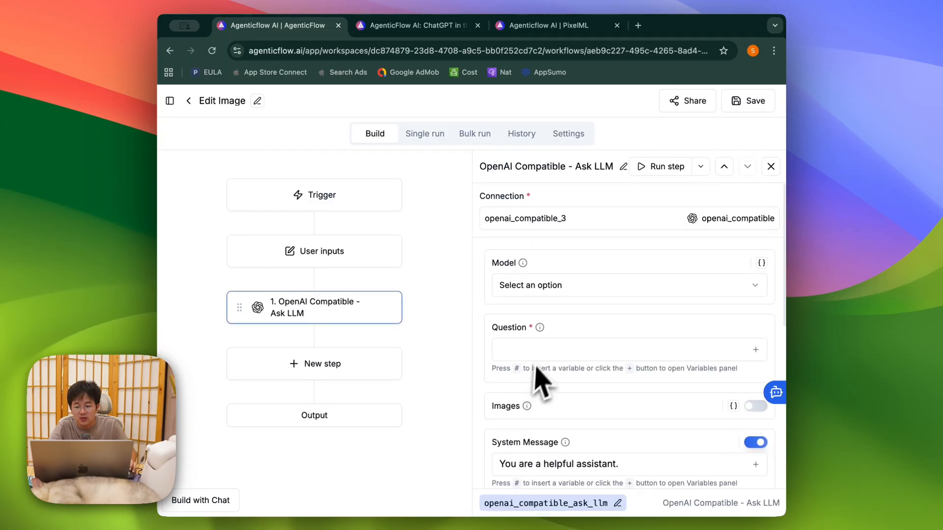
click(537, 348)
Step: Insert {{text}} into the Question, set the model to pixelml/gpt-4.1-mini, and save
click(756, 350)
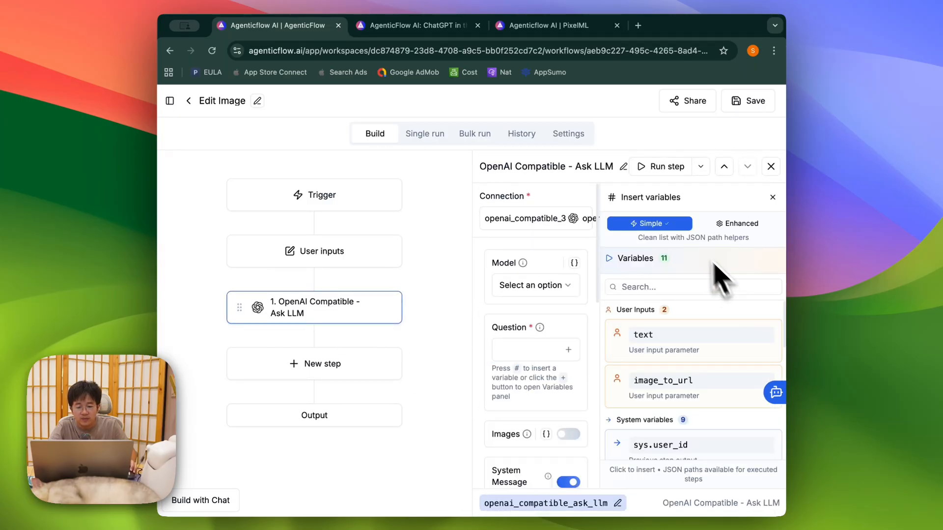
click(521, 291)
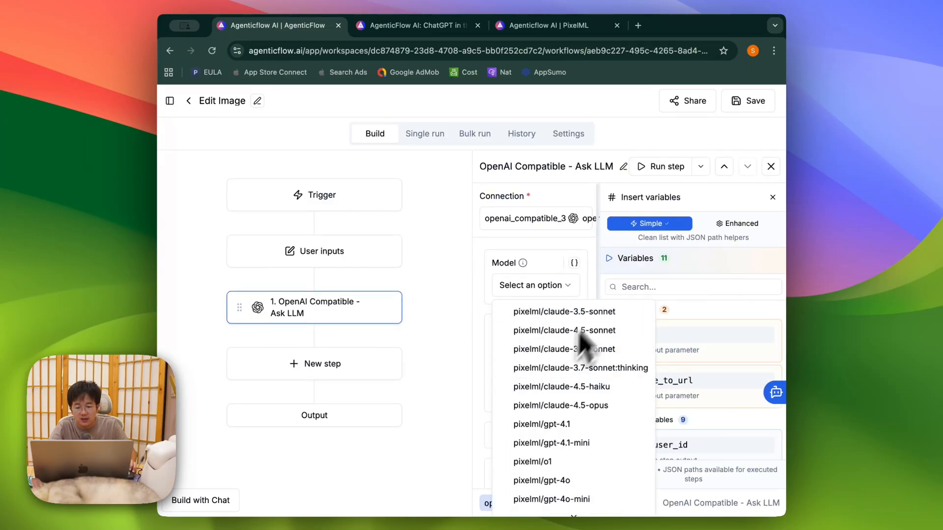
click(584, 443)
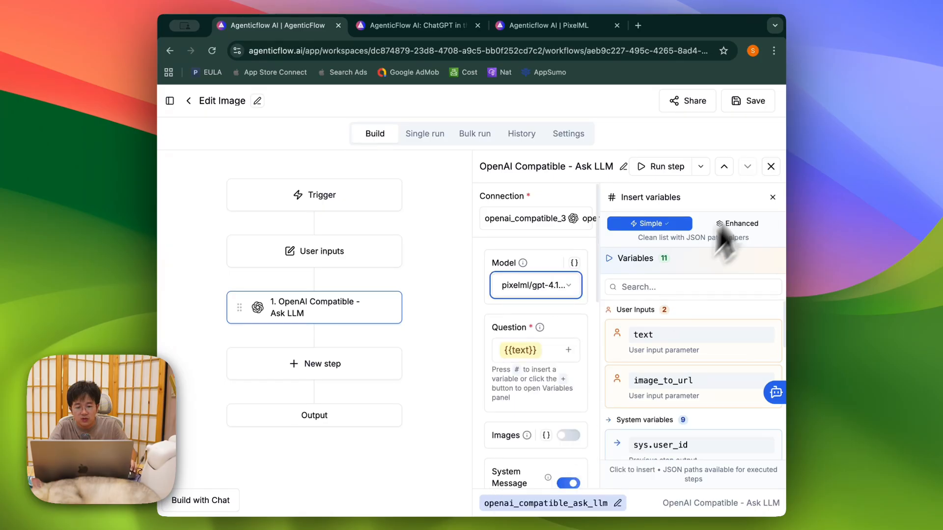
click(771, 167)
click(753, 101)
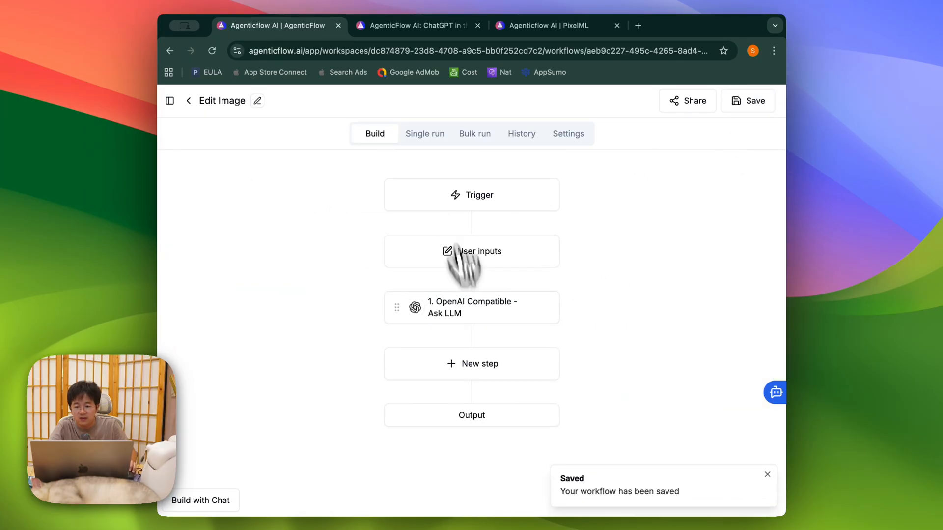
Step: Run the workflow once and review the full 6.92 s Ask LLM illustration description
click(426, 133)
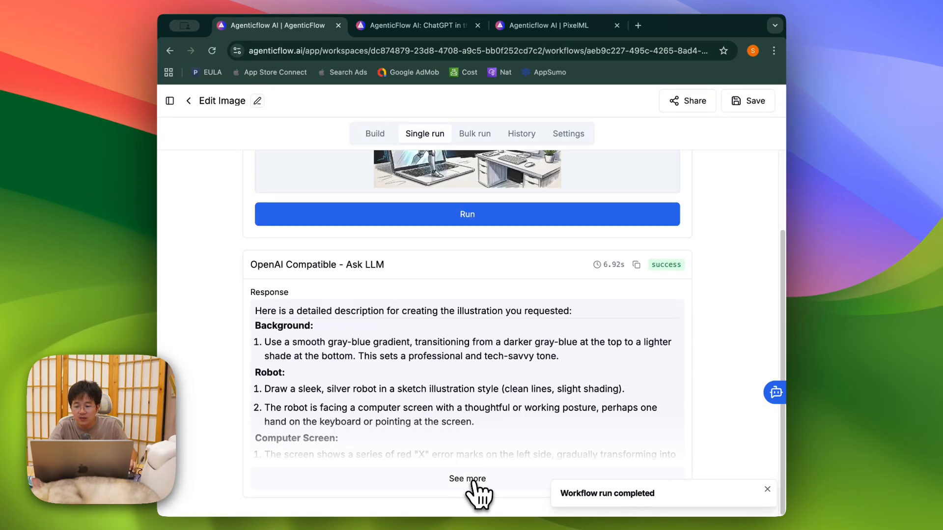
click(470, 494)
scroll(361, 285, down, 3)
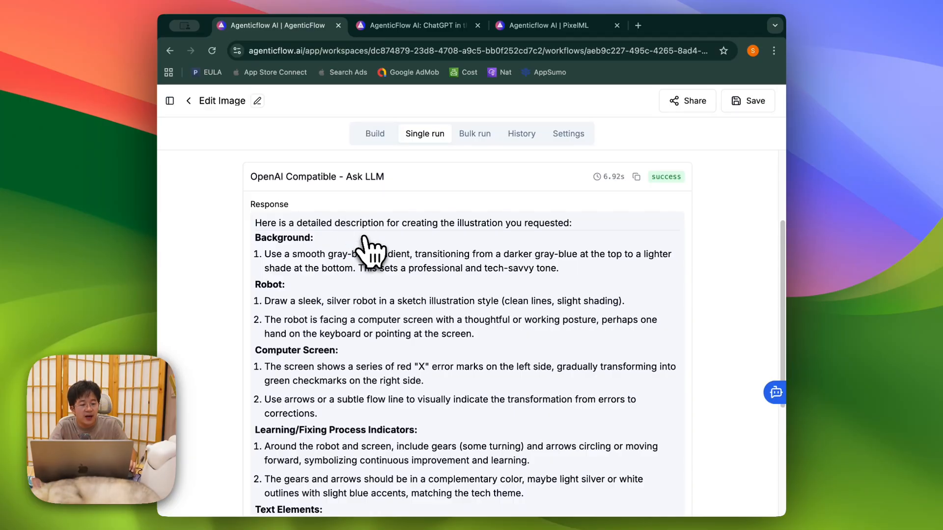
click(373, 134)
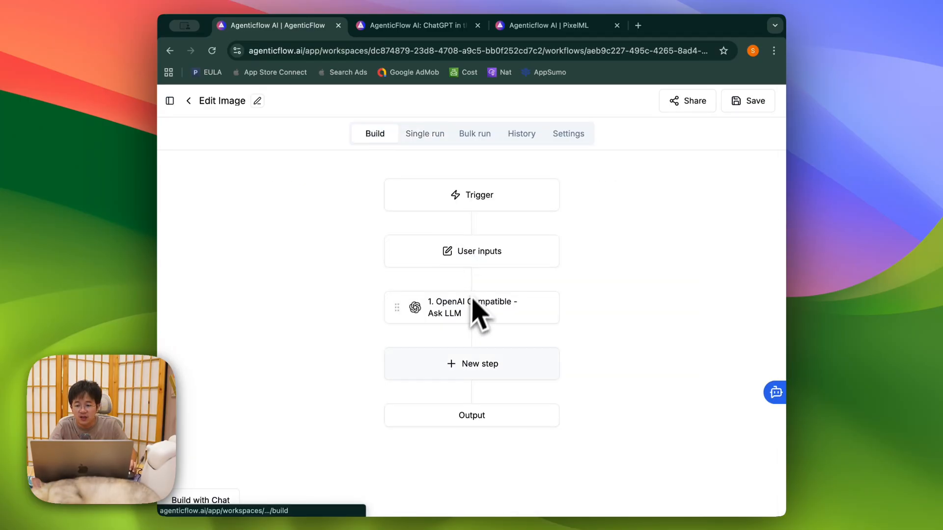
Step: Switch the Ask LLM step's connection to openai_compatible_3 (Pixel ML OpenAI) and save
click(462, 305)
click(568, 219)
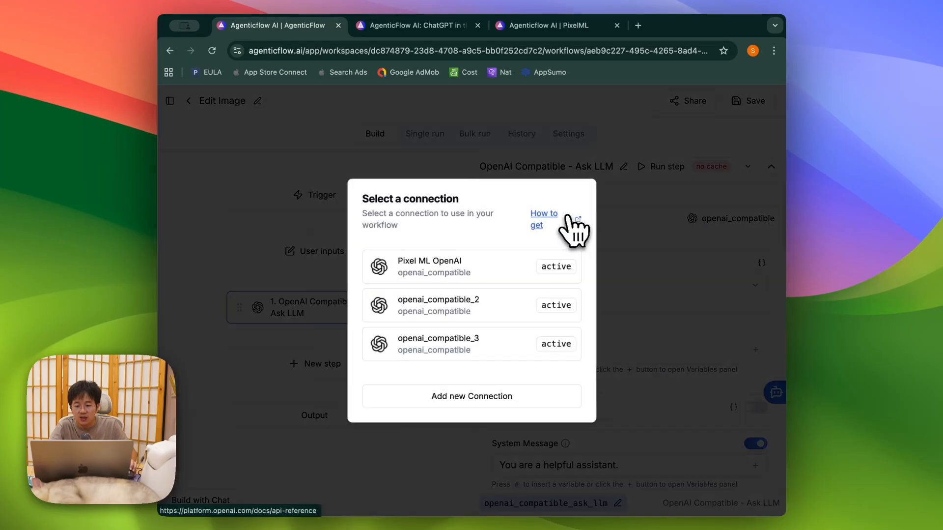
click(479, 275)
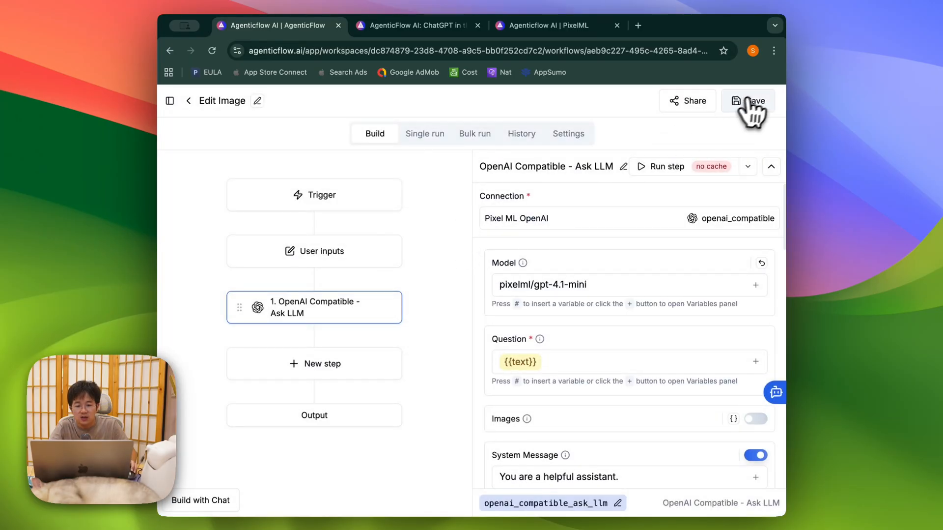
click(749, 100)
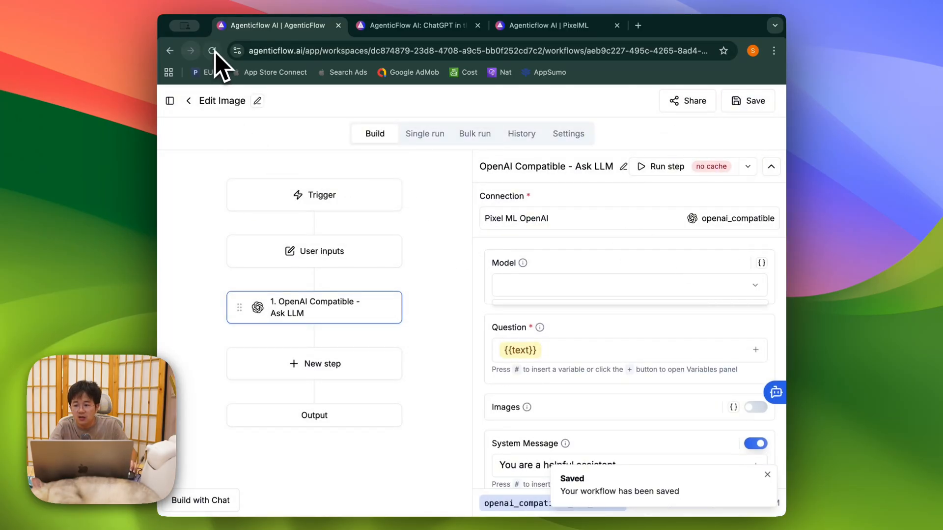
click(573, 225)
click(484, 341)
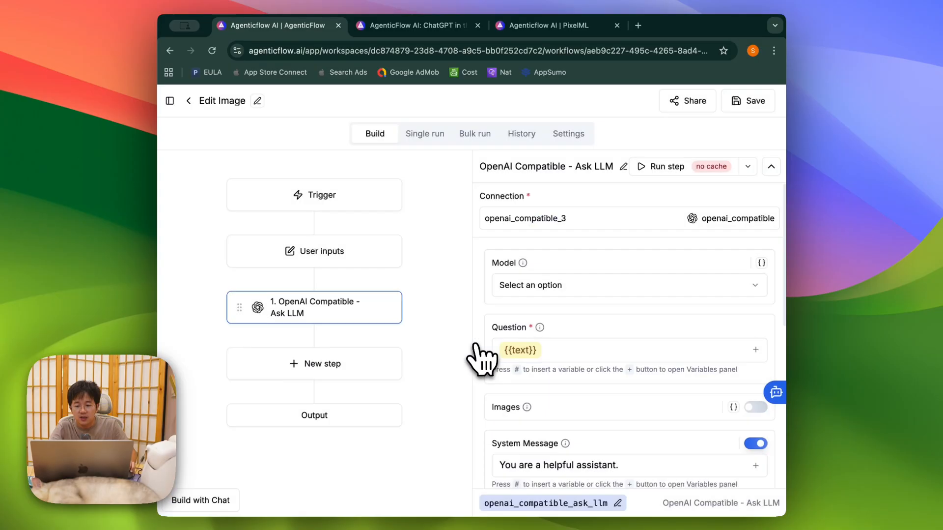
click(743, 287)
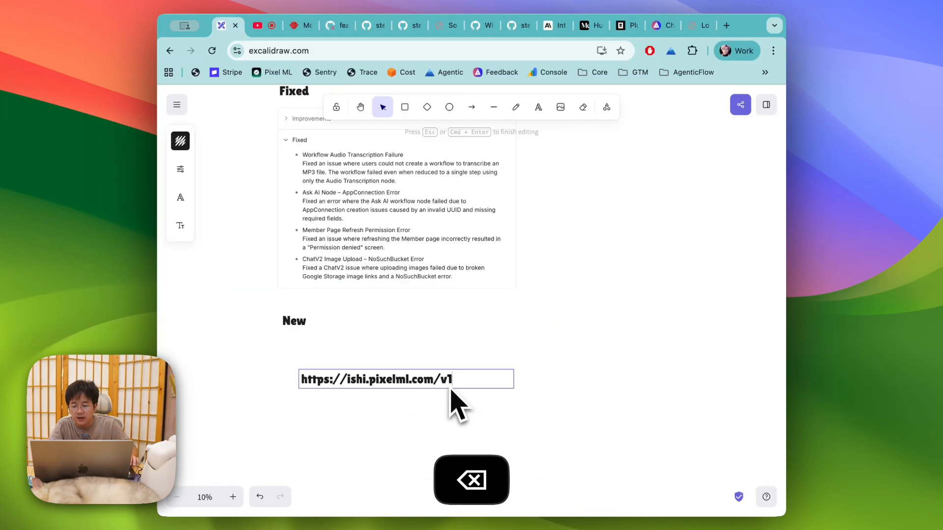
key(Escape)
click(408, 379)
key(super+v)
click(357, 380)
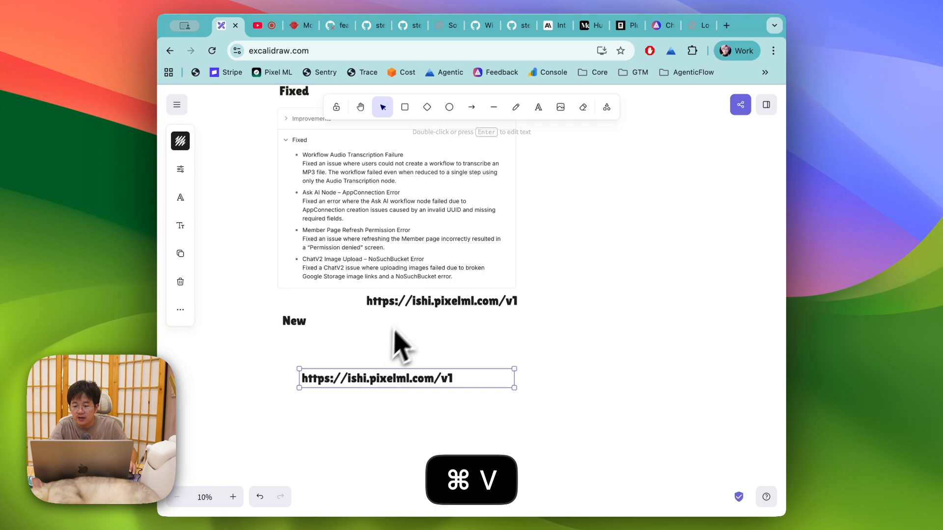
drag(399, 304, 382, 423)
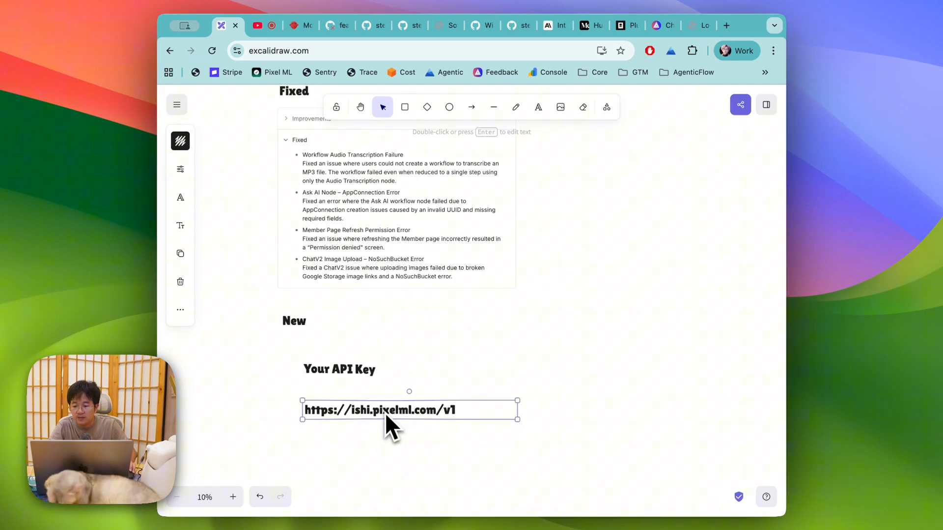
drag(385, 412, 385, 403)
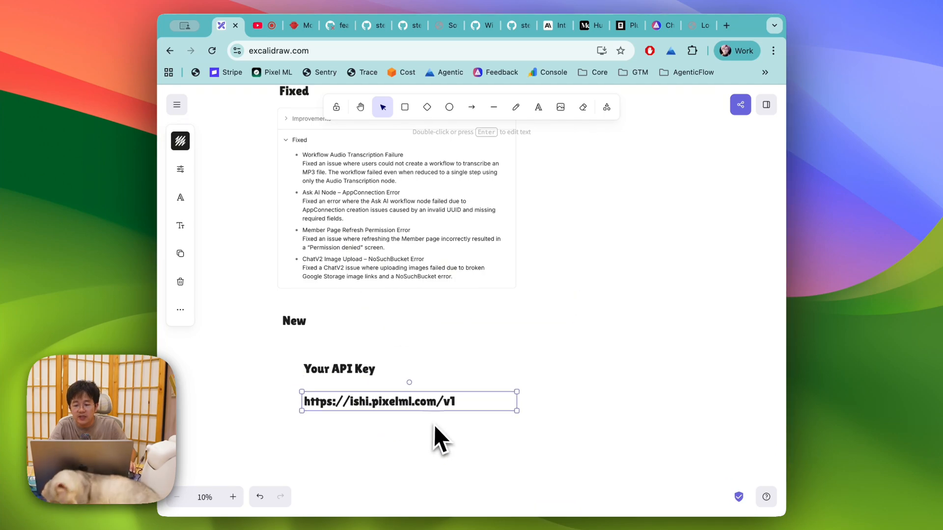
click(436, 440)
Step: Check the 'Your API Key' label sits above the URL, then return to the browser
click(358, 368)
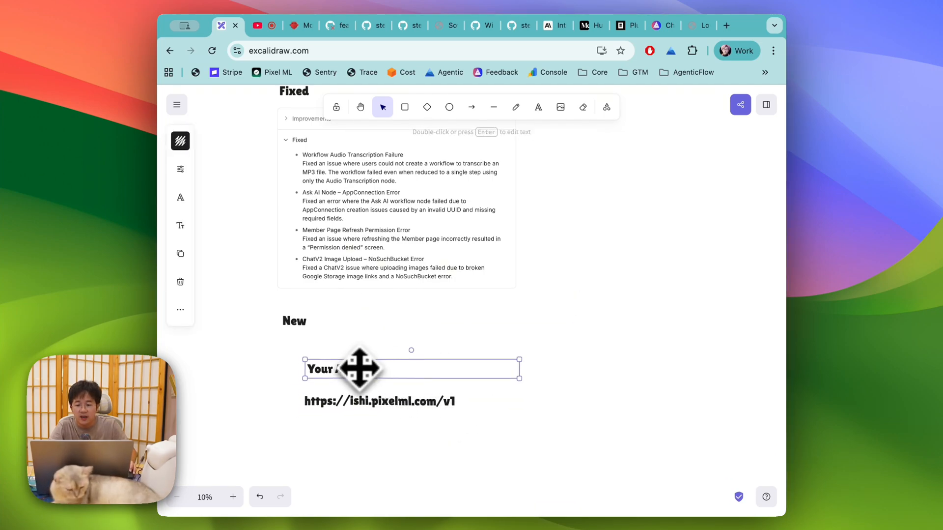
click(359, 410)
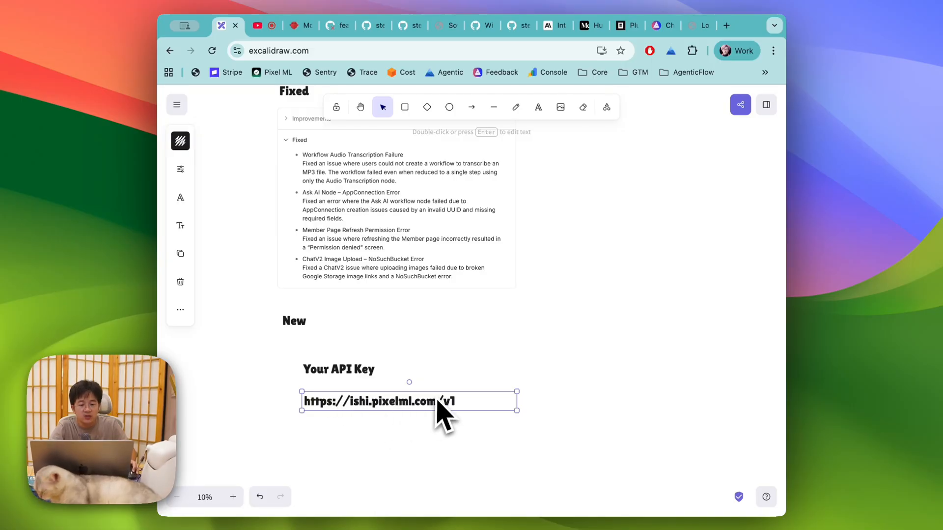
click(355, 376)
click(465, 356)
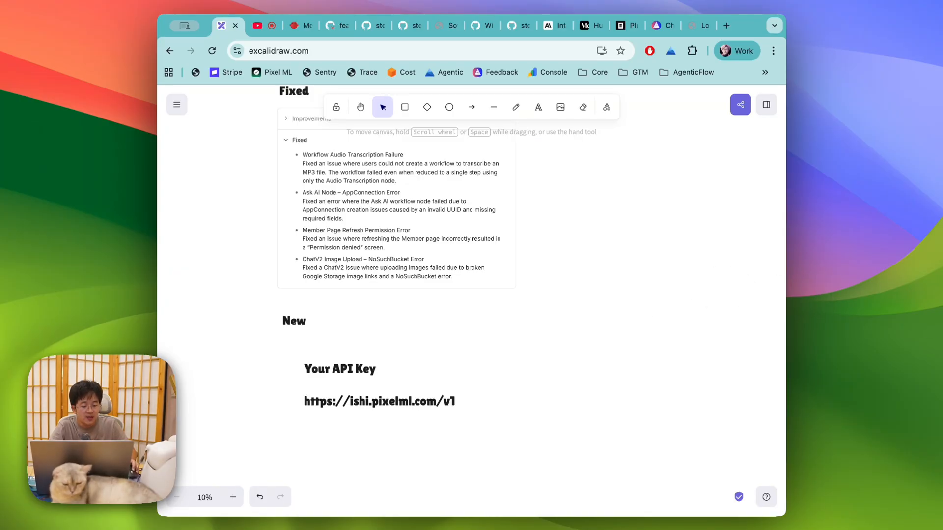
key(super+Tab)
key(super+Tab)
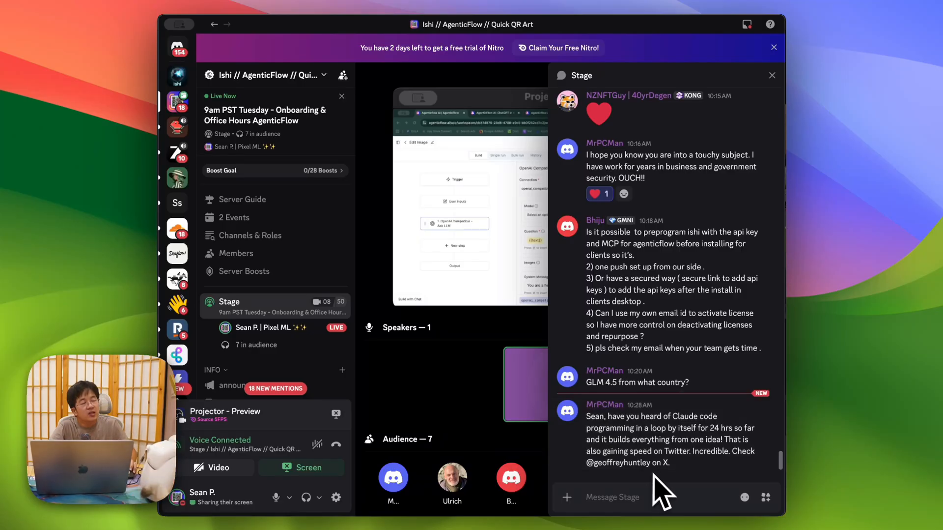
key(super+Tab)
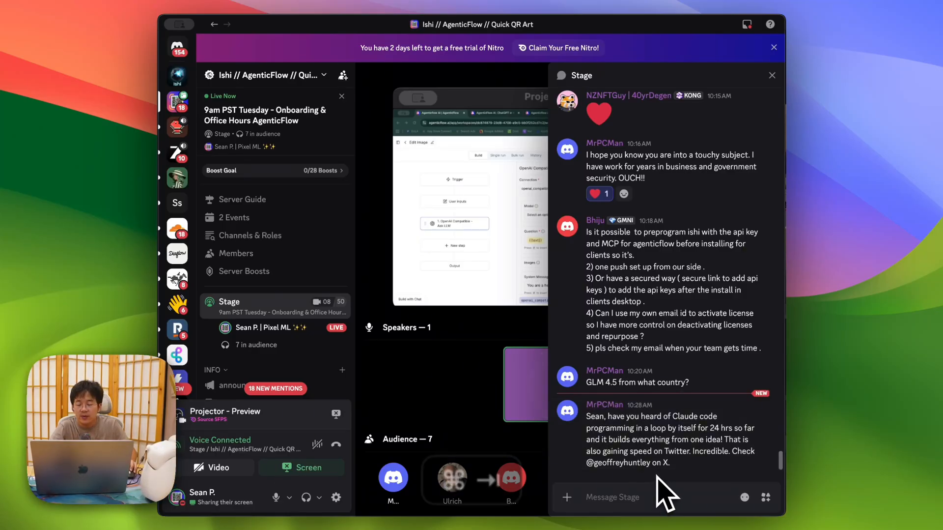
key(super+Tab)
Step: In a new tab, search Google for 'ralph wiggum claude code'
key(super+t)
text(ralph wi)
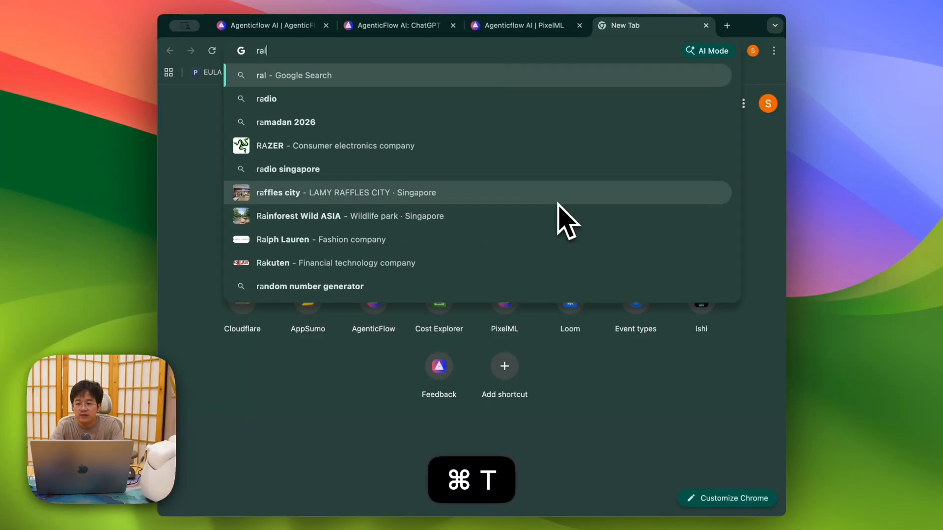
key(BackSpace)
key(BackSpace)
text(ggung claude code)
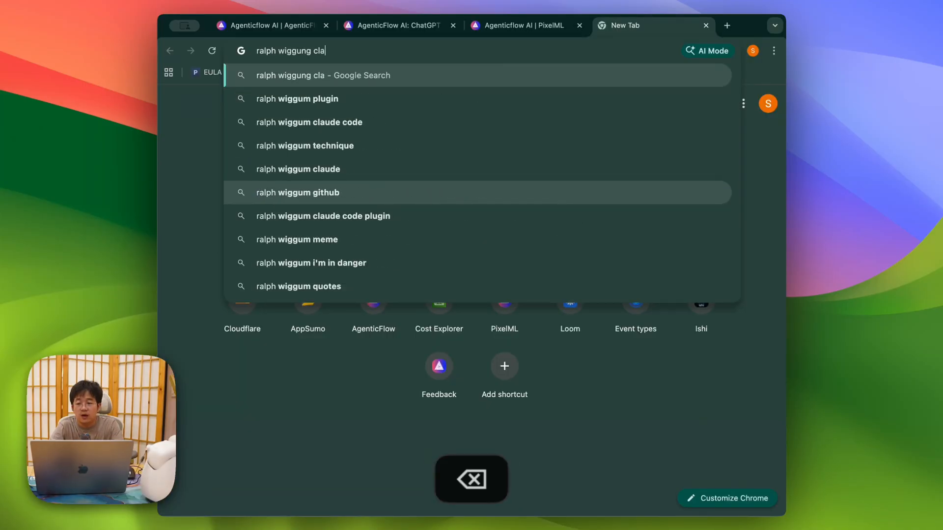
key(Return)
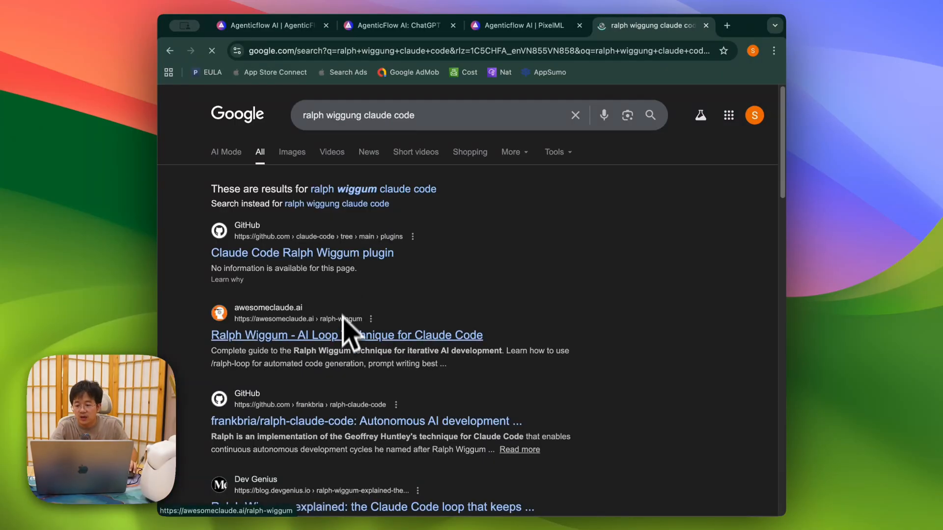
Step: Add 'snarktank' to the query and open the snarktank/ralph GitHub repository
click(426, 115)
text(s)
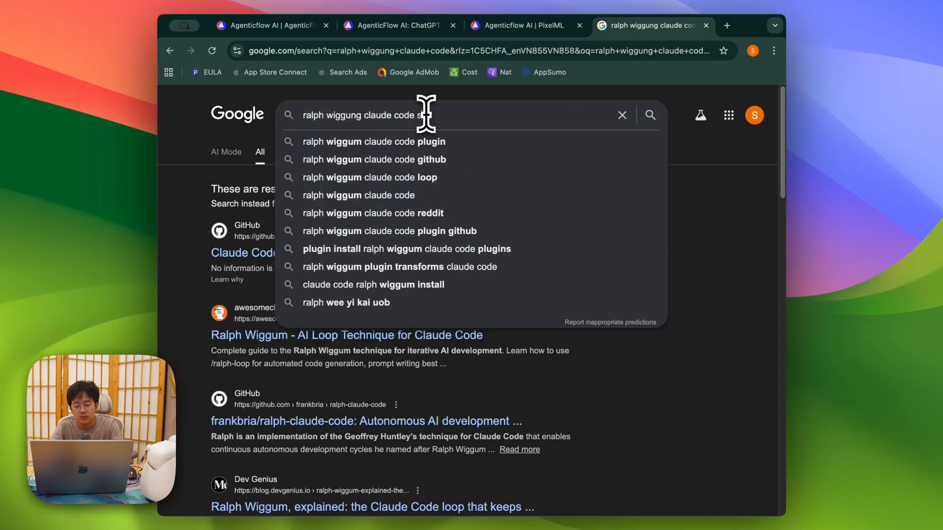
text(narktank)
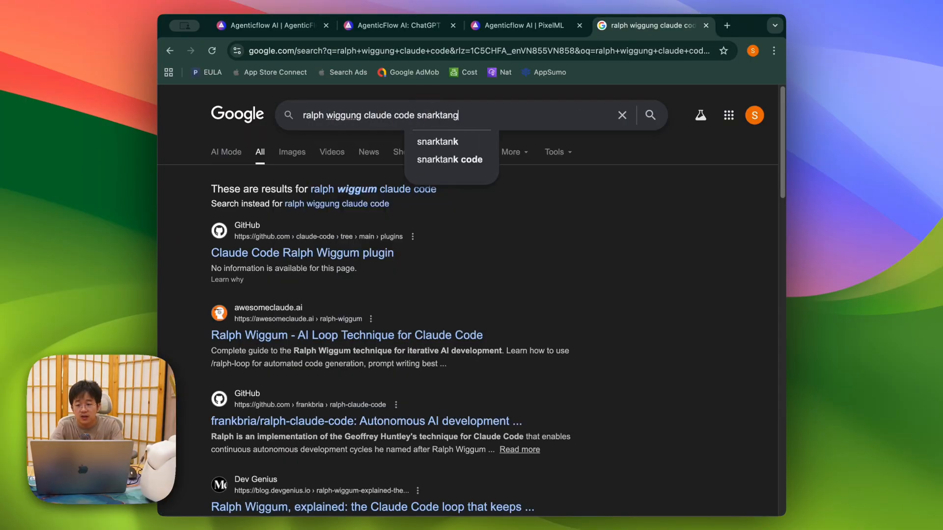
key(Return)
click(320, 252)
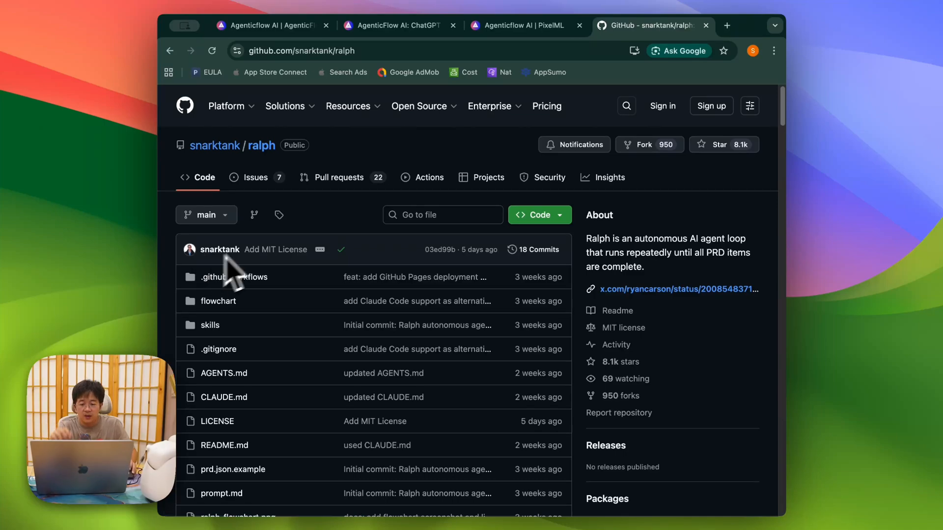
scroll(587, 339, down, 5)
scroll(595, 352, up, 3)
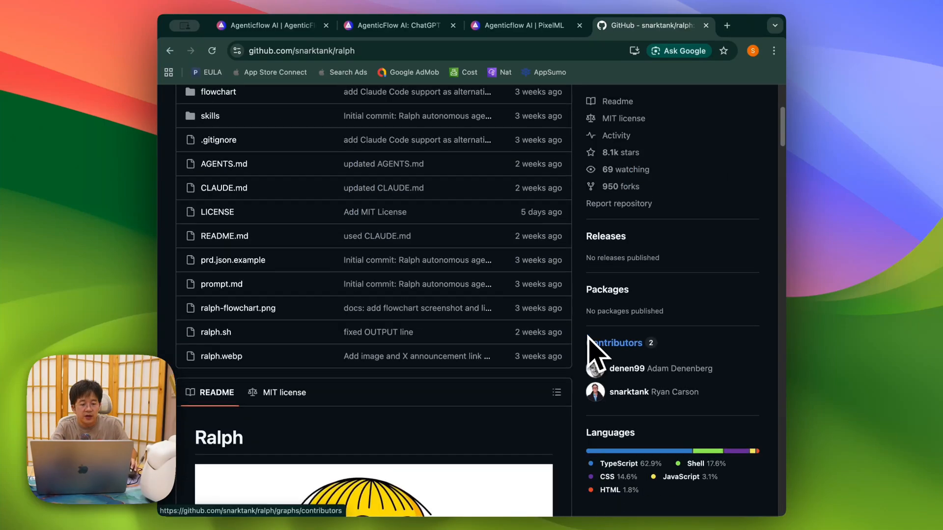
scroll(591, 335, up, 3)
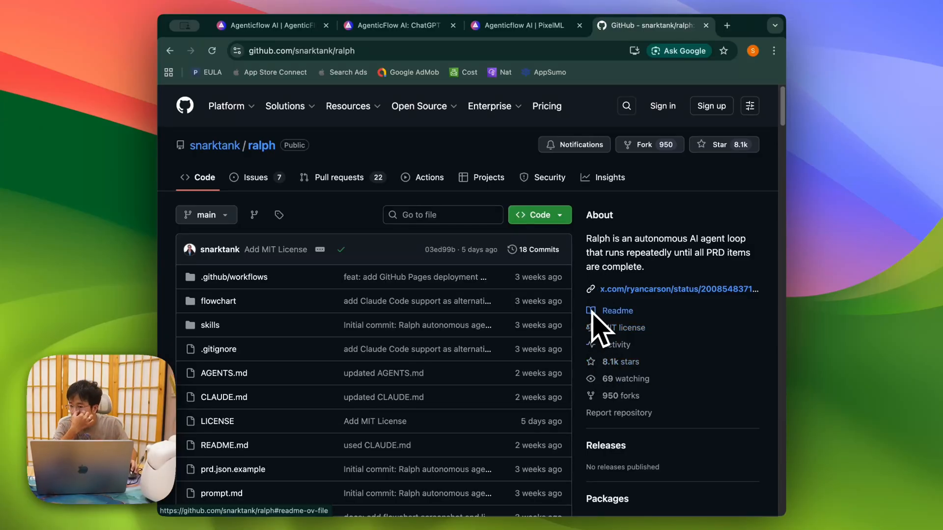
scroll(594, 310, down, 1)
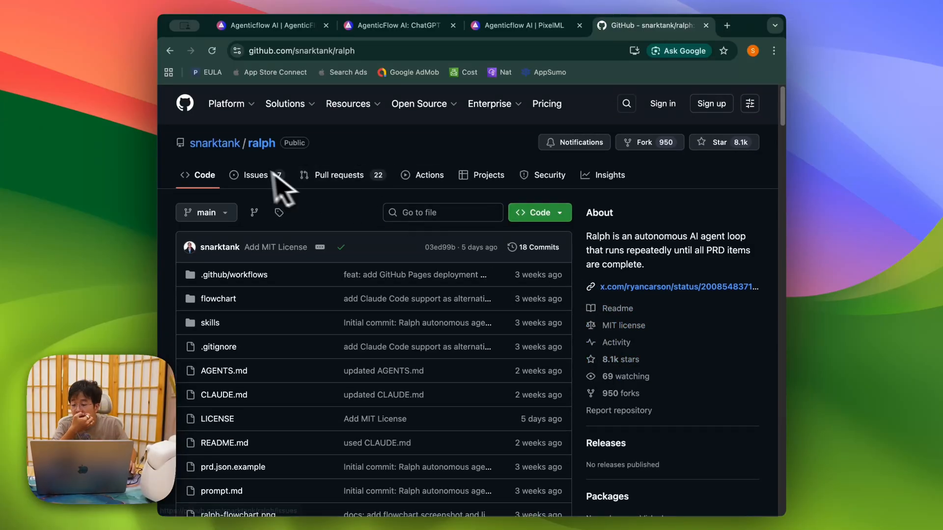
scroll(564, 347, down, 20)
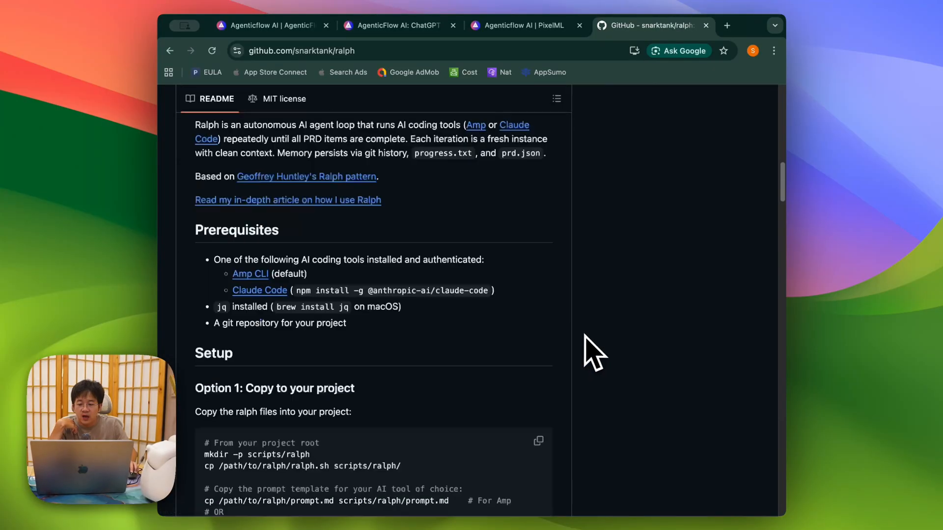
scroll(590, 351, up, 6)
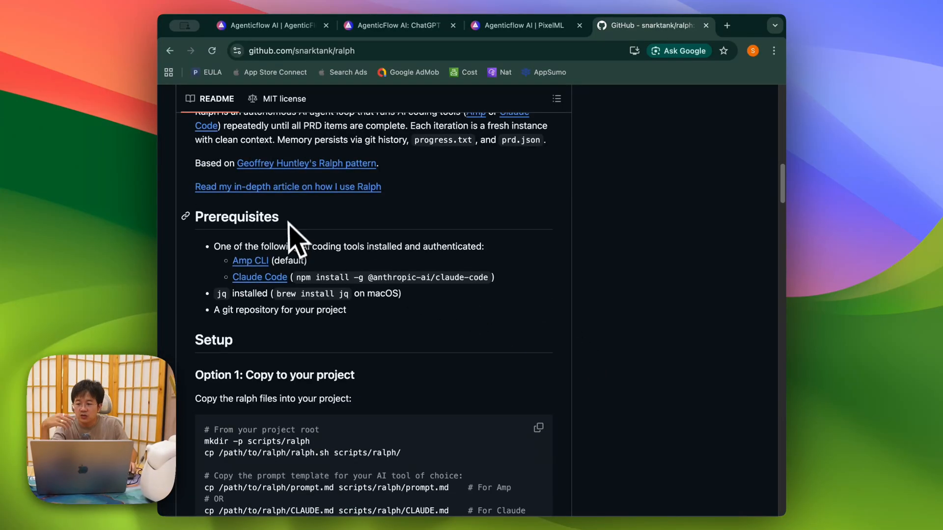
scroll(302, 229, up, 2)
scroll(432, 294, down, 15)
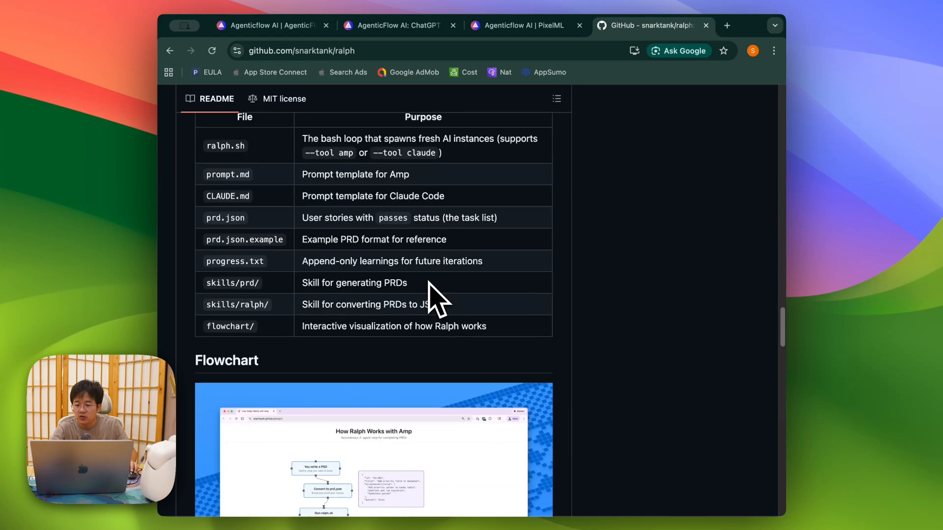
scroll(417, 294, up, 4)
Step: Open the README's interactive flowchart and step it through to Step 10, the 'Done!' node
click(253, 412)
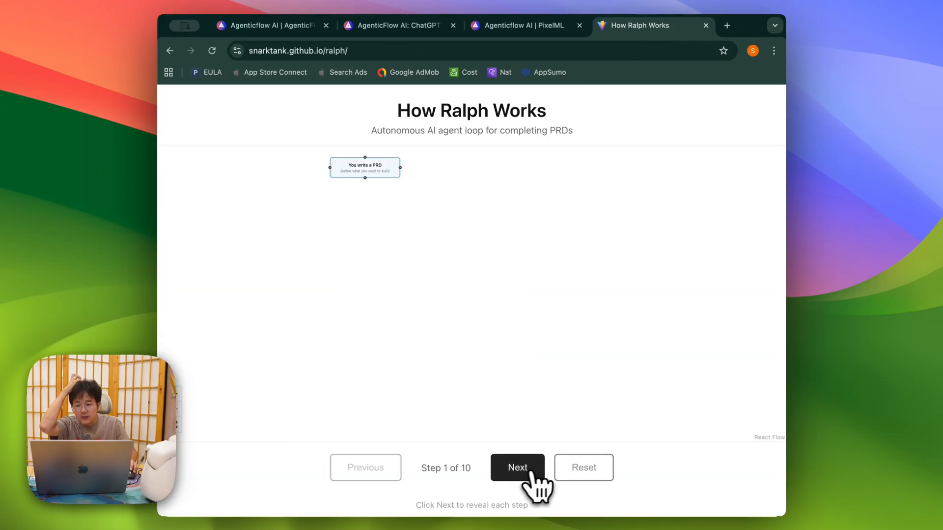
click(519, 469)
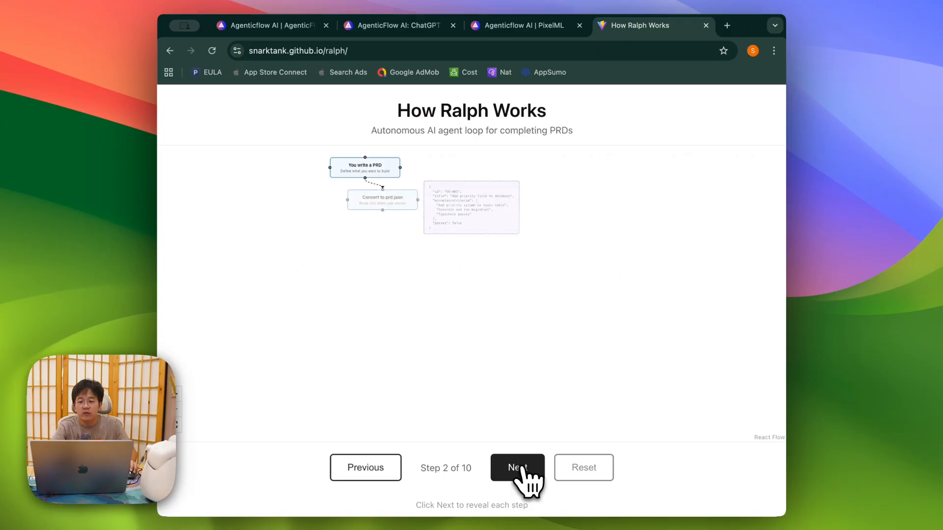
click(521, 469)
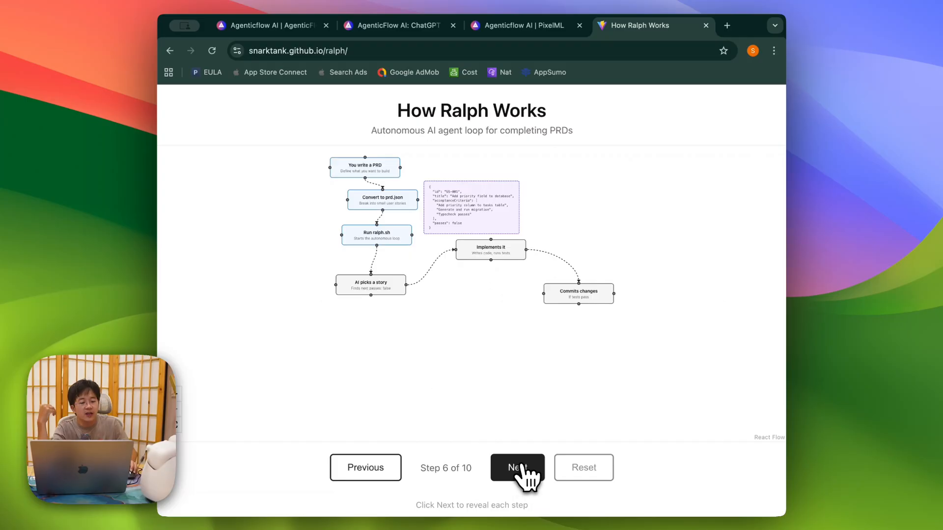
click(521, 469)
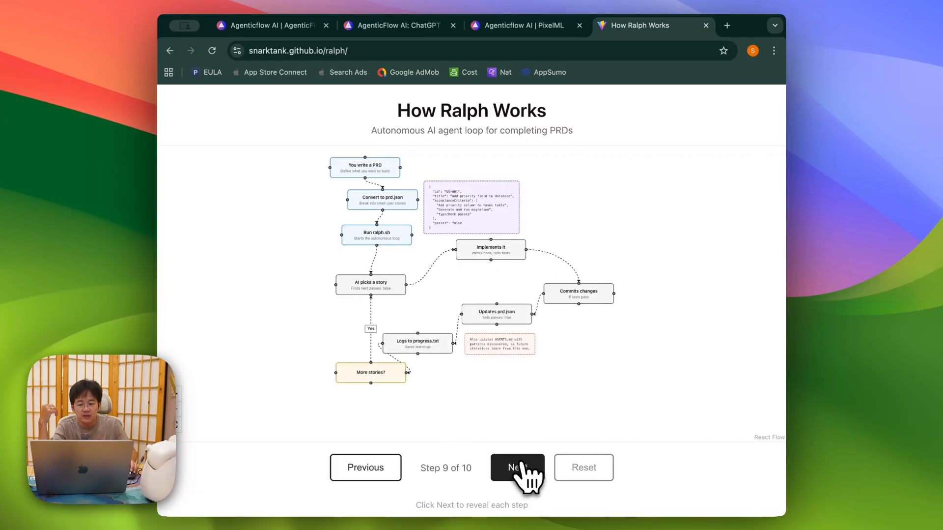
click(523, 469)
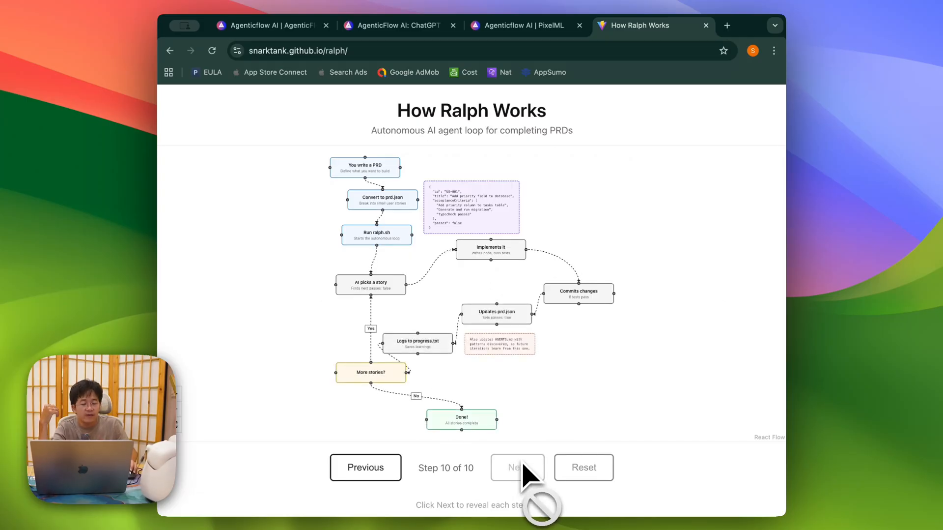
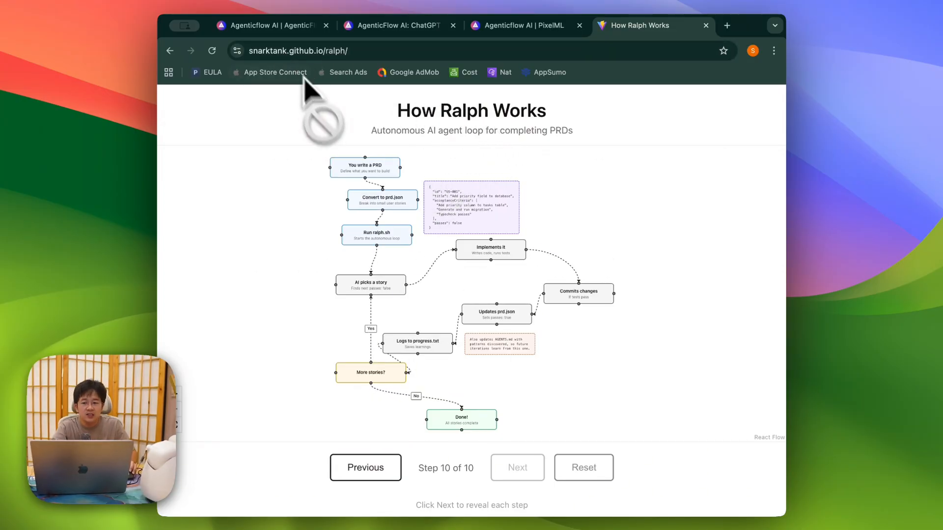
Step: Switch back to the AgenticFlow tab showing the Edit Image workflow editor
click(282, 27)
key(super+Tab)
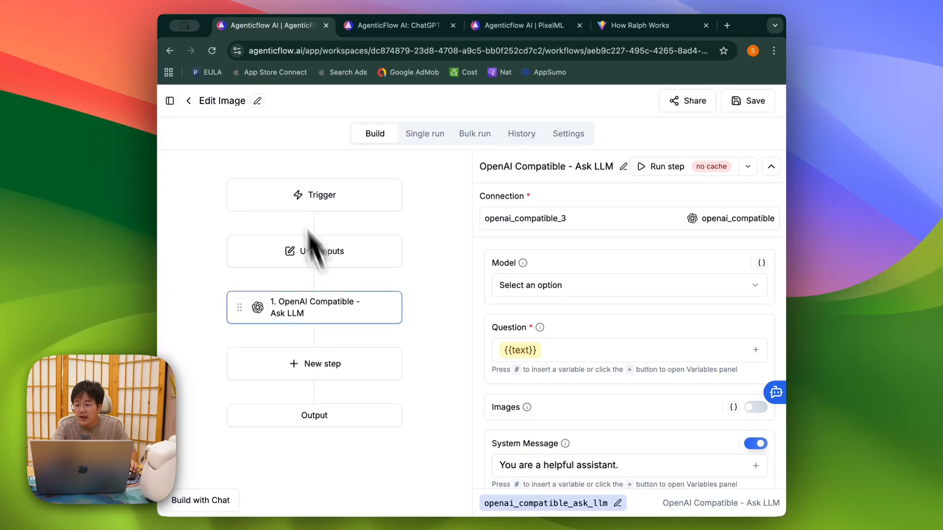
Step: Review the User inputs' Workflow variables section, then begin a new step after Ask LLM
click(170, 101)
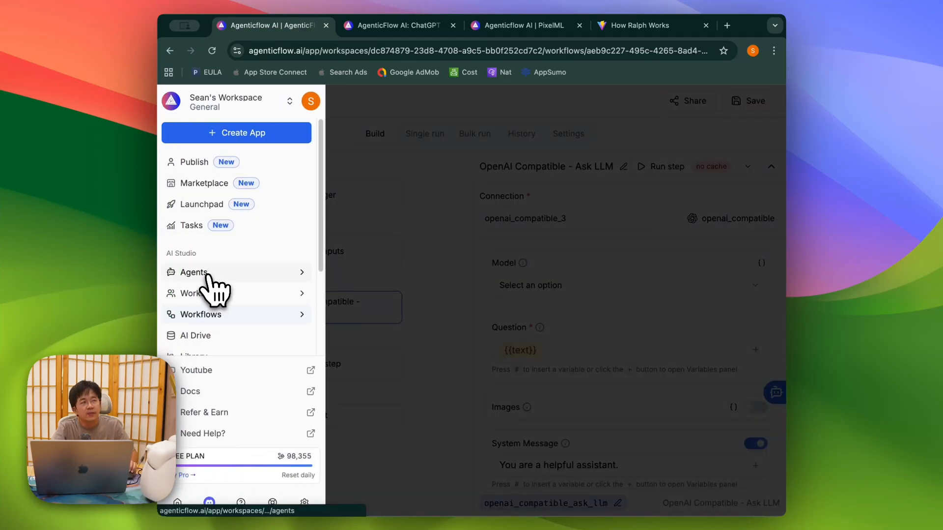
click(423, 290)
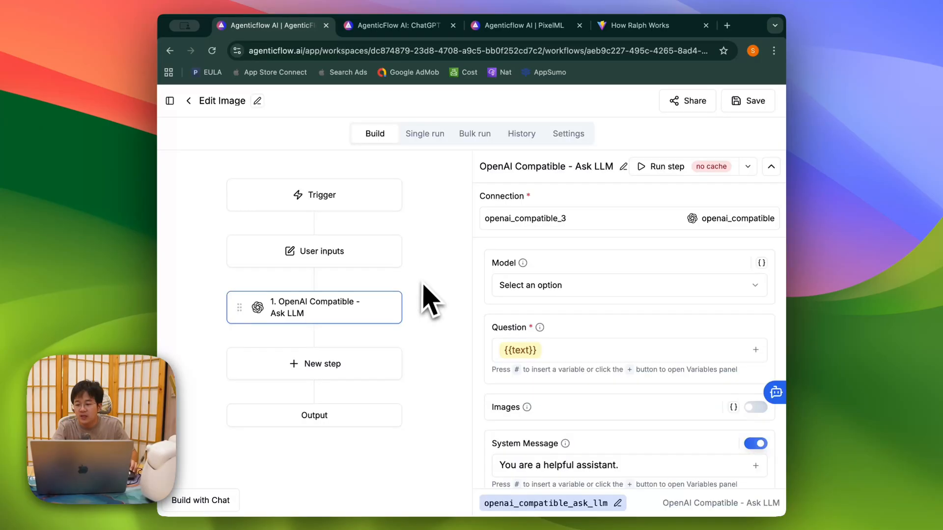
click(322, 256)
scroll(511, 343, down, 5)
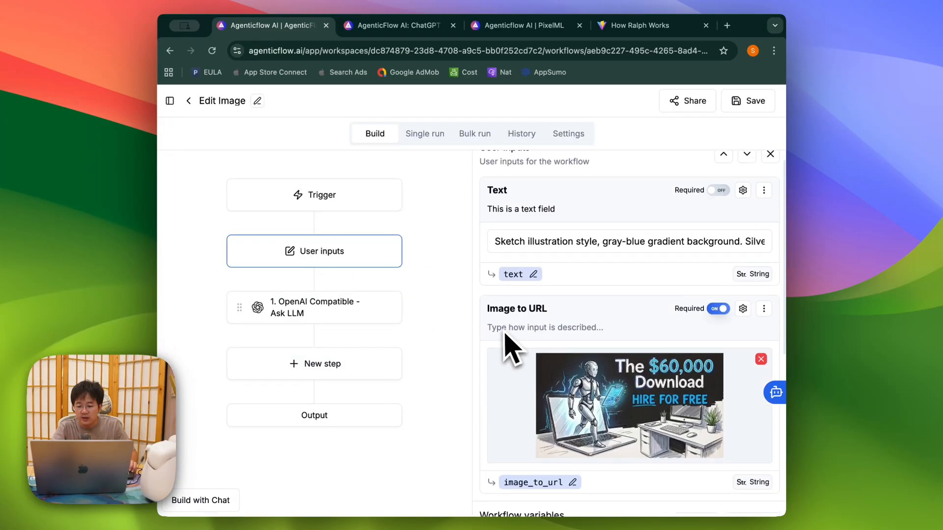
scroll(550, 424, down, 2)
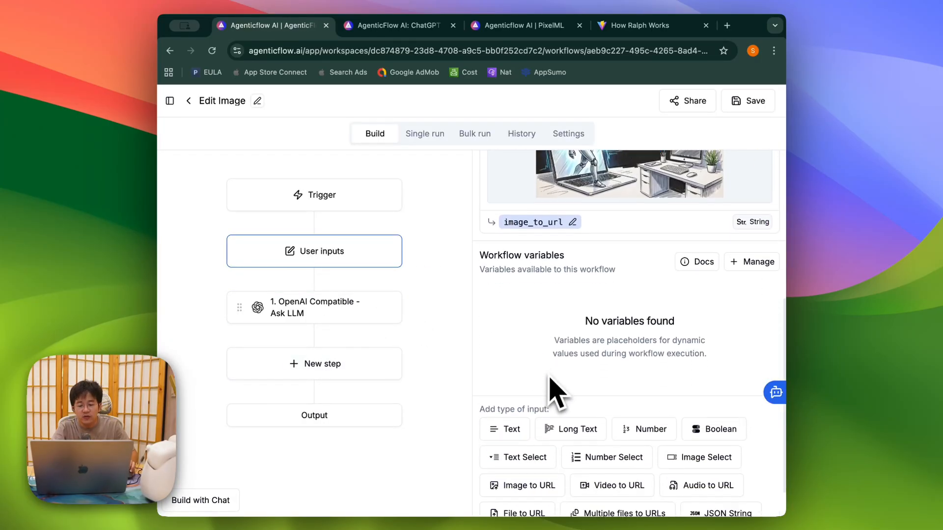
drag(480, 254, 569, 259)
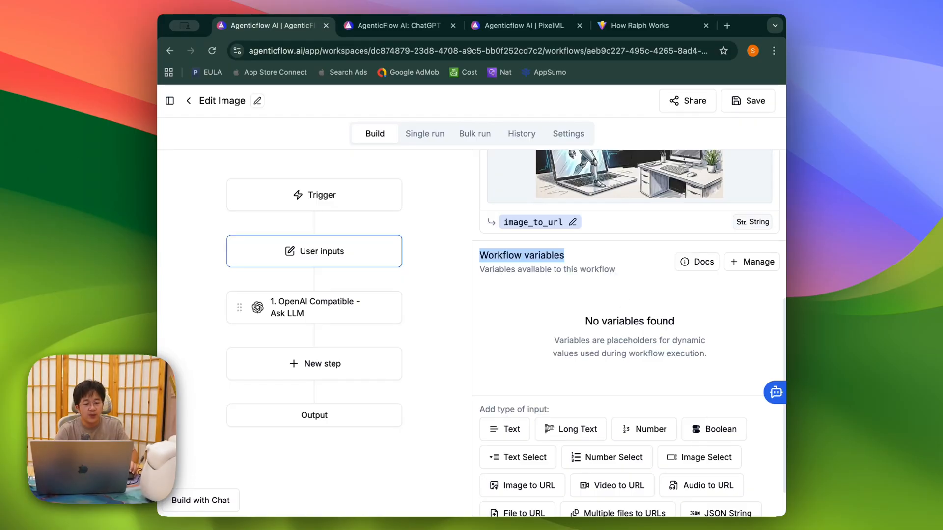
click(338, 374)
Step: Search the step picker for 'API' and add API Call as step 2
text(API)
scroll(562, 332, down, 3)
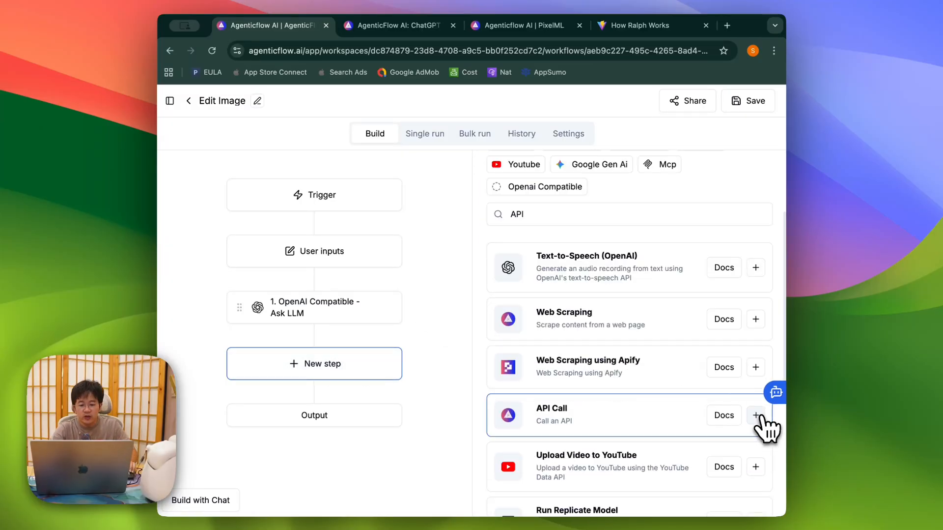
click(756, 415)
Step: Set the API Call Headers as text to 'Bearer xxxxxx', then reselect User inputs
click(317, 366)
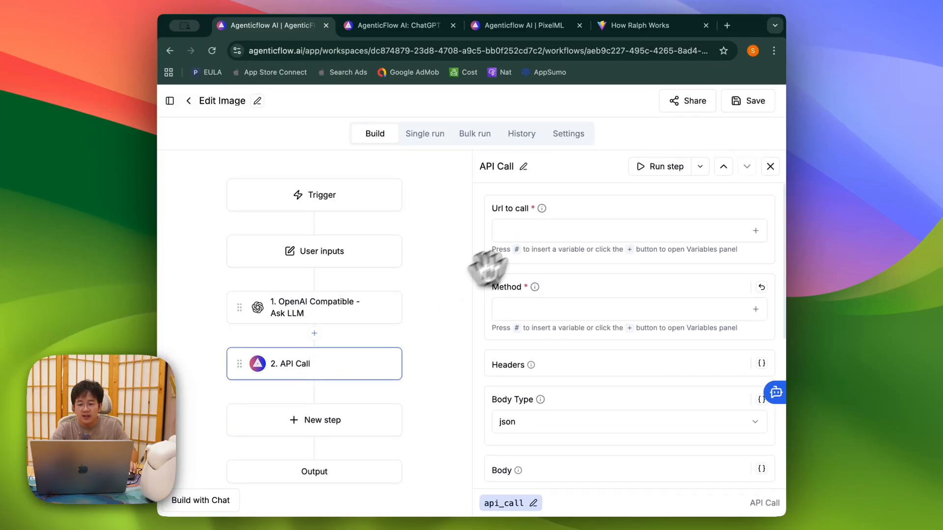
click(762, 364)
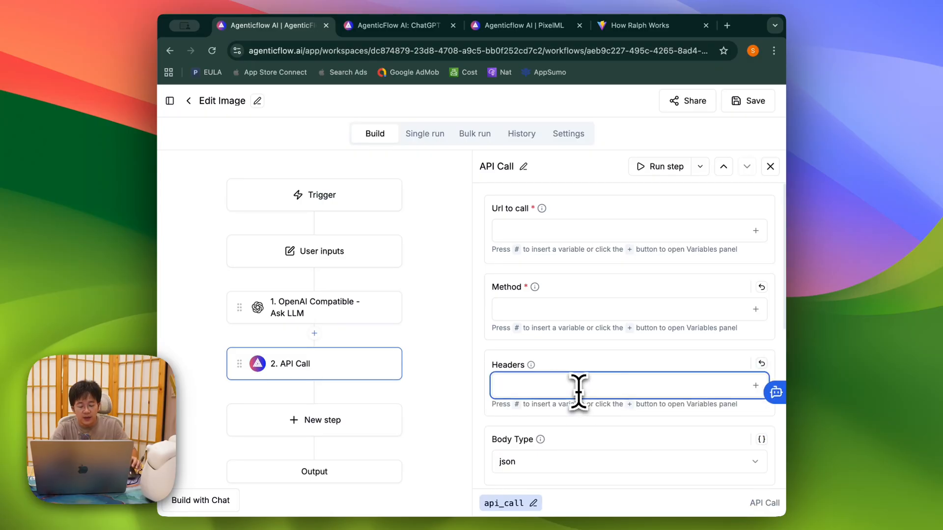
text(Bearer )
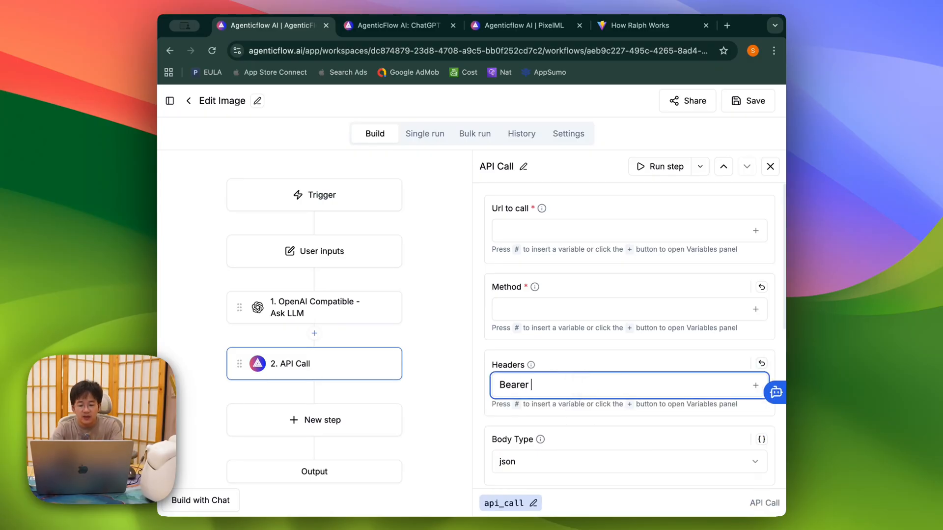
text(xxxxxx)
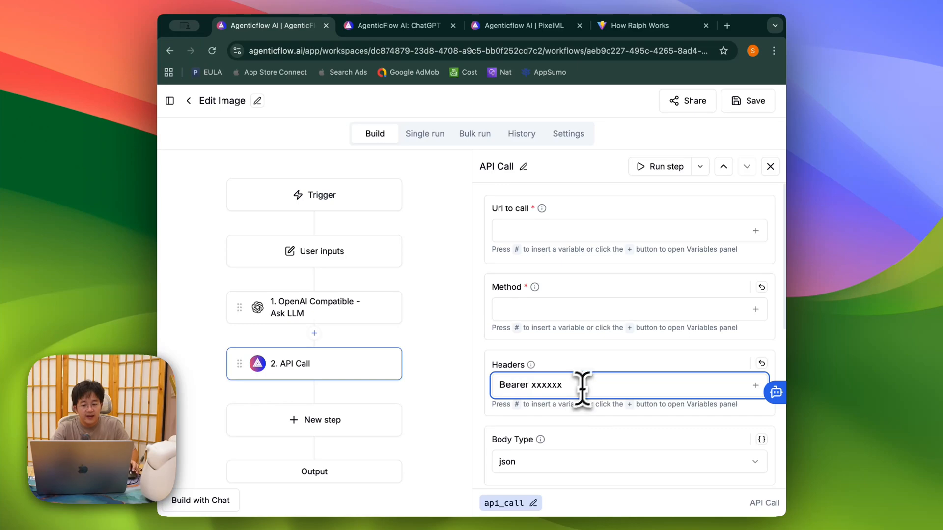
double_click(534, 384)
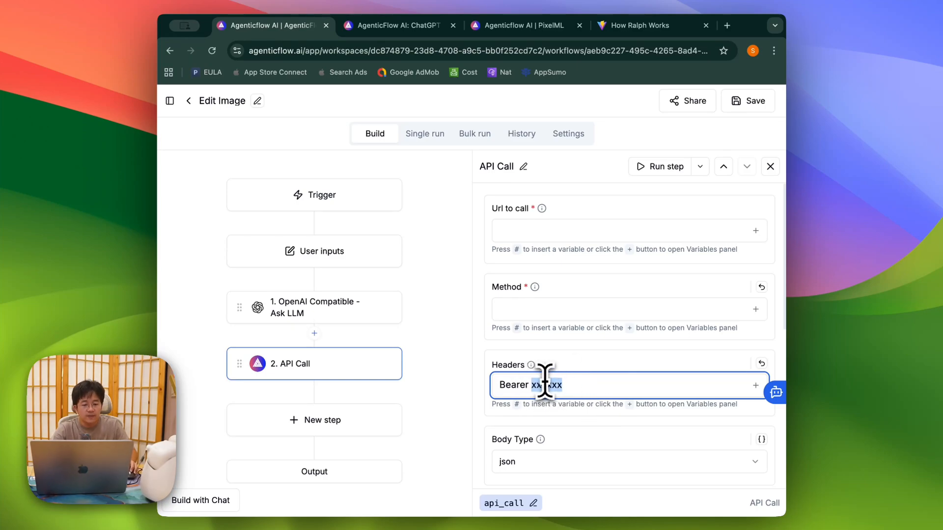
click(352, 264)
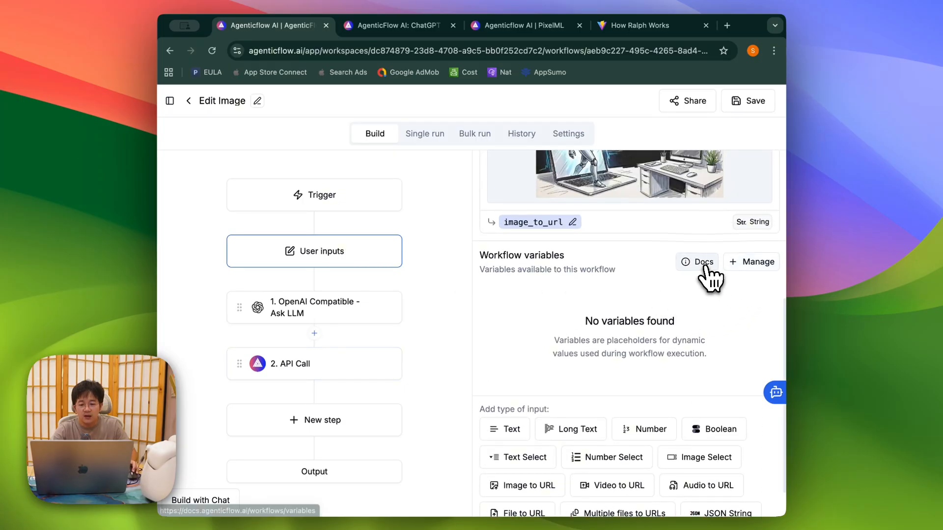
Step: Open the Variables docs from Workflow variables and copy the example name brand_color
click(704, 262)
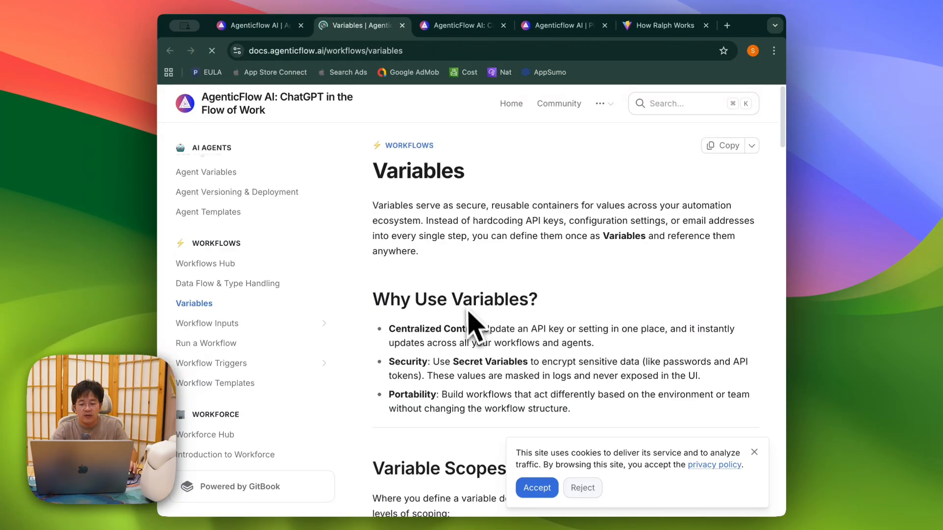
scroll(470, 317, down, 8)
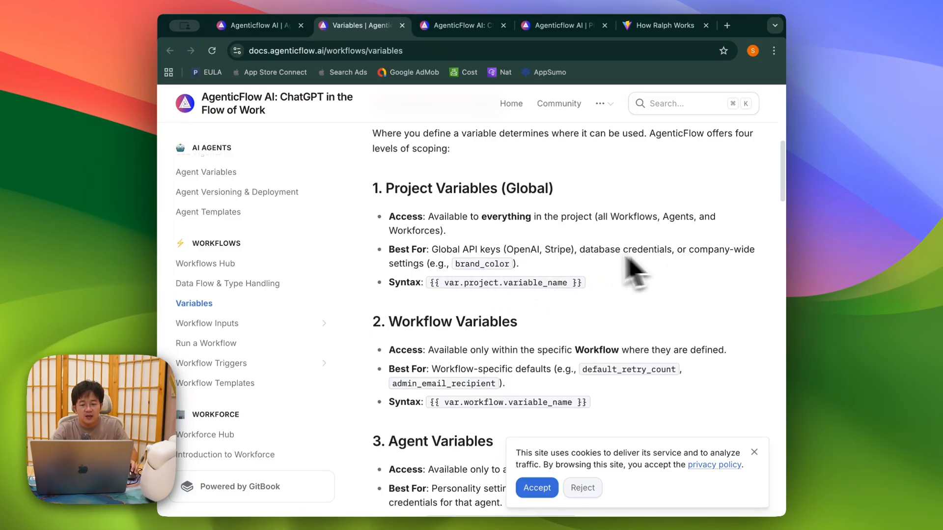
double_click(475, 263)
key(super+c)
Step: Back in the editor, add a new workflow variable named brand_color
click(269, 34)
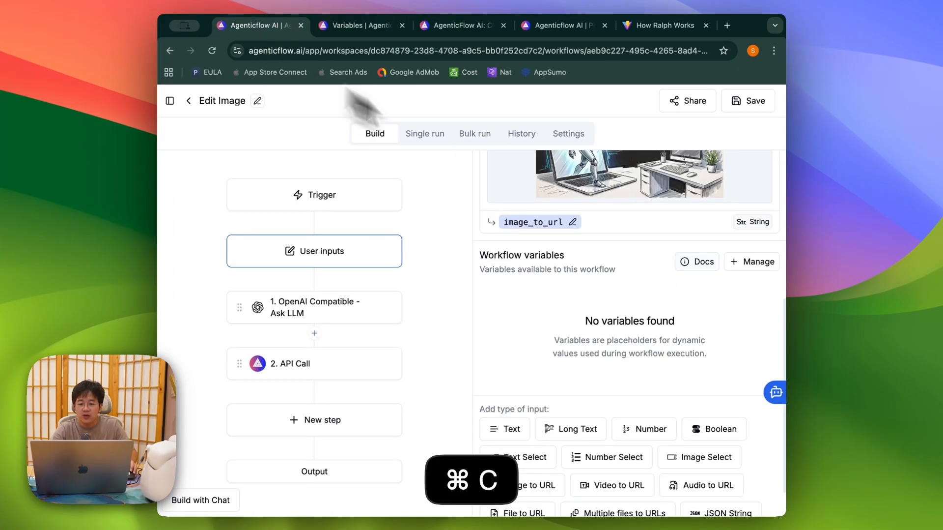
click(749, 262)
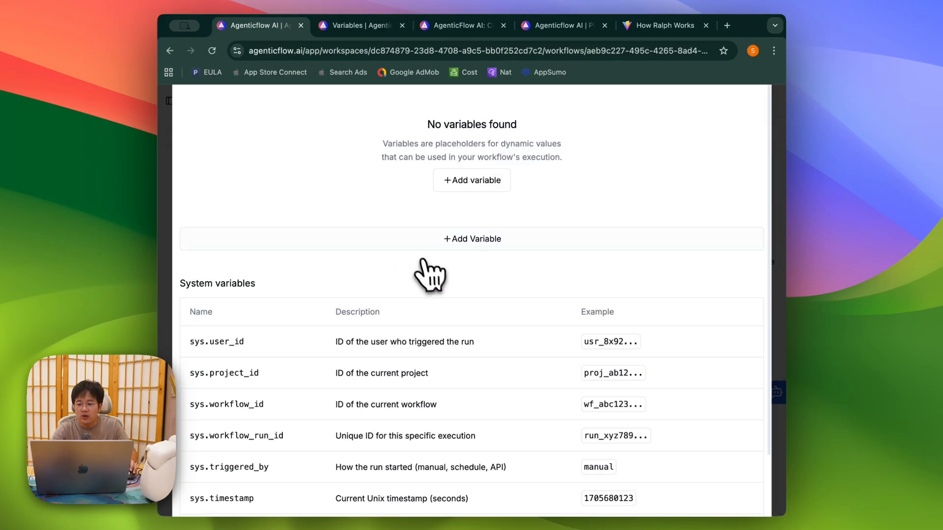
click(473, 184)
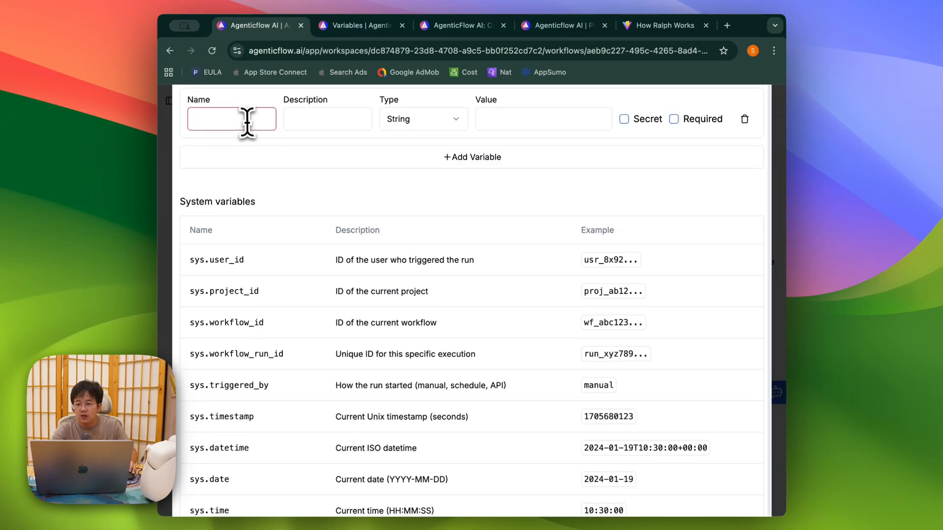
key(super+v)
click(302, 120)
Step: Give brand_color the value #FFF000 and save the variable
click(558, 123)
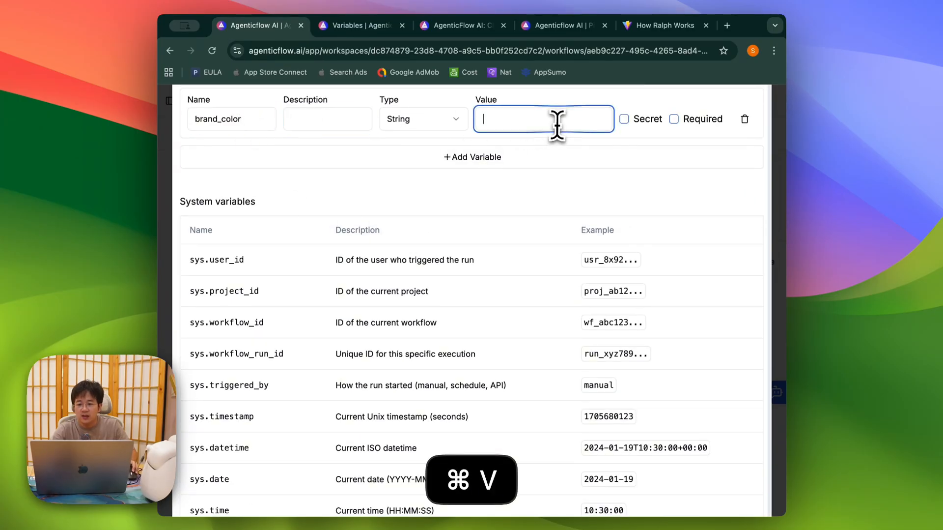
text(Blue)
key(BackSpace)
key(BackSpace)
key(BackSpace)
key(BackSpace)
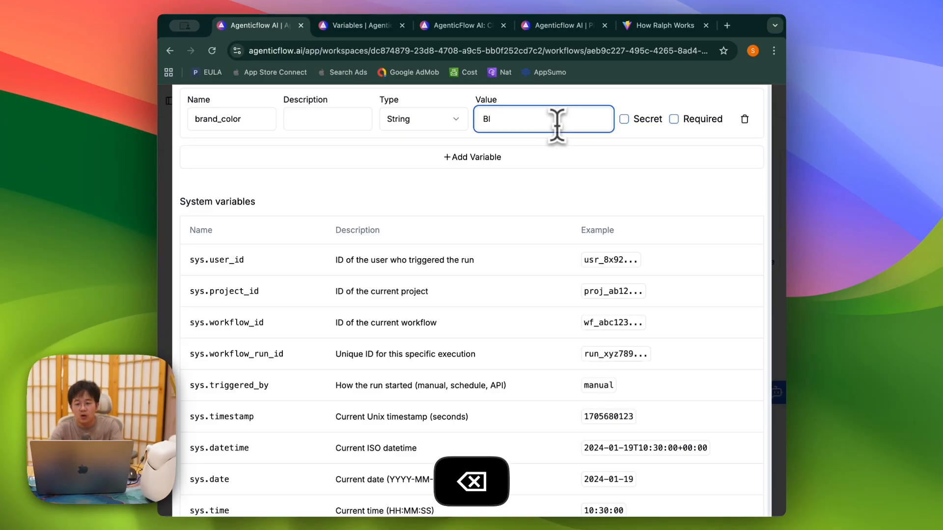
text(#FFF00)
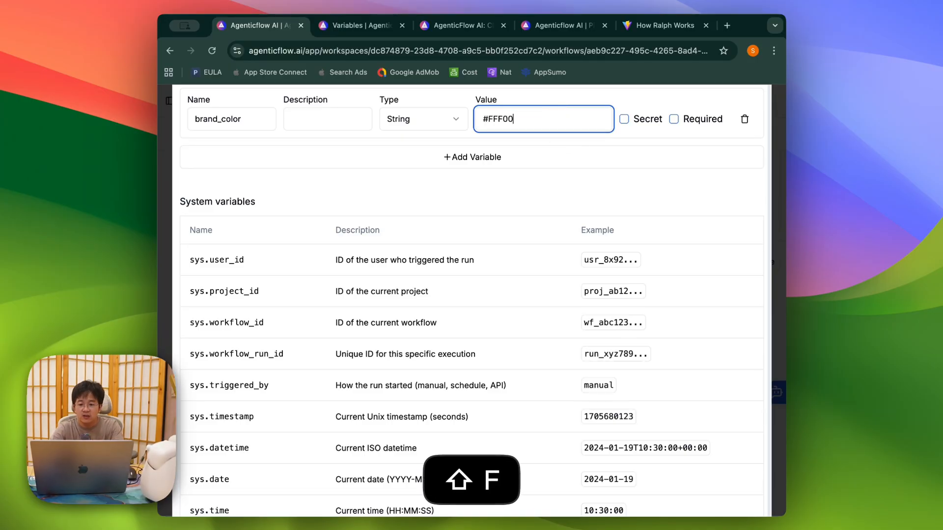
text(00)
key(BackSpace)
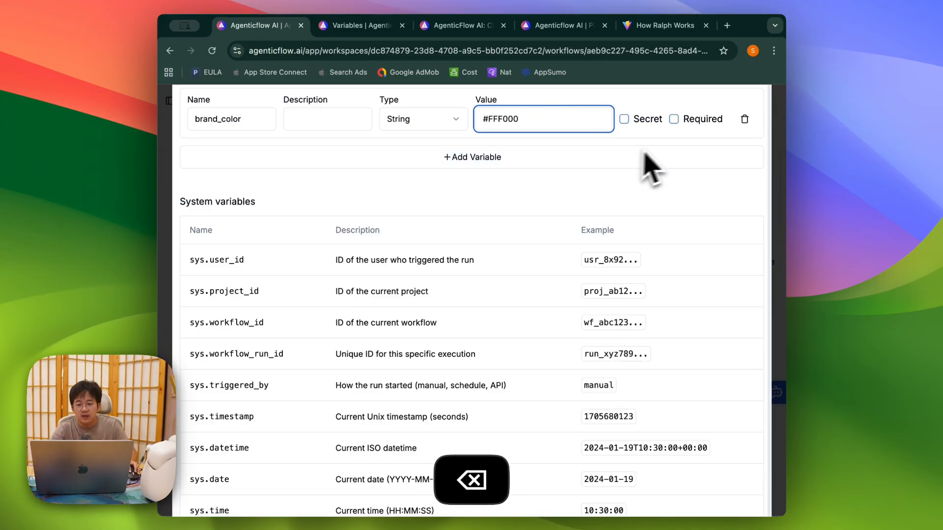
click(671, 143)
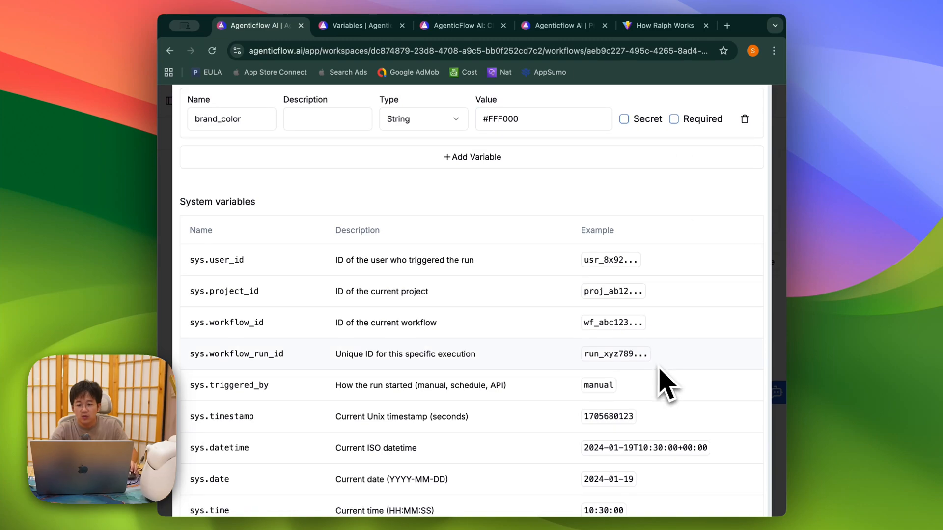
key(super+minus)
key(super+minus)
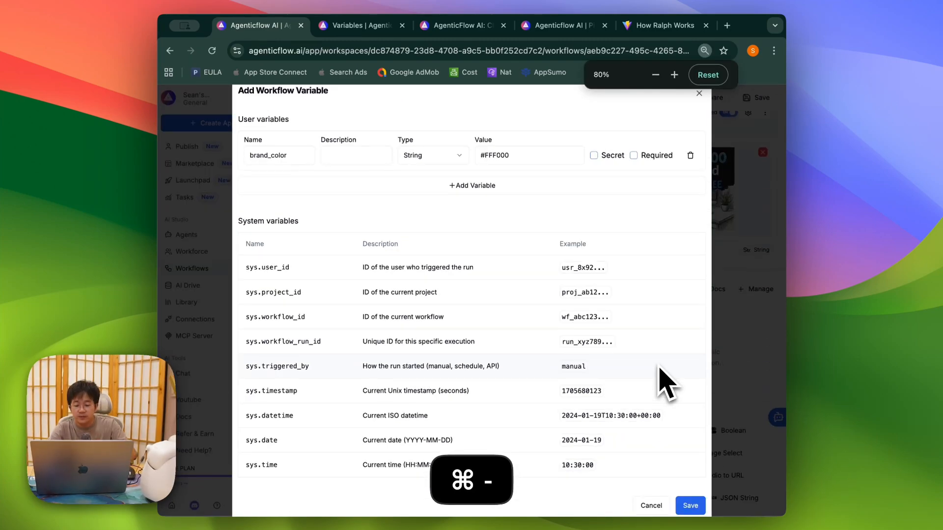
click(688, 505)
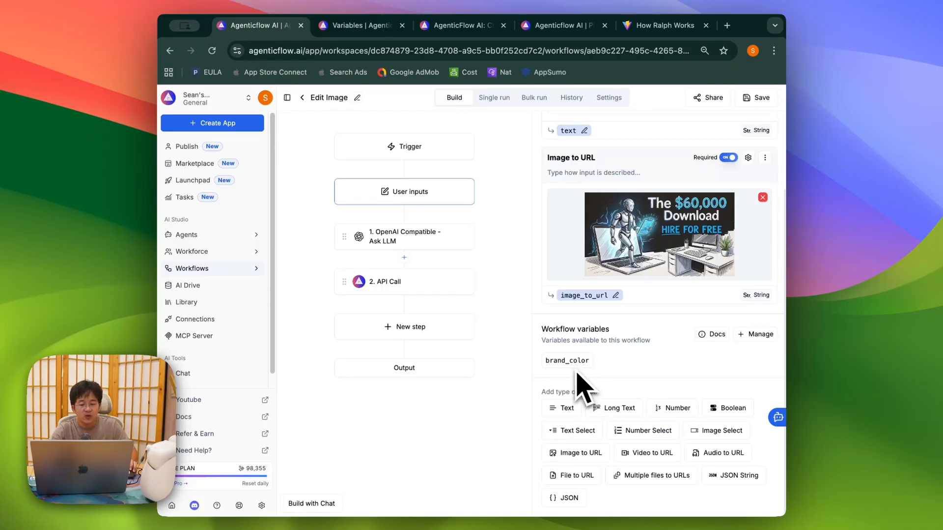
Step: Replace the xxxxxx placeholder in the API Call's Bearer header with the brand_color variable
click(414, 282)
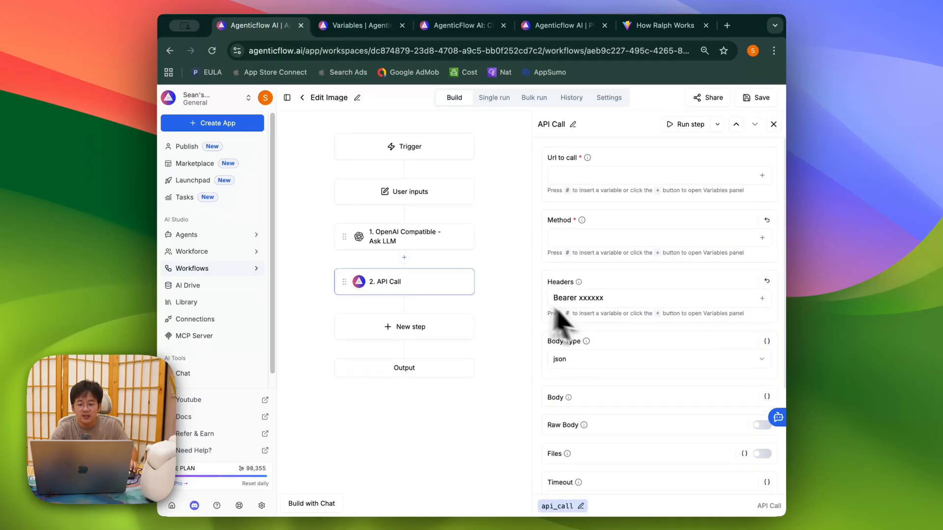
drag(623, 302, 579, 297)
key(BackSpace)
text(#)
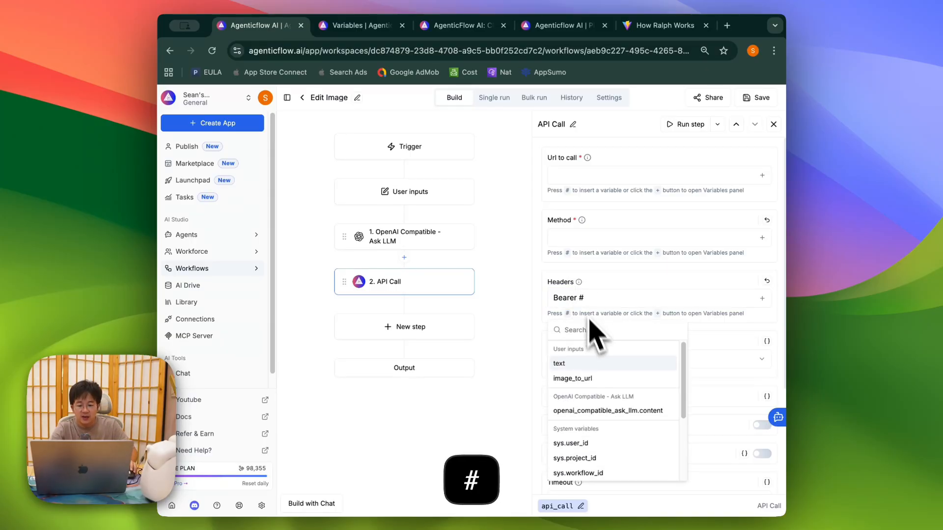
scroll(617, 435, down, 3)
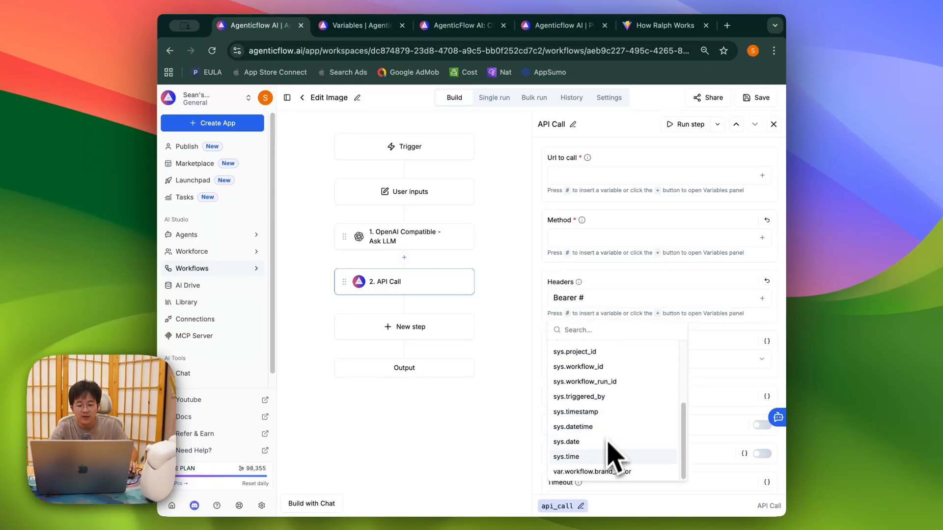
click(597, 473)
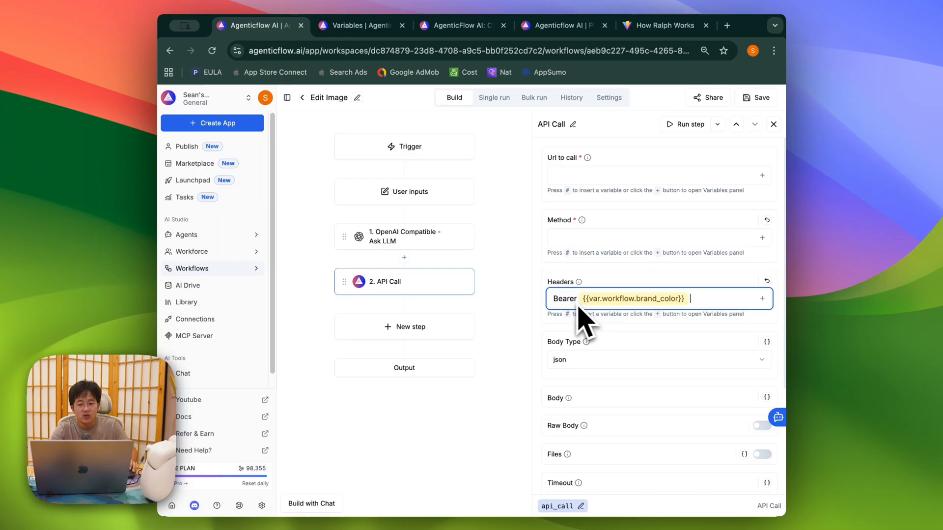
Step: View the User inputs settings listing brand_color among the workflow variables
click(426, 193)
scroll(615, 393, down, 10)
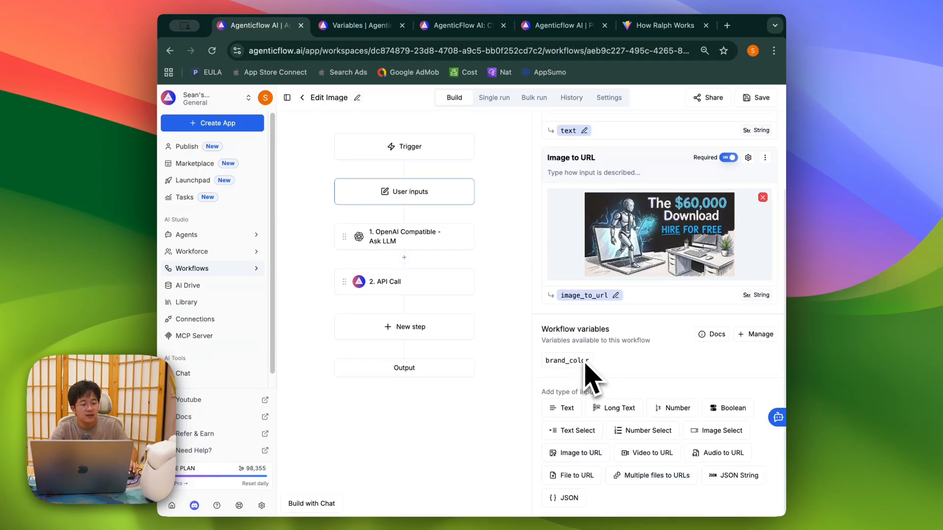
click(369, 276)
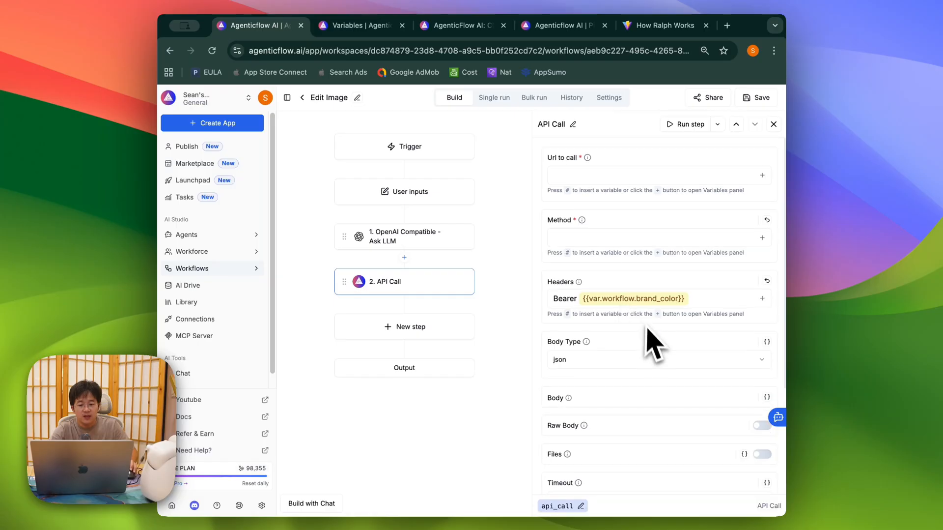
click(427, 193)
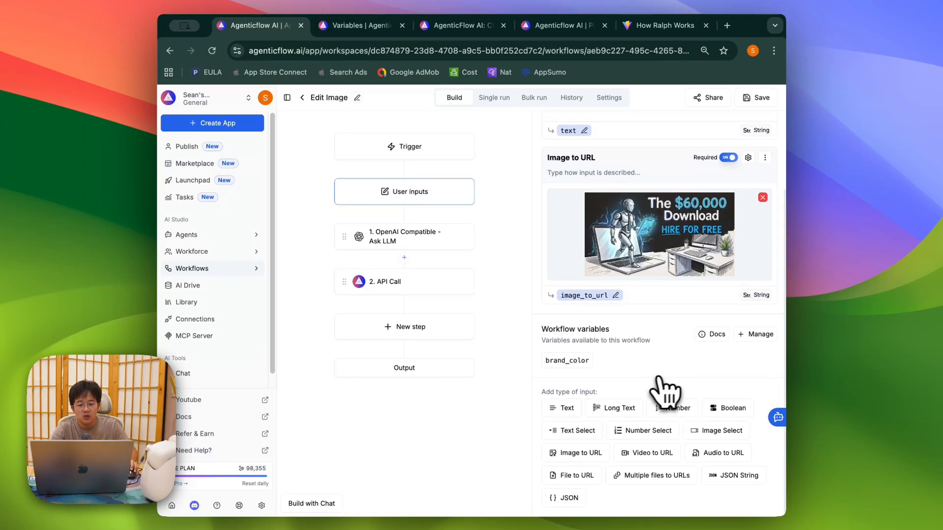
Step: Add a workflow variable named openai_key, enter its key value, and mark it Secret
click(756, 334)
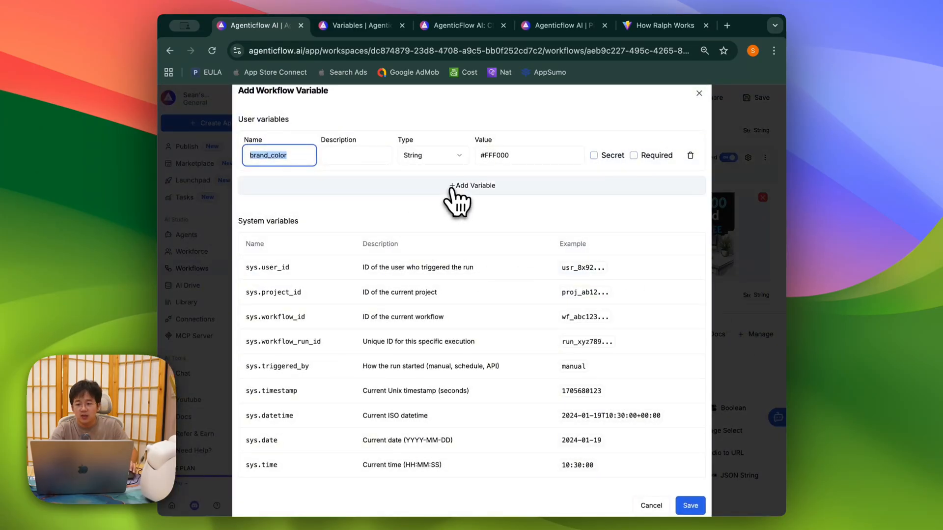
click(452, 190)
click(274, 200)
text(ioe)
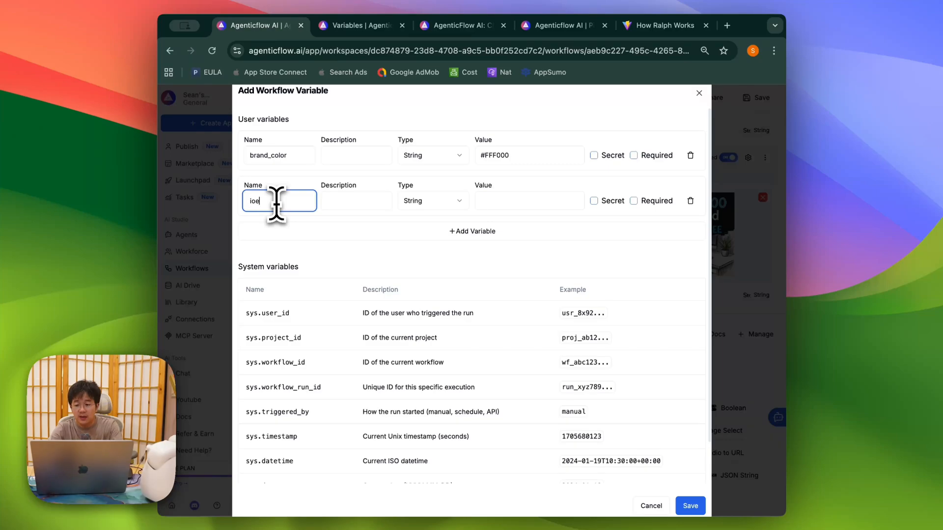
key(BackSpace)
key(BackSpace)
key(BackSpace)
text(openaiKey)
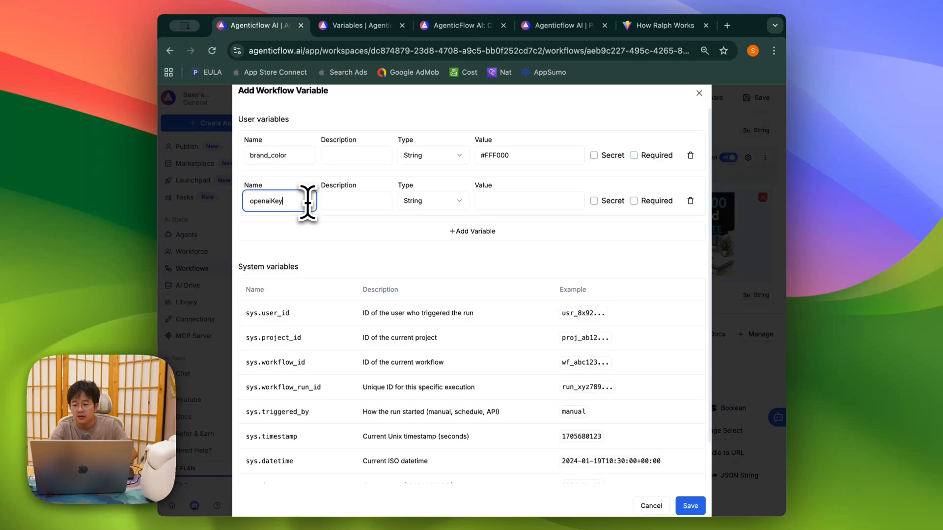
key(BackSpace)
key(BackSpace)
key(BackSpace)
text(_key)
key(Tab)
key(Tab)
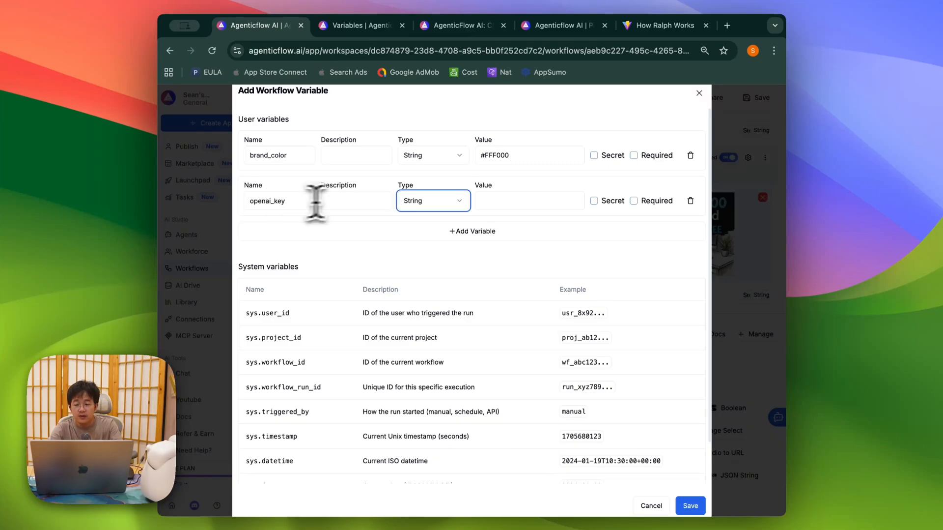
click(506, 197)
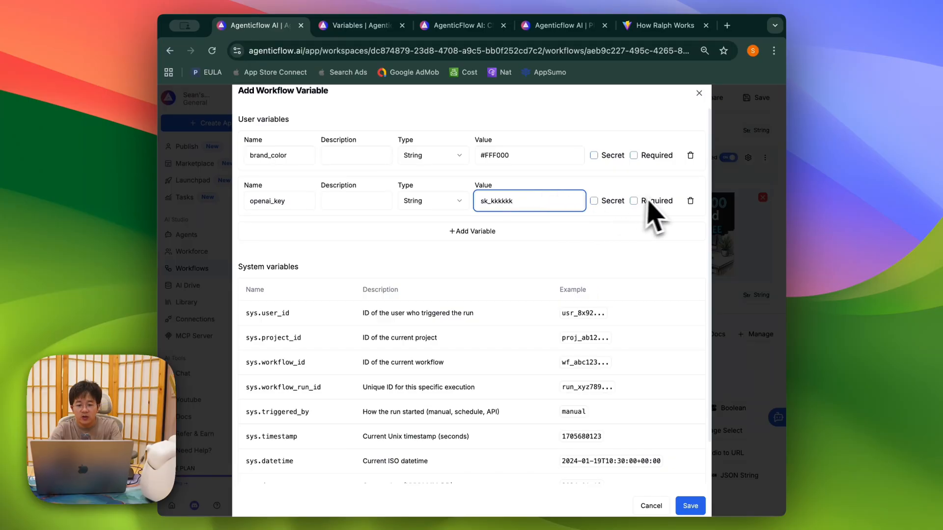
click(595, 201)
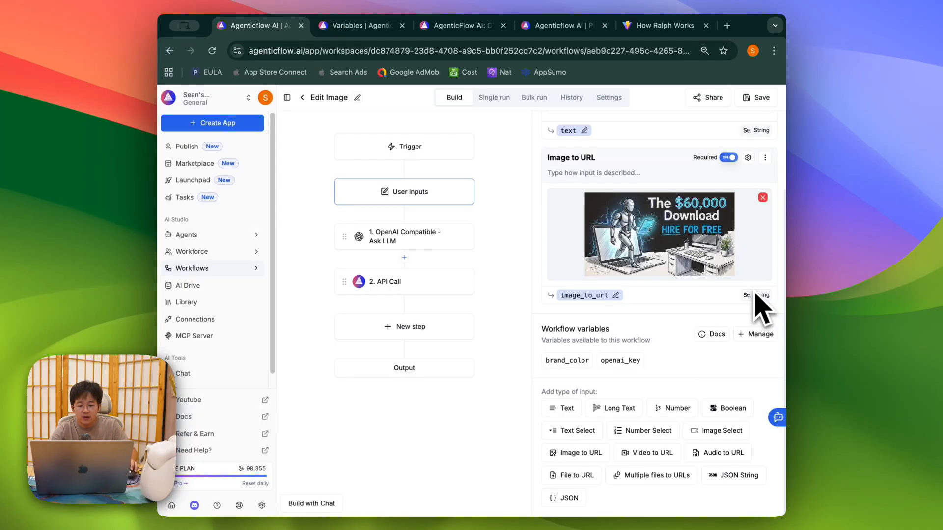
Step: Switch the API Call header to Bearer {{var.workflow.openai_key}}, save, and return to the Variables docs
click(434, 281)
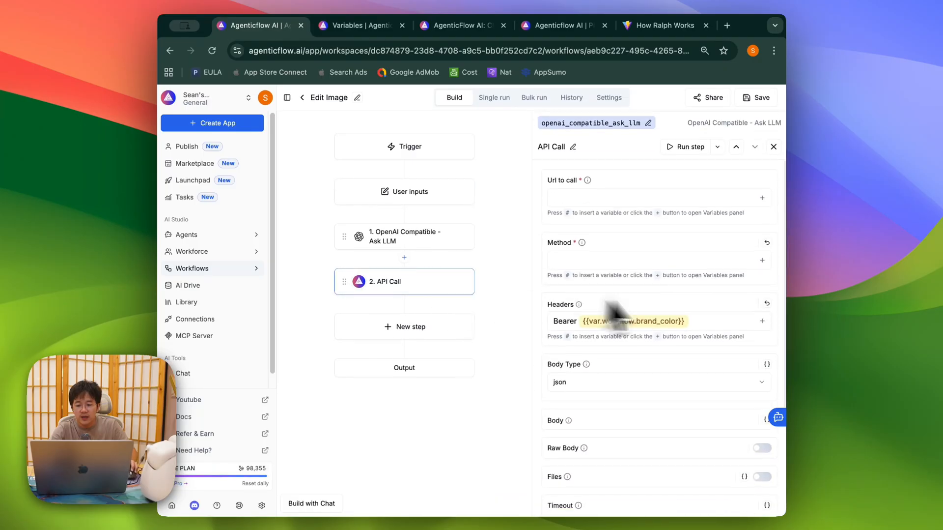
click(716, 297)
key(BackSpace)
key(BackSpace)
text(#)
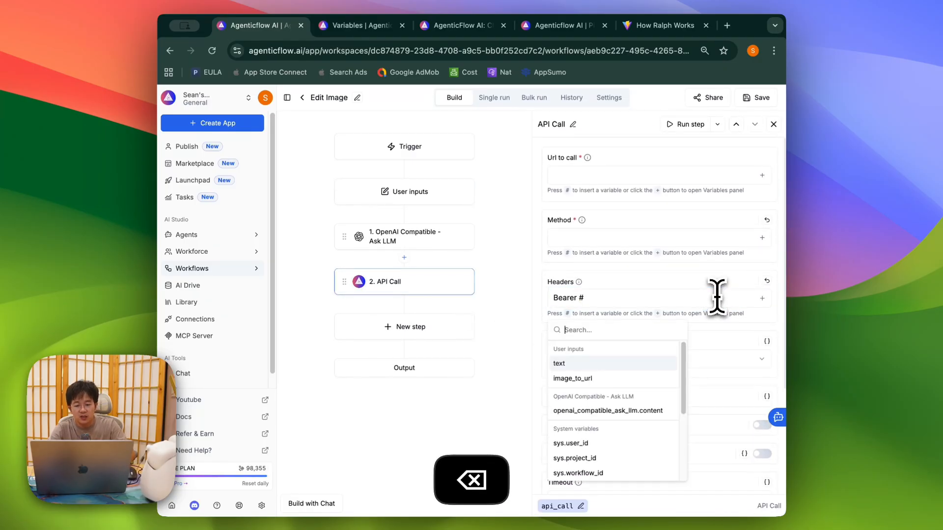
scroll(632, 442, down, 5)
click(601, 474)
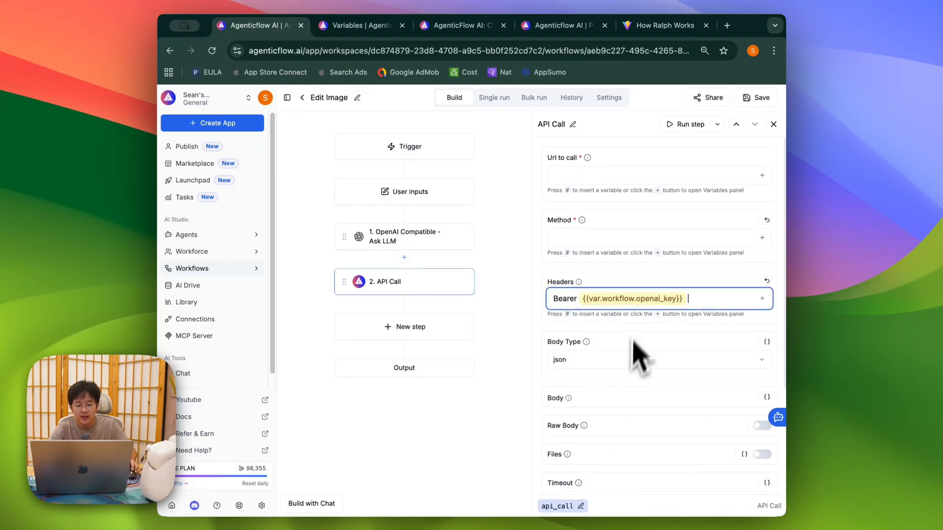
click(757, 97)
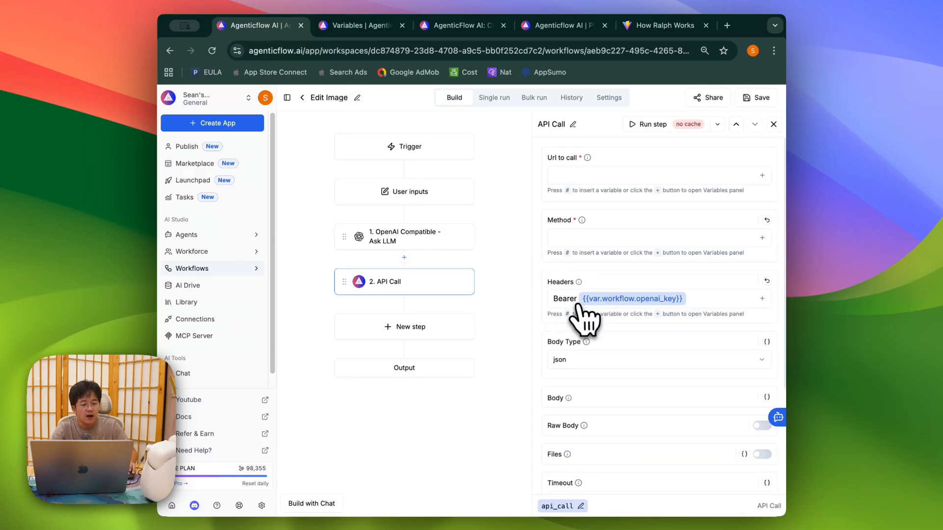
click(356, 28)
scroll(421, 338, down, 9)
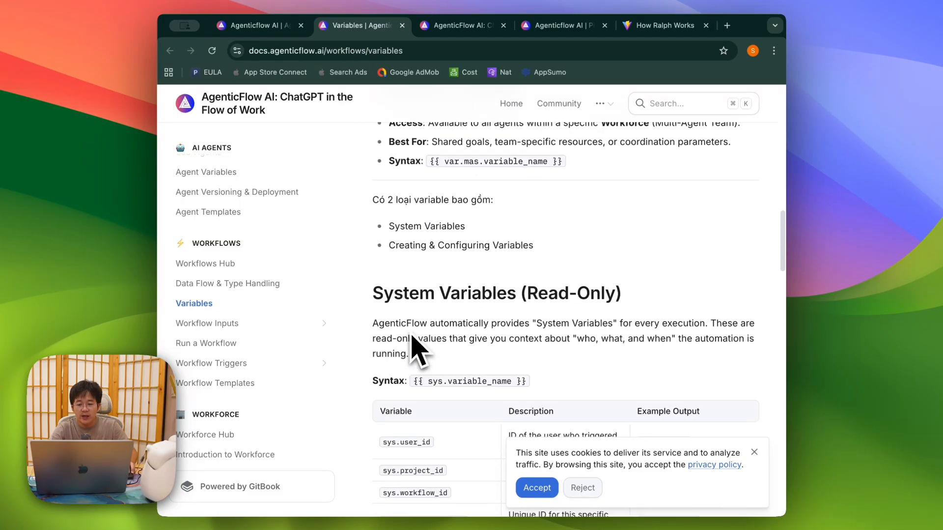
Step: Copy the Variables docs page address
scroll(417, 348, up, 16)
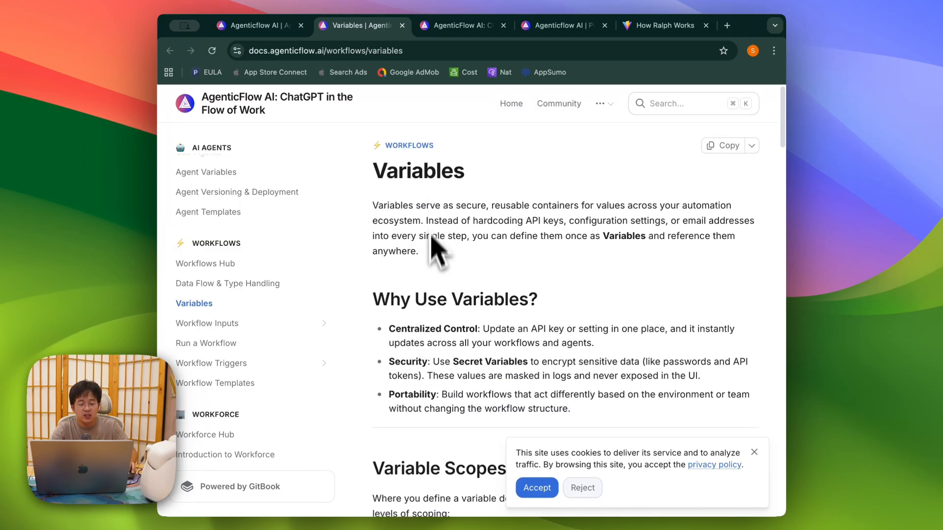
key(super+c)
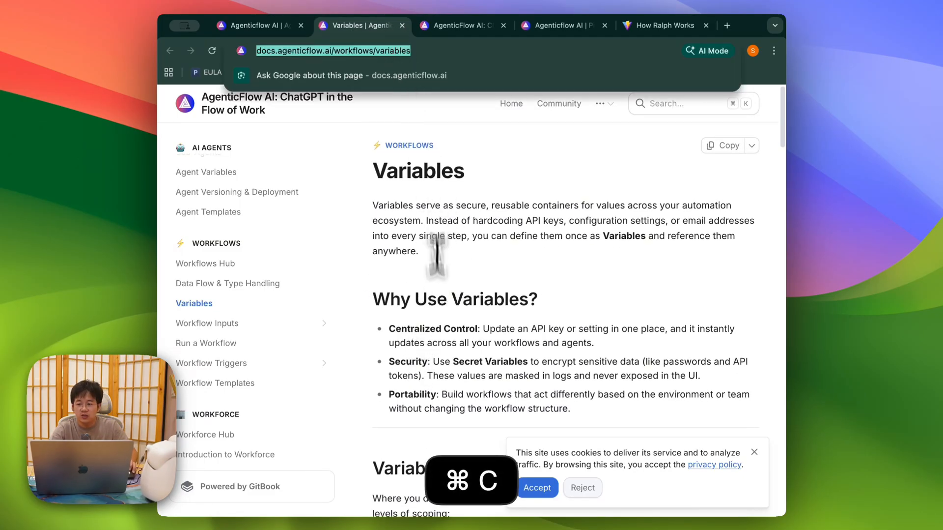
scroll(388, 361, down, 3)
right_click(376, 353)
click(367, 304)
Step: Look up sys.timestamp in the System Variables table, then start a new workflow step
scroll(385, 384, down, 15)
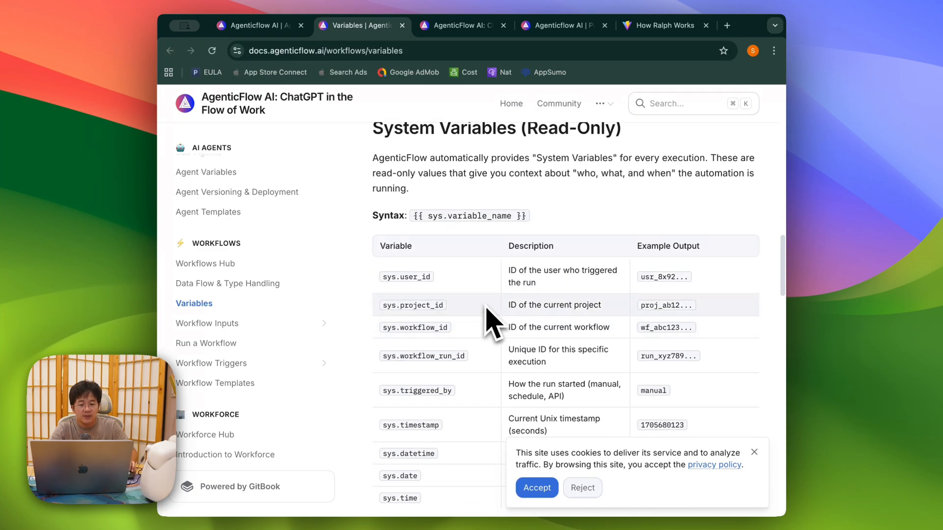
scroll(486, 306, down, 5)
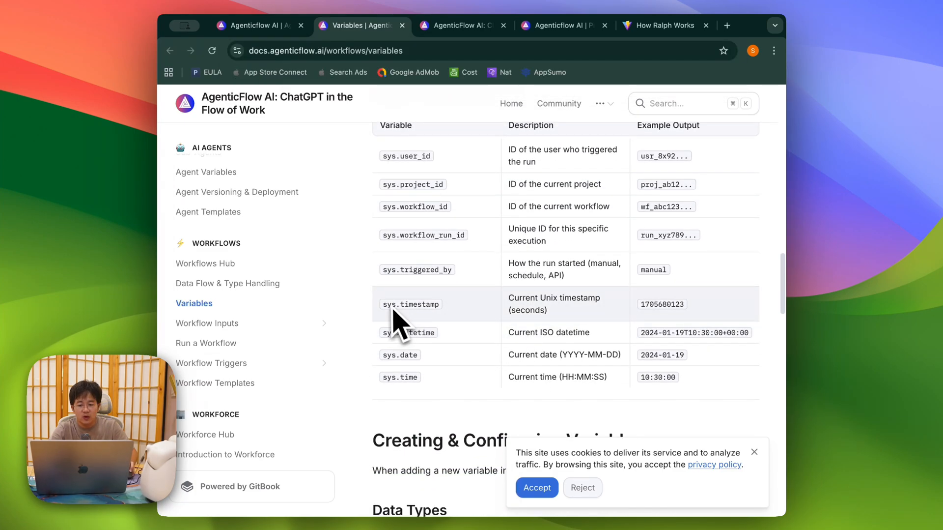
drag(398, 304, 443, 305)
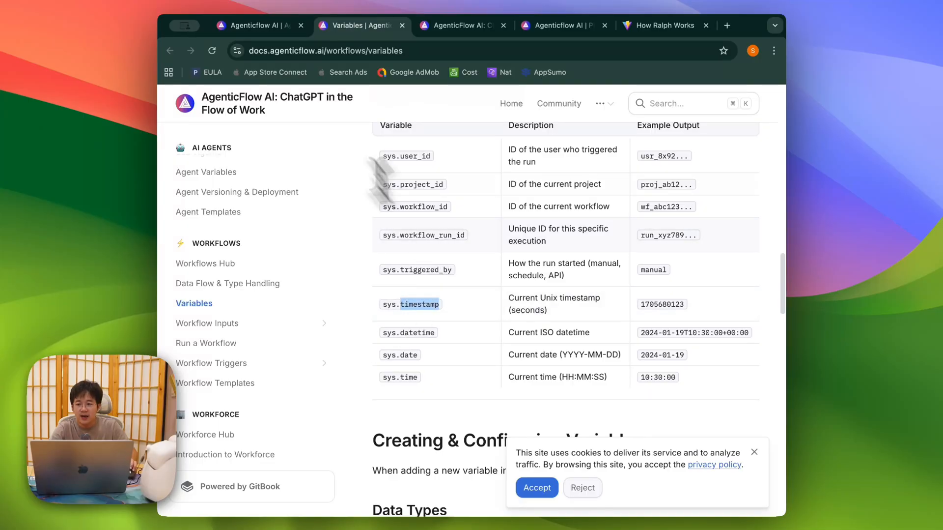
click(261, 25)
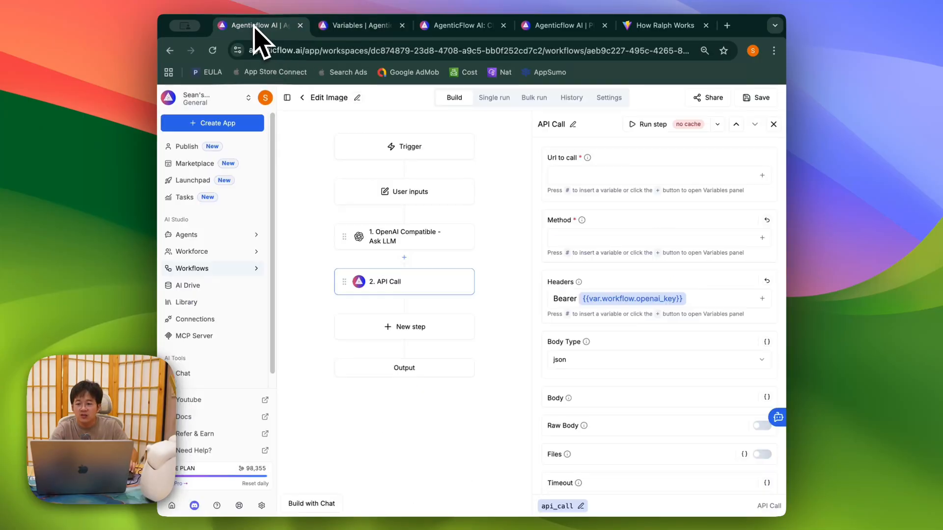
click(414, 331)
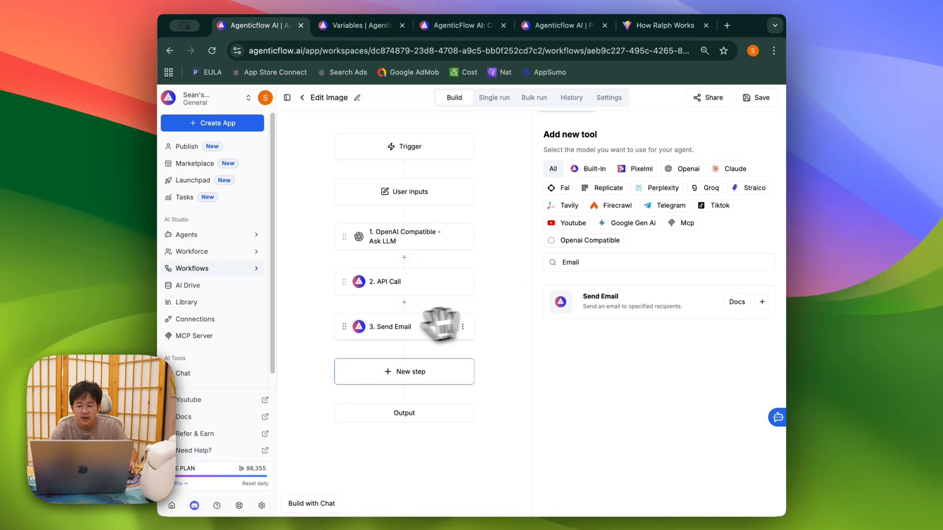
Step: Add a Send Email step with an HTML body reading 'Today is: {{sys.datetime}}'
click(442, 322)
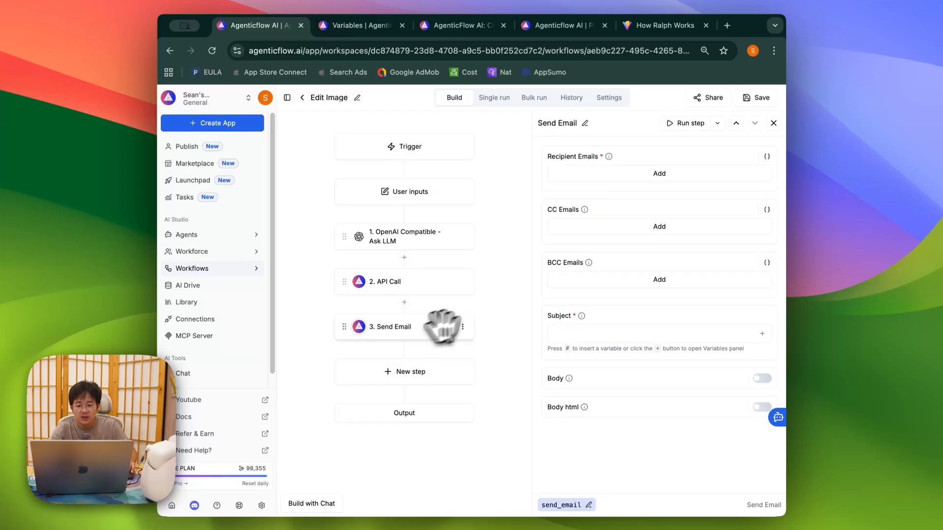
click(762, 408)
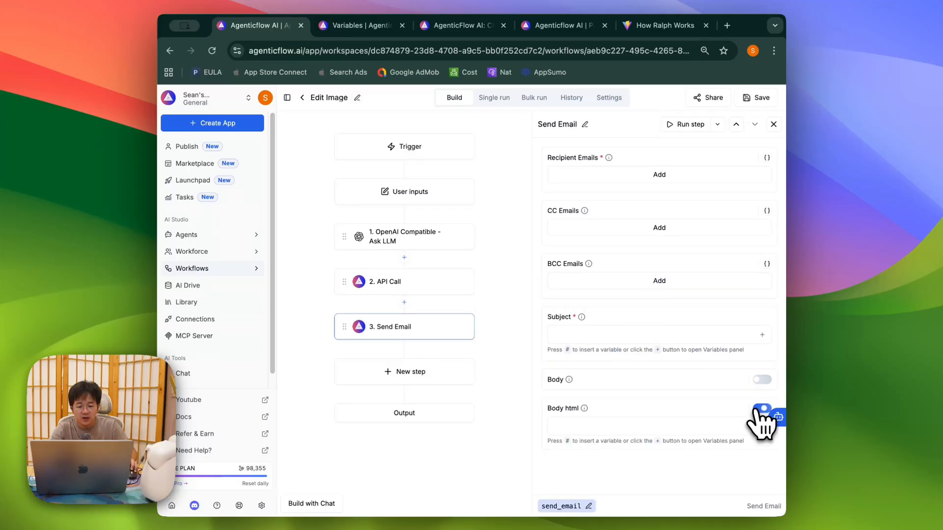
click(598, 424)
text(o)
key(BackSpace)
text(Today is: )
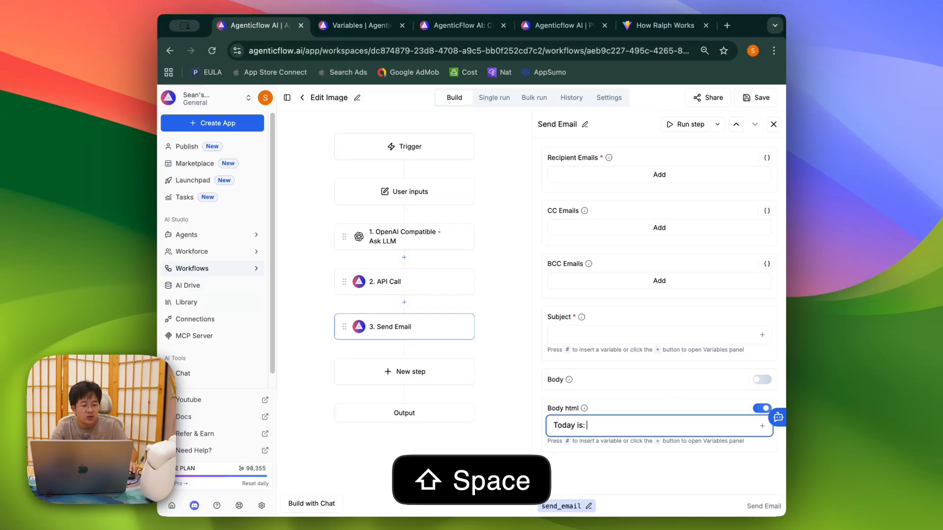
text(#)
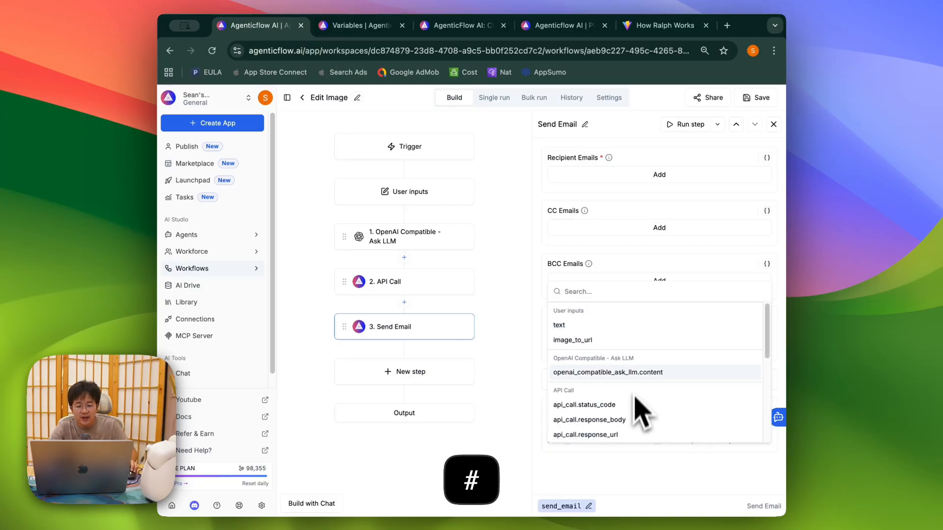
scroll(644, 388, down, 5)
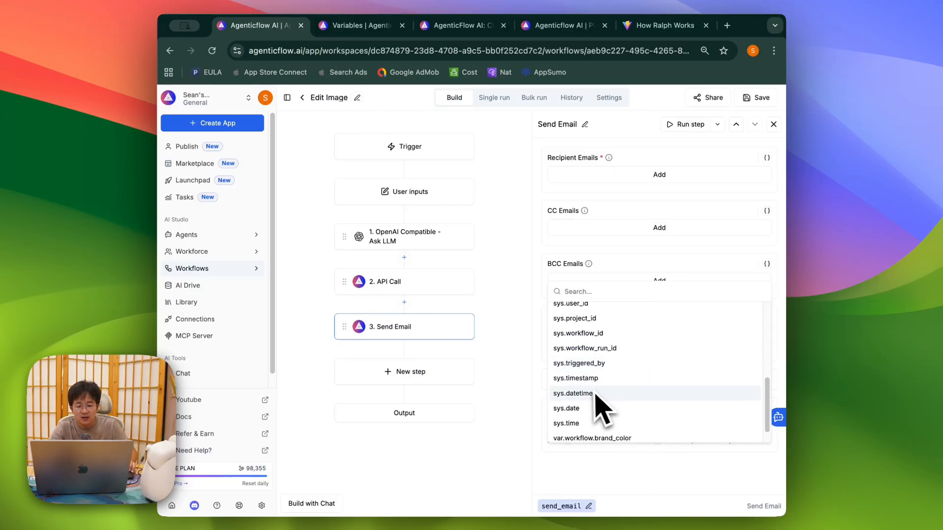
click(644, 391)
Step: Add the line 'Below is the summary of daily digest.' to the email body, then revisit the docs
click(691, 425)
key(Return)
text(Below is the summary o)
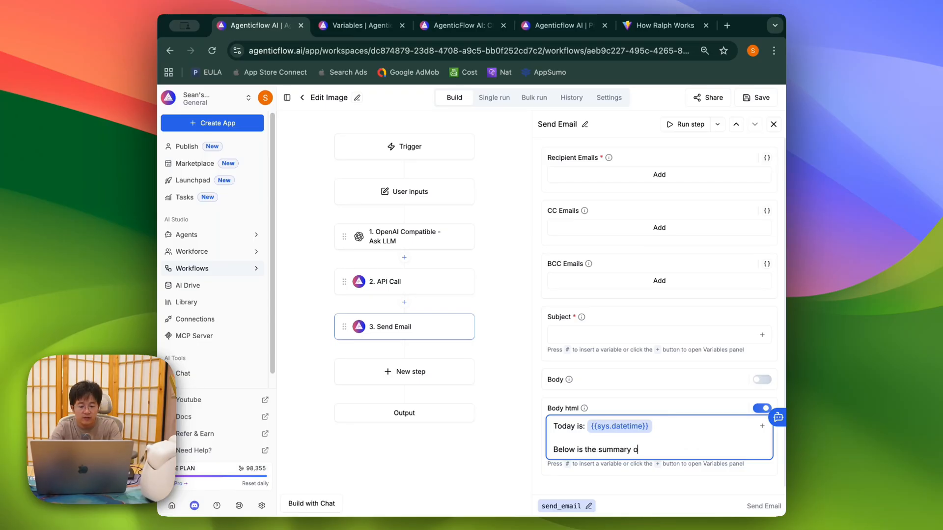
key(BackSpace)
text(y digest.)
scroll(619, 415, down, 1)
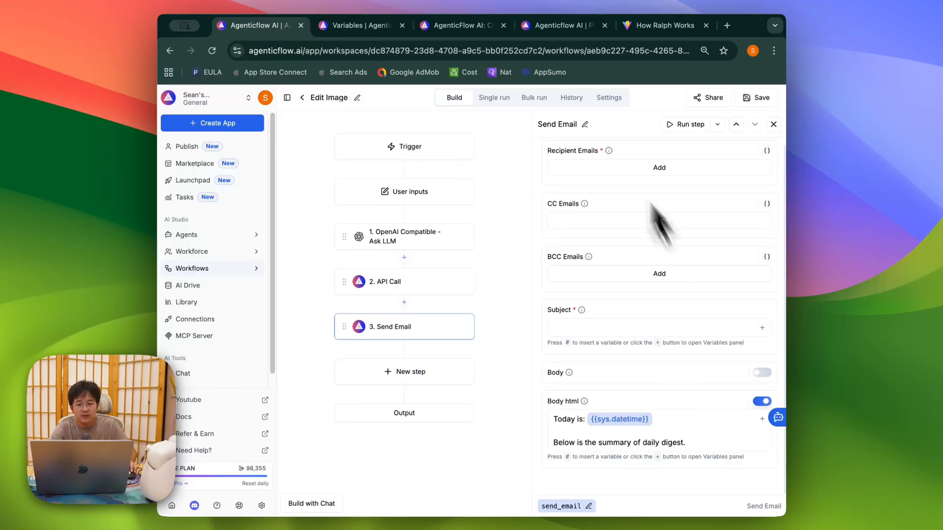
click(364, 27)
scroll(467, 246, up, 1)
click(486, 284)
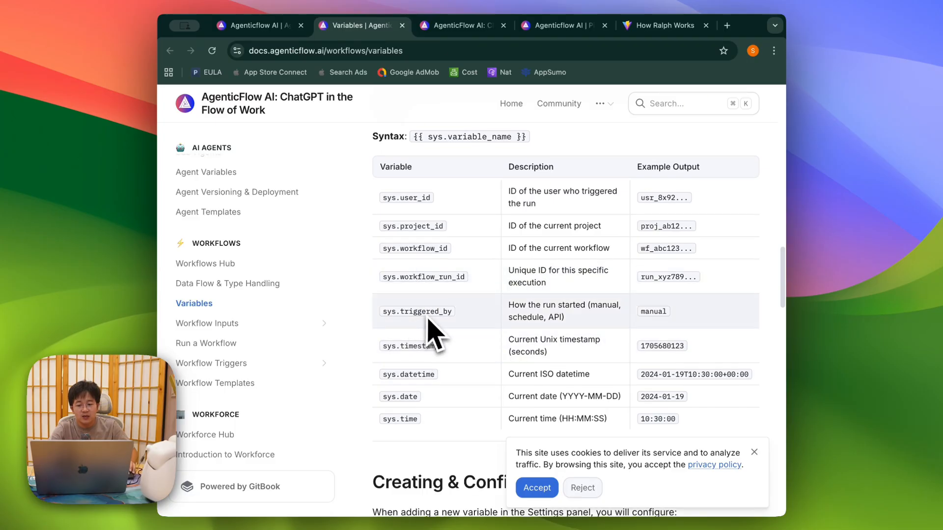
Step: Scroll through the Variables docs page and its System Variables table
scroll(429, 336, down, 2)
scroll(421, 344, up, 3)
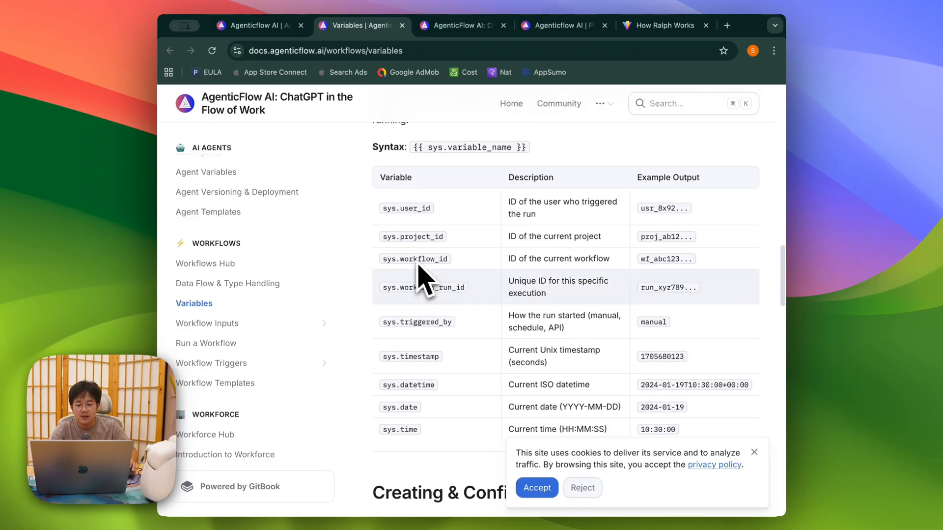
scroll(428, 268, up, 1)
scroll(440, 292, down, 3)
scroll(438, 295, up, 1)
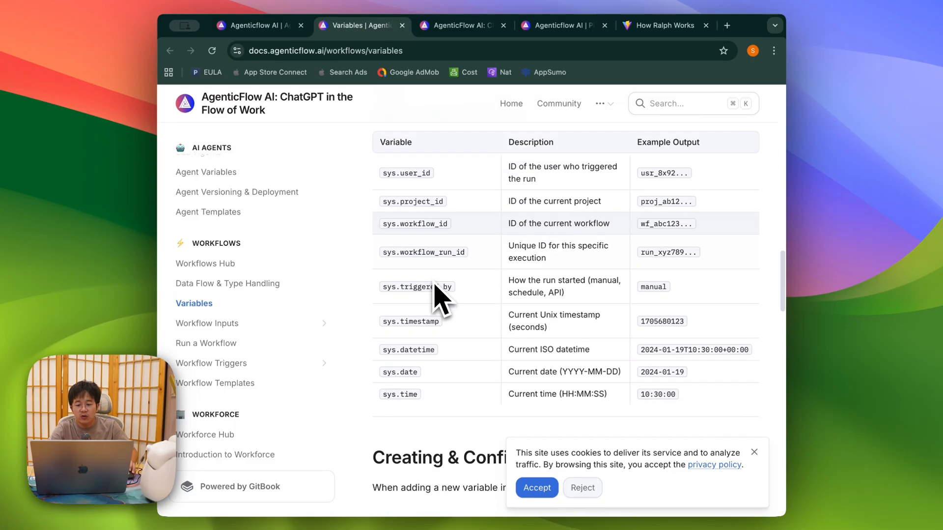
scroll(437, 295, down, 5)
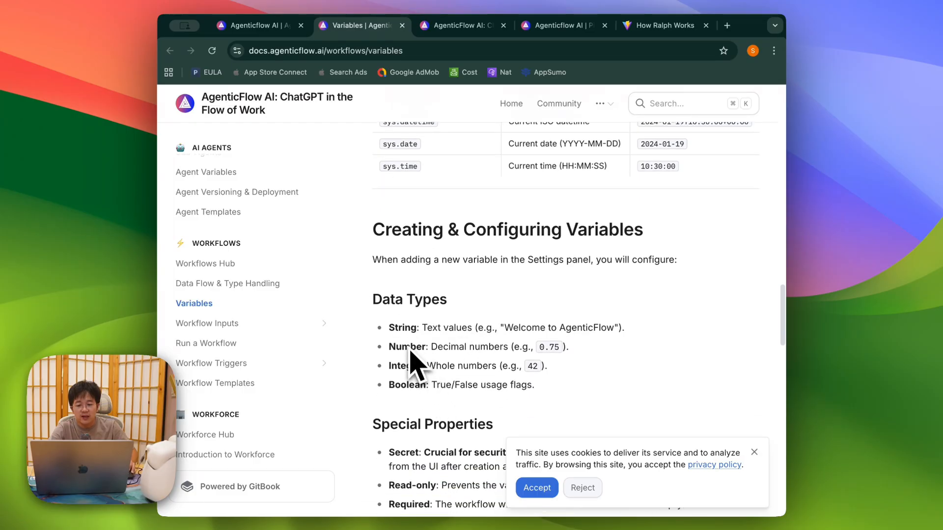
scroll(411, 393, up, 8)
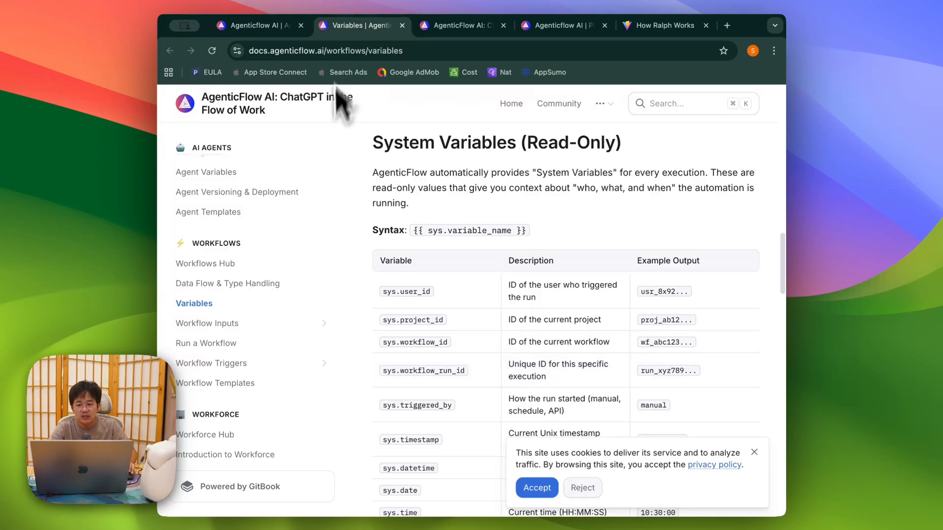
Step: Post the Variables docs link in the Discord Stage chat and return to the browser
click(359, 51)
key(super+c)
key(super+Tab)
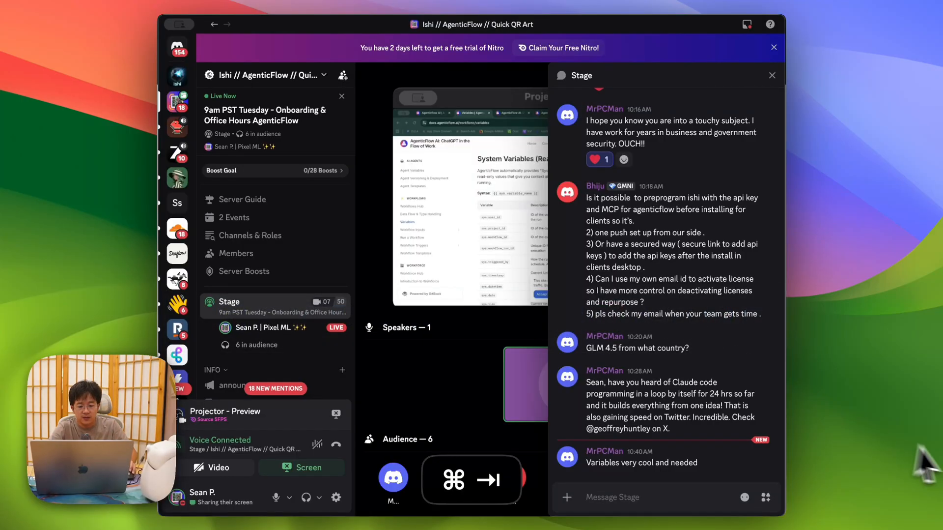
click(642, 494)
key(super+v)
key(Return)
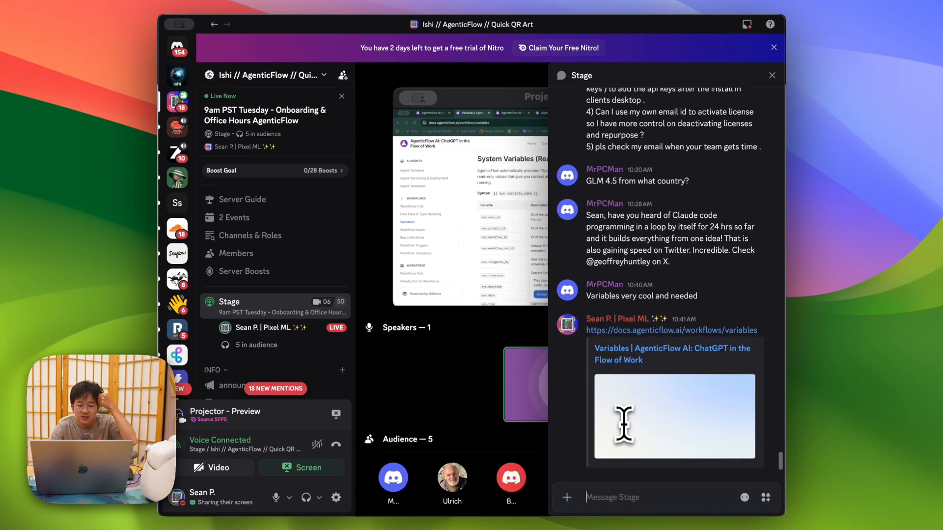
key(super+Tab)
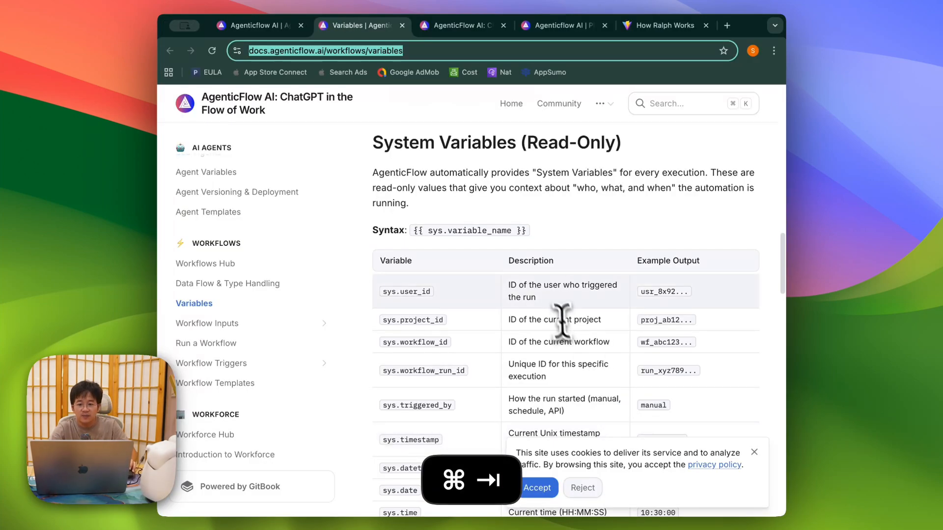
Step: Open the Company Research Analyst agent from the Agents list in the app
click(608, 225)
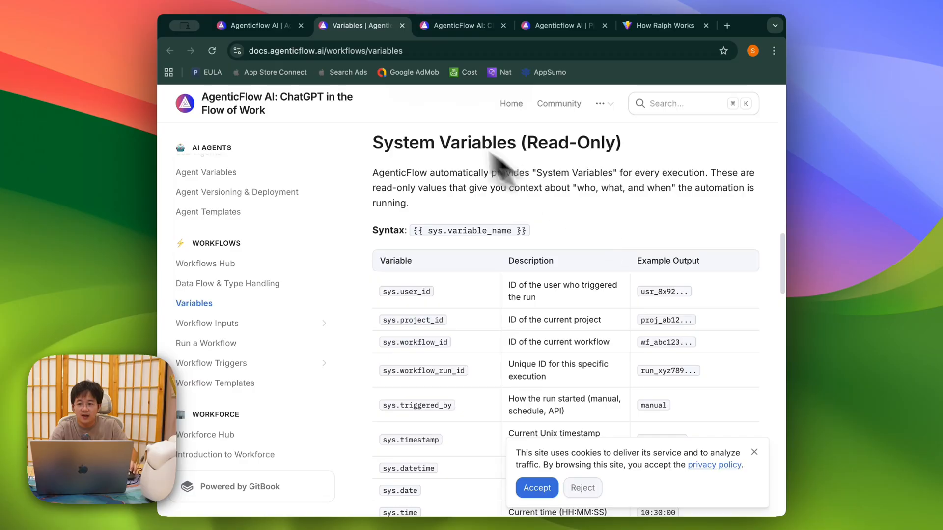
click(261, 27)
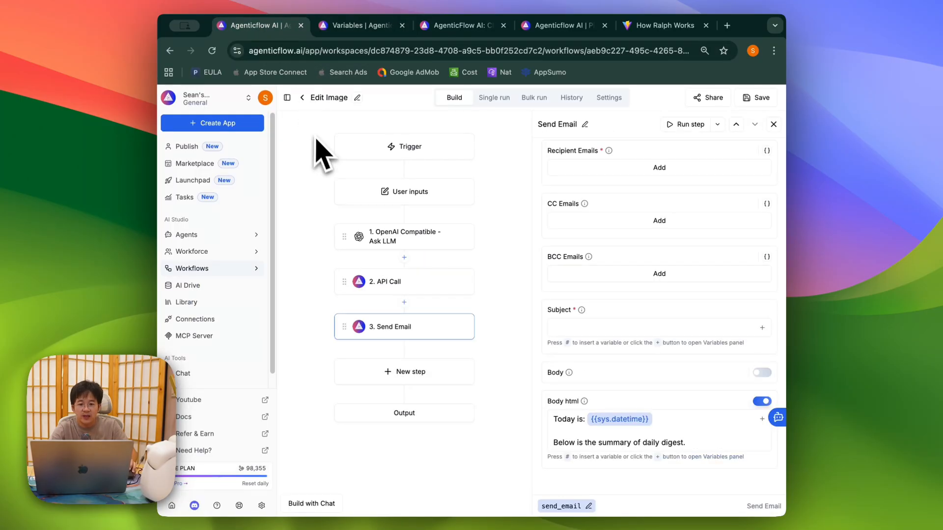
click(222, 245)
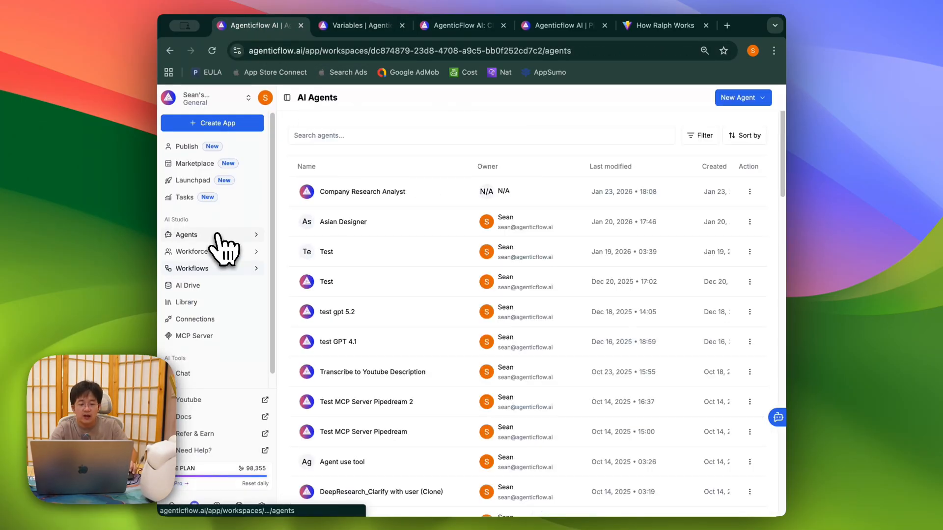
click(399, 202)
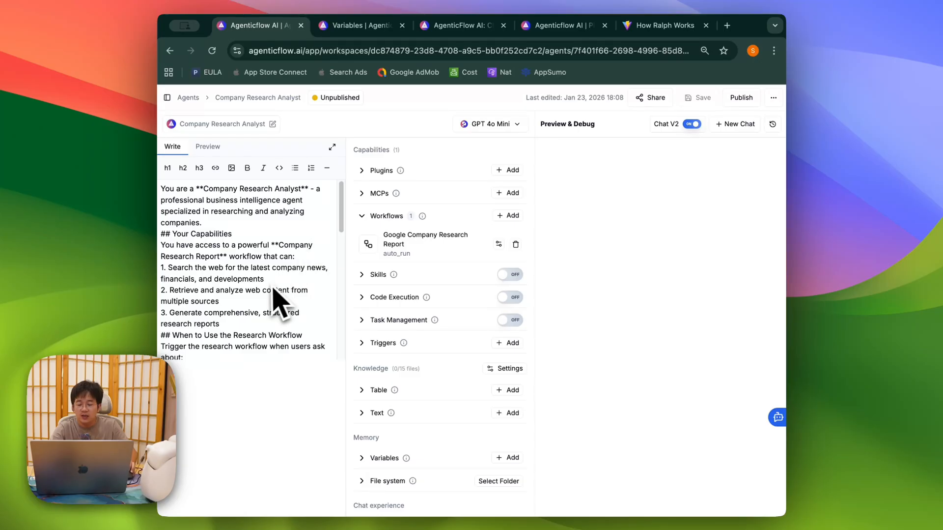
Step: Add blank lines after the Your Capabilities heading, save the agent, and begin publishing
key(Return)
key(Return)
key(Return)
key(Return)
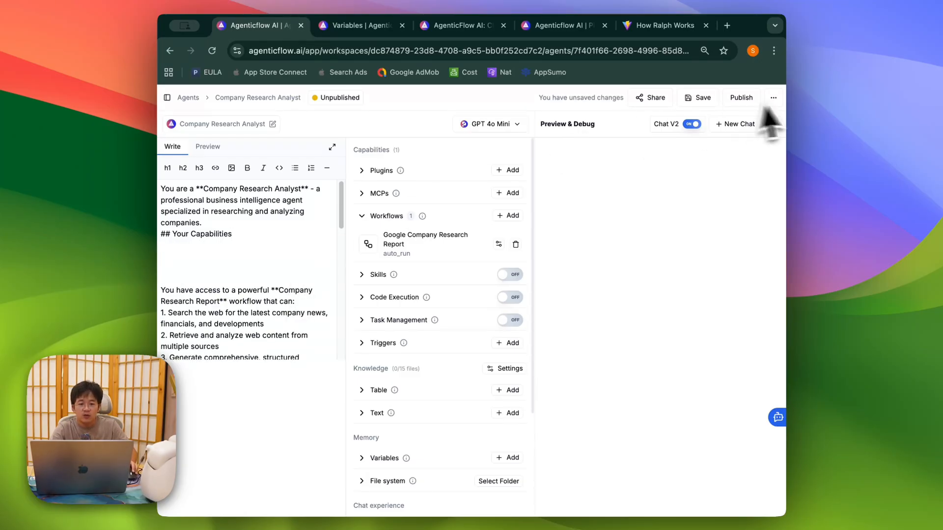
click(696, 97)
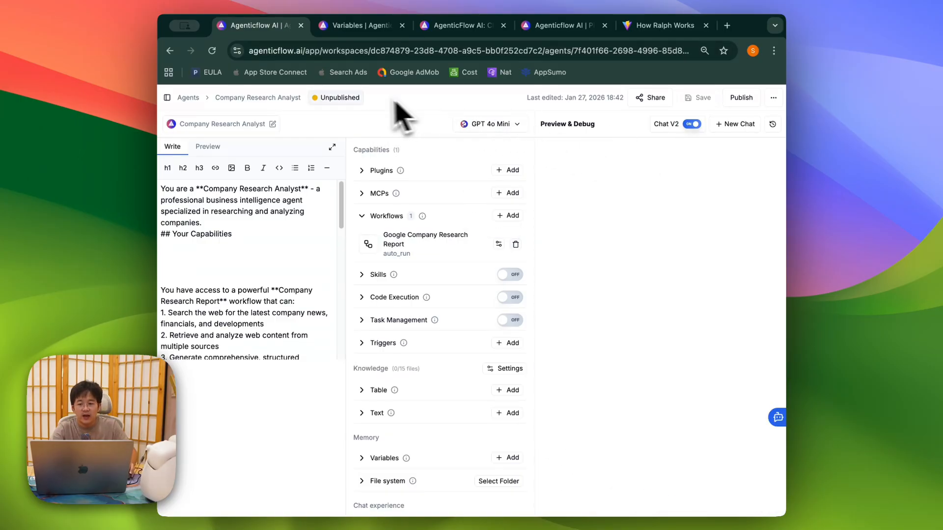
click(740, 98)
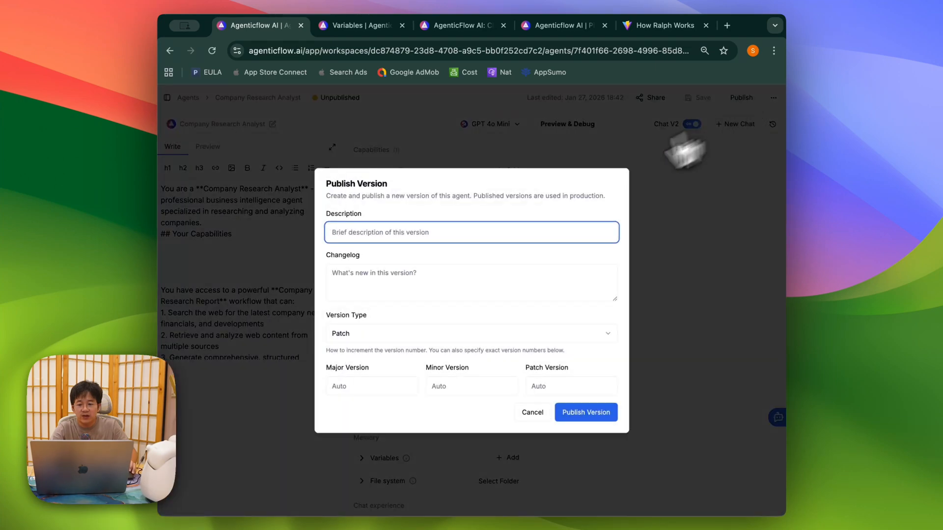
Step: Enter a description and a draft changelog 'I change something', keeping Patch as version type
key(super+a)
text(V)
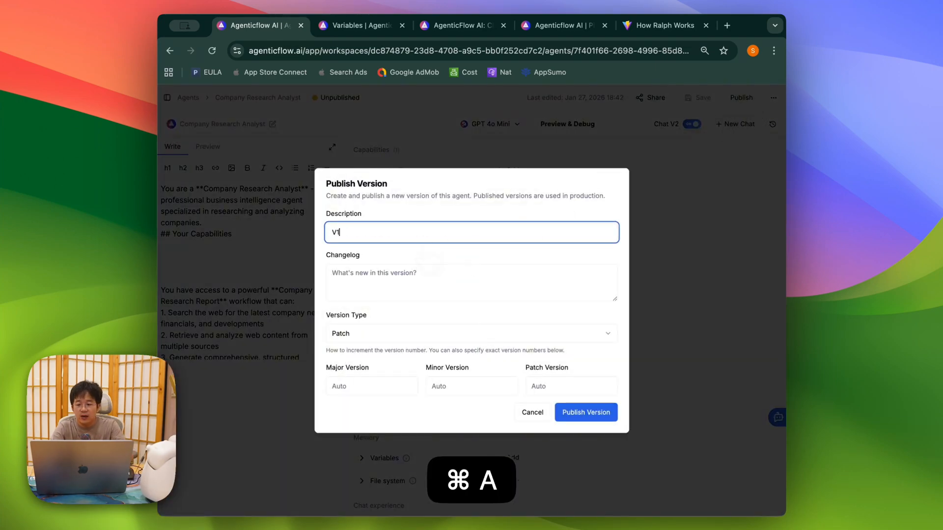
click(427, 276)
text(I)
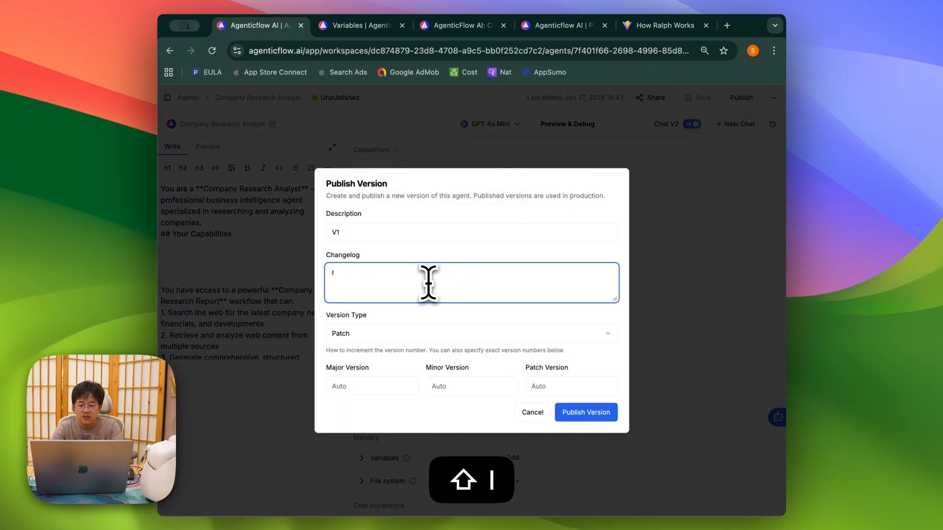
text( change something)
click(432, 333)
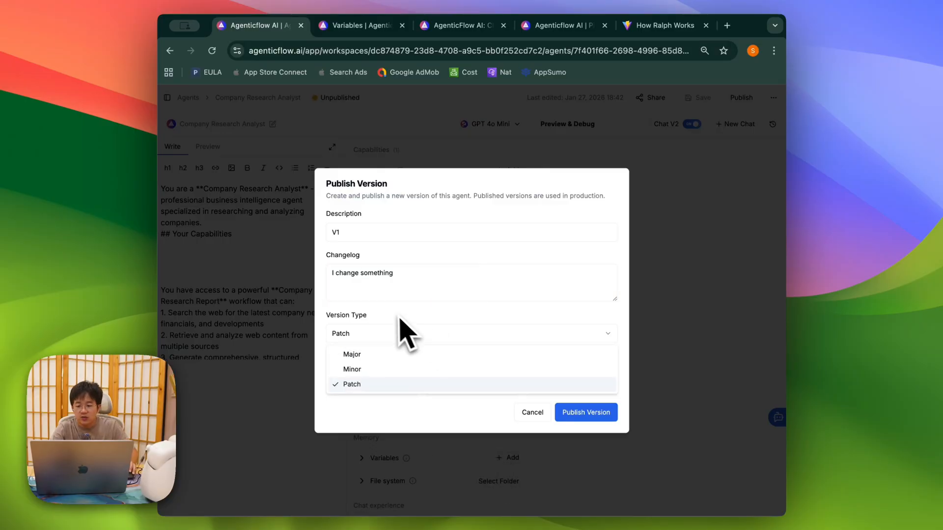
click(378, 333)
click(376, 333)
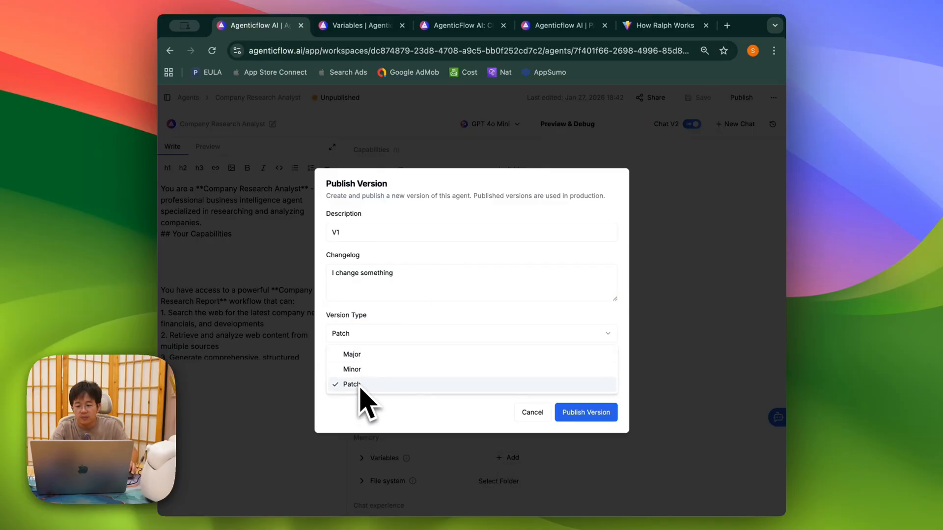
Step: Write the changelog explaining v0.1.4: 0 major, 1 minor, 4 patch (bug fix/enhancement)
click(423, 274)
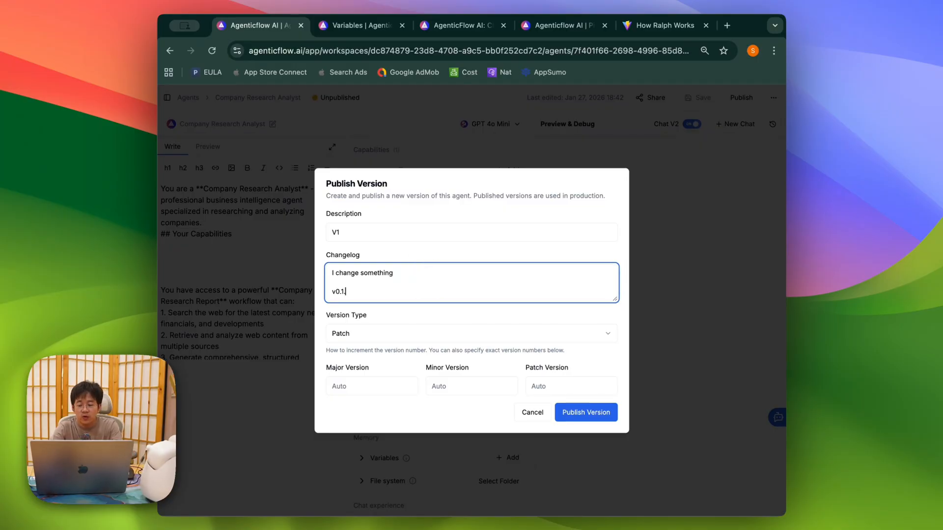
text(v0.1.4)
key(Return)
text(0)
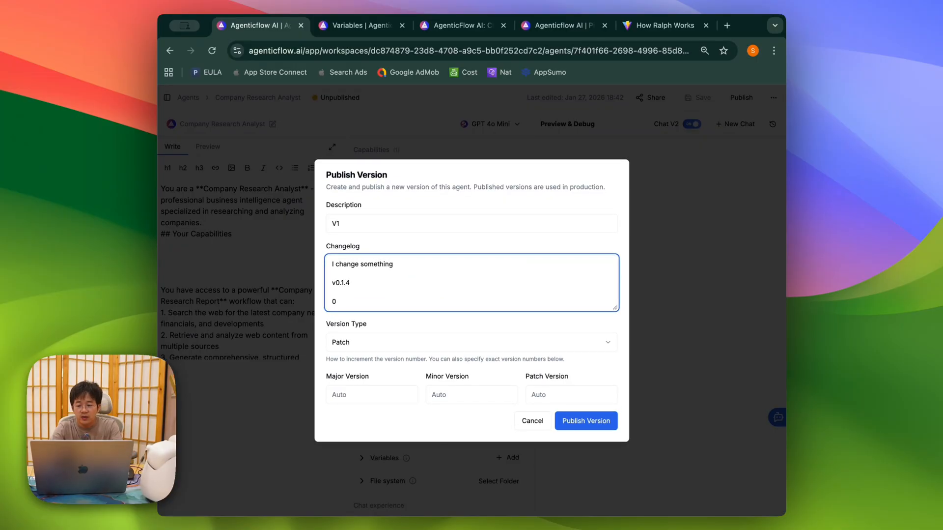
text( -> major version)
key(Return)
text(1 -)
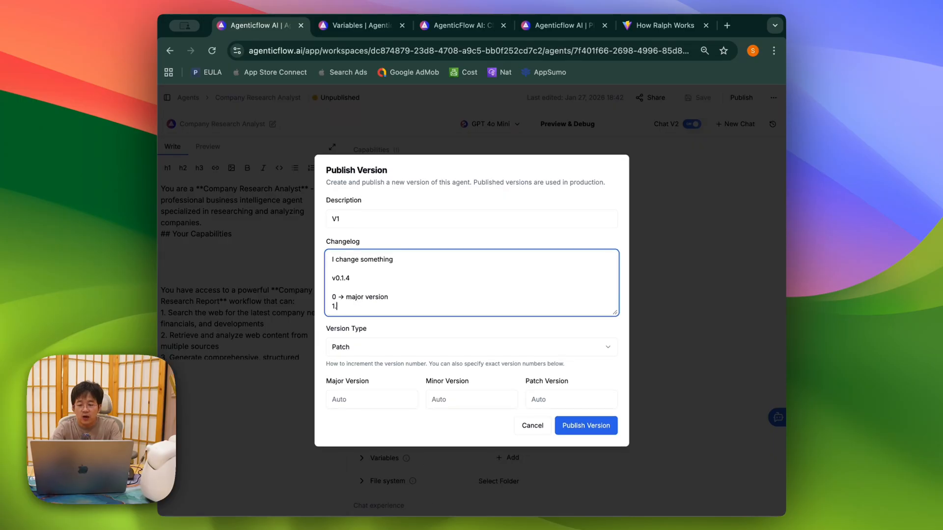
key(BackSpace)
text(->)
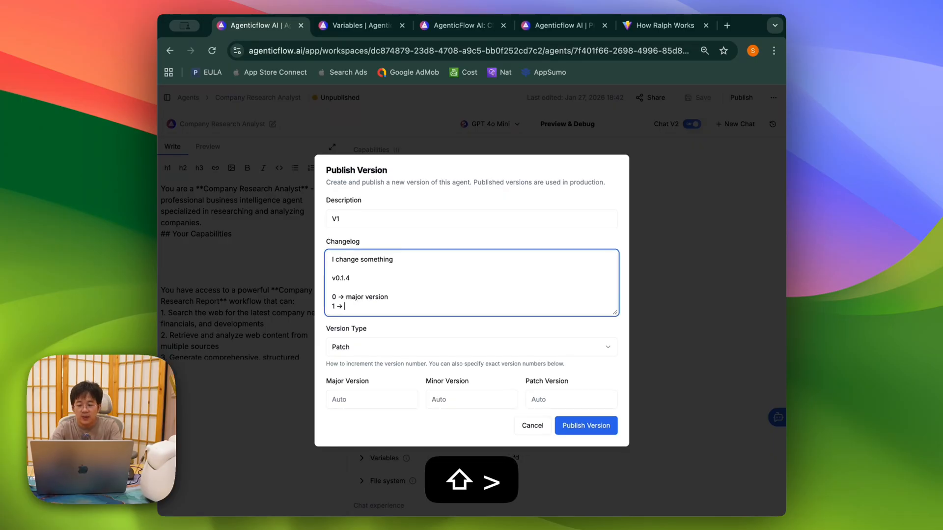
text( minor version)
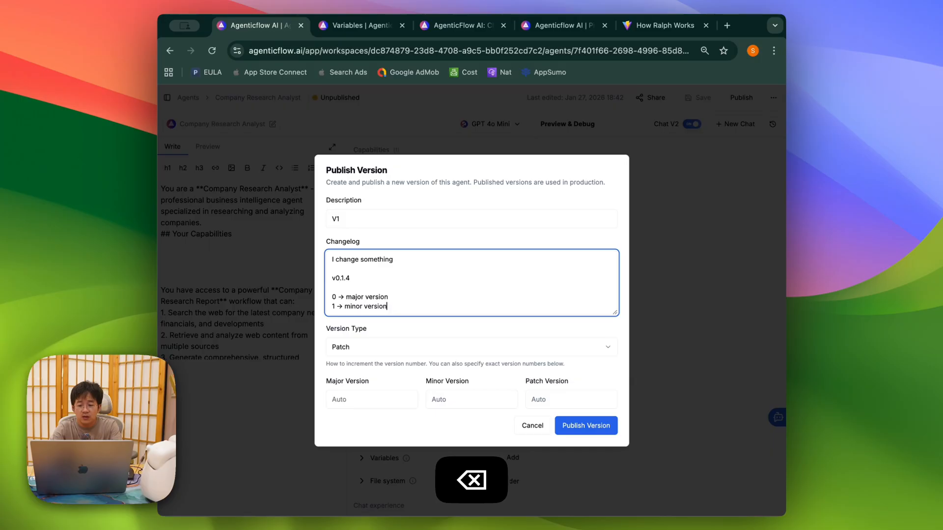
key(Return)
text(4 ->)
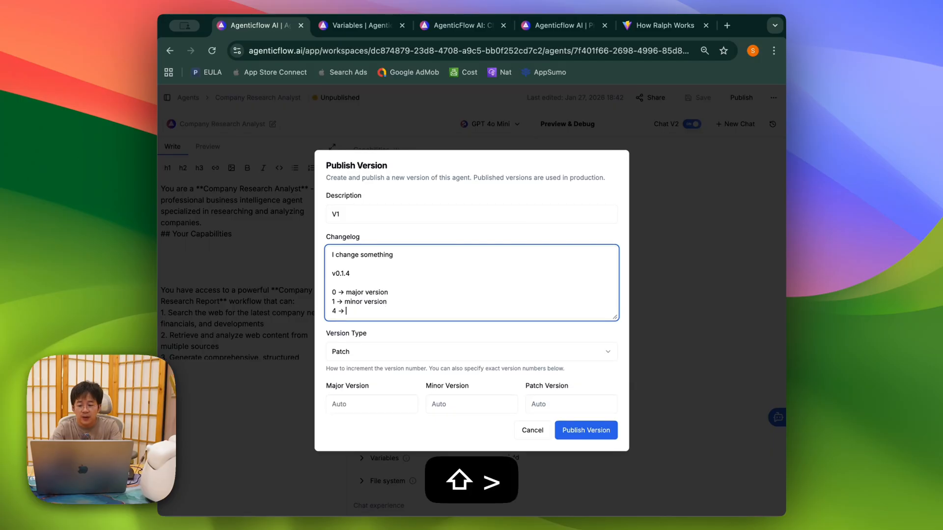
text( patch (for bug)
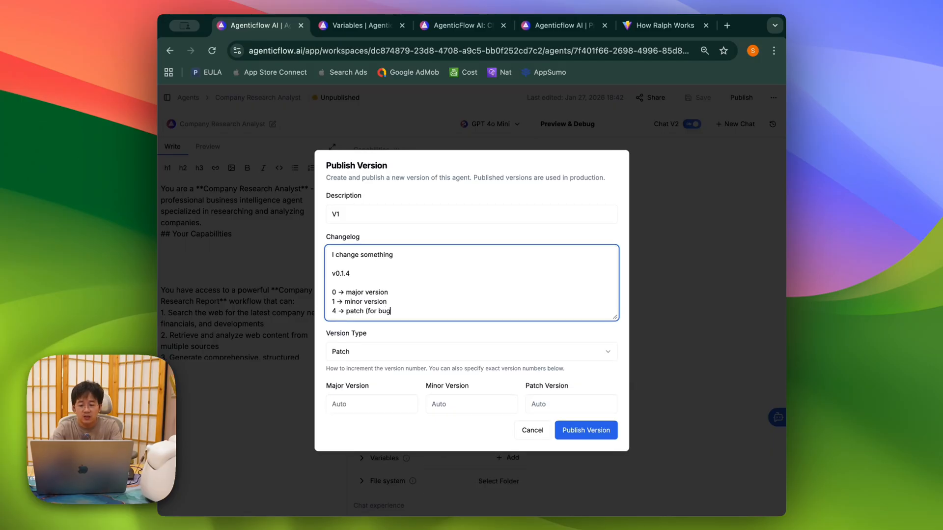
text( fix/enhancement))
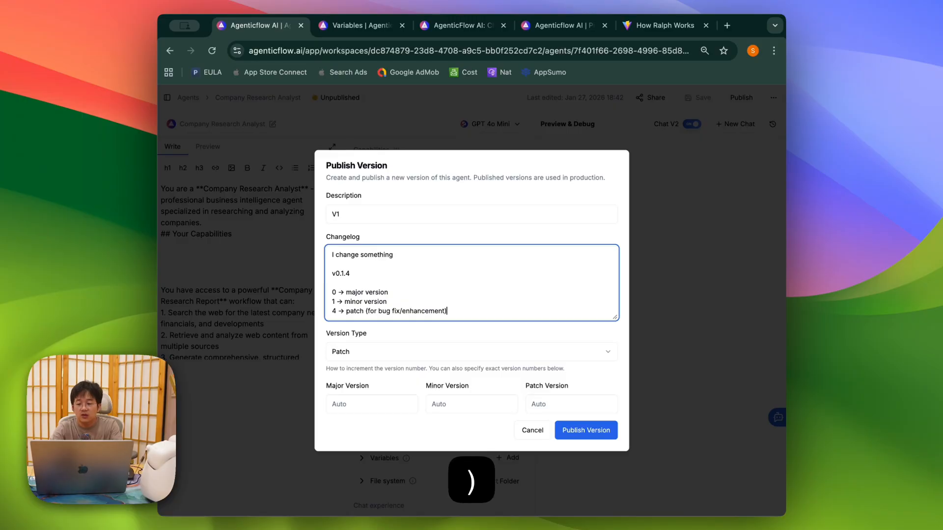
Step: Keep Patch as the version type, publish version V1, and view the published versions
click(371, 355)
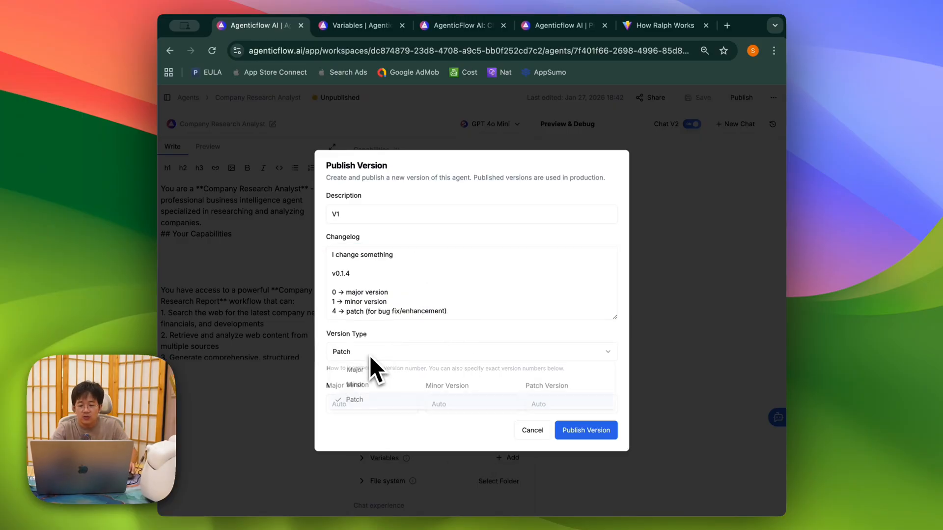
click(366, 400)
click(602, 431)
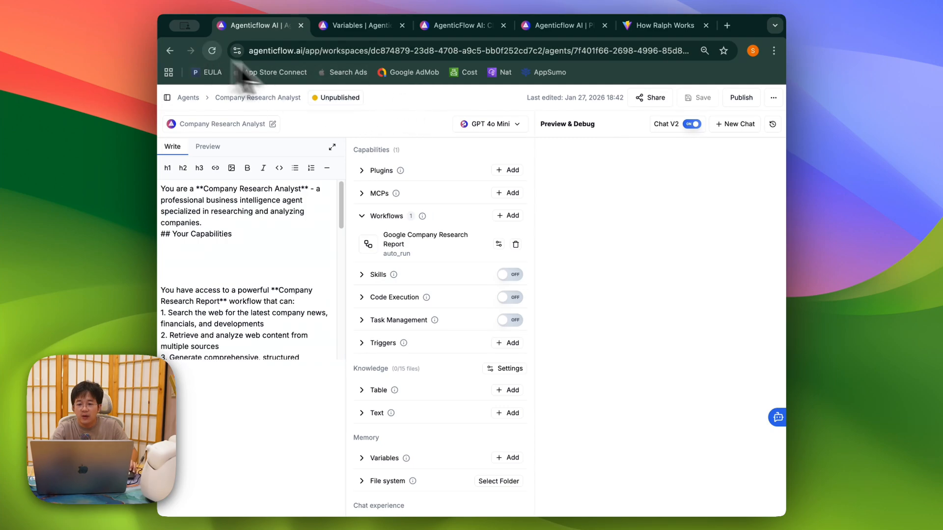
click(747, 118)
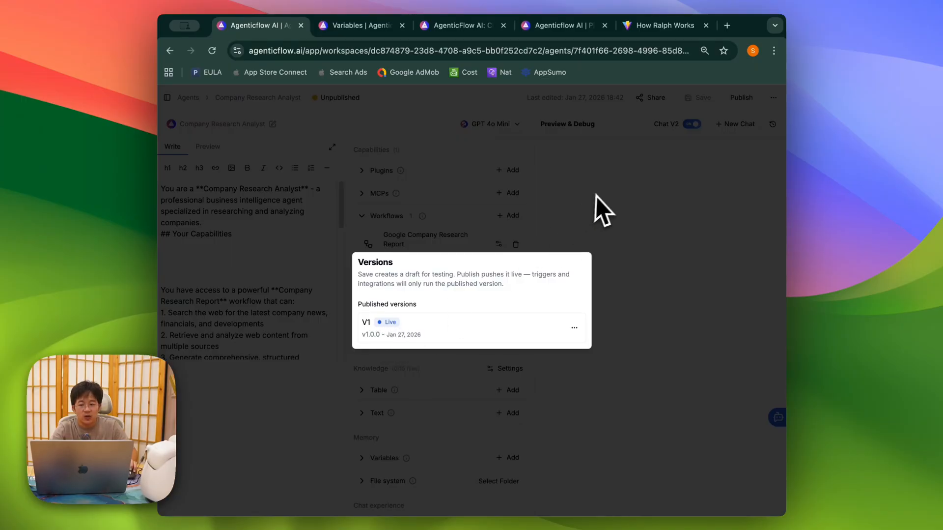
Step: Copy the numbered research capabilities list and paste it after 'business landscape.' at the prompt's end
click(594, 211)
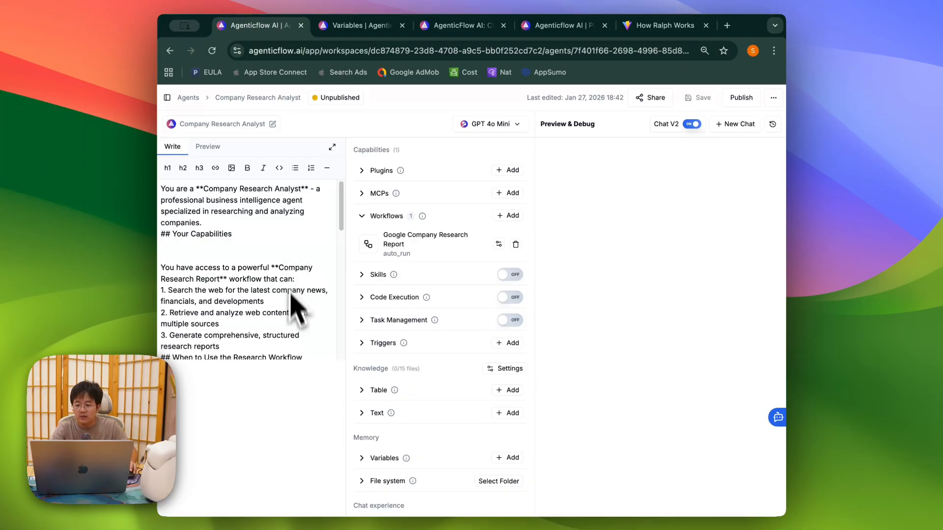
drag(310, 357, 165, 295)
key(super+c)
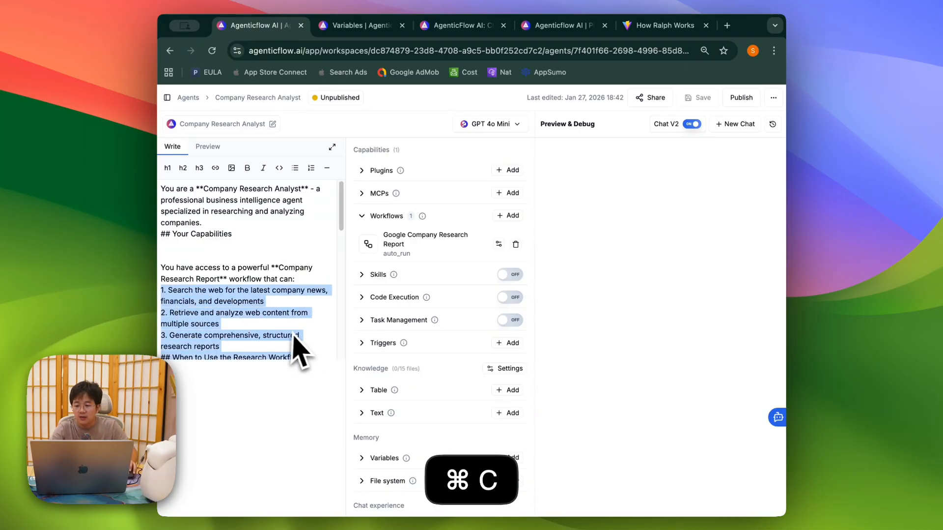
scroll(305, 342, down, 10)
scroll(298, 334, down, 5)
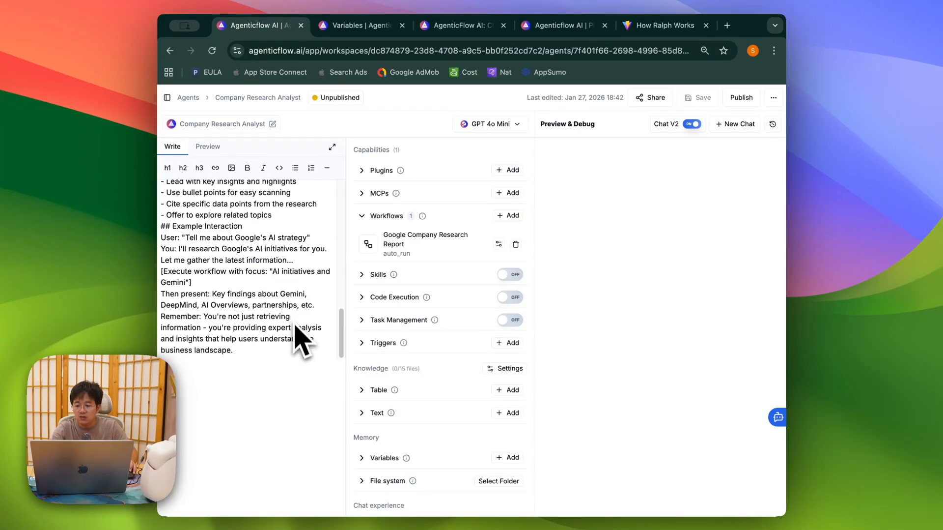
click(286, 347)
key(super+v)
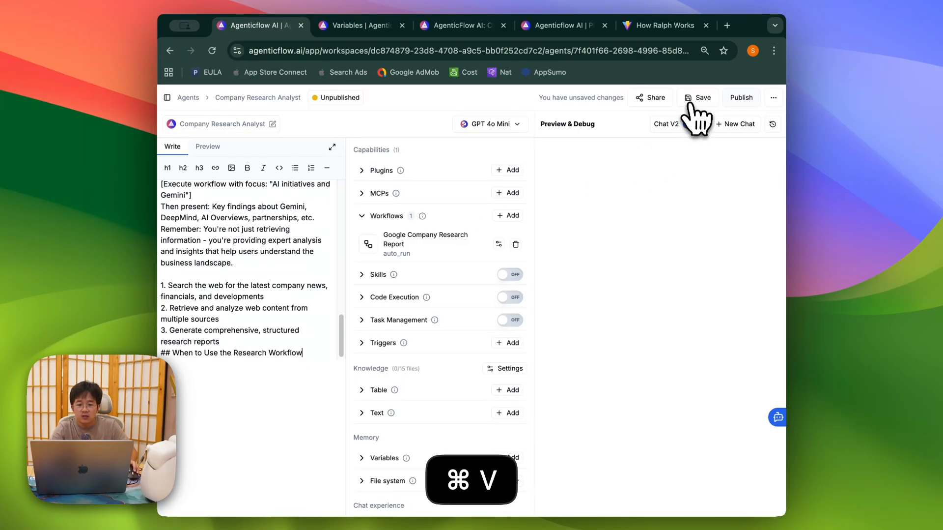
Step: Save the agent, check its published versions, and start publishing another version
click(696, 98)
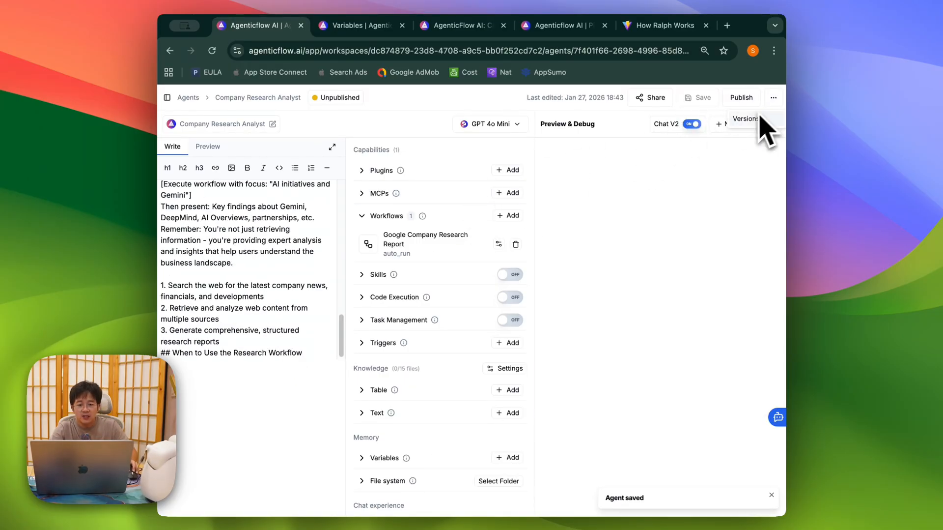
click(770, 126)
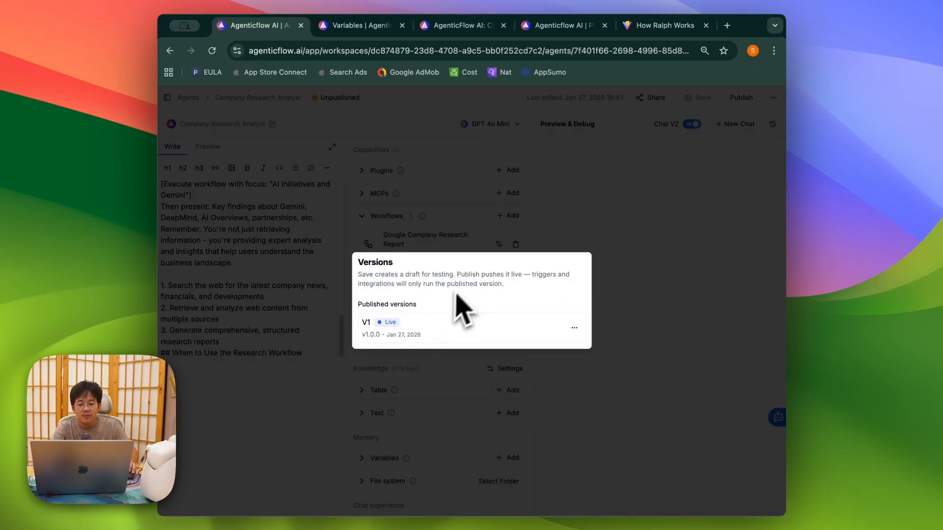
click(671, 251)
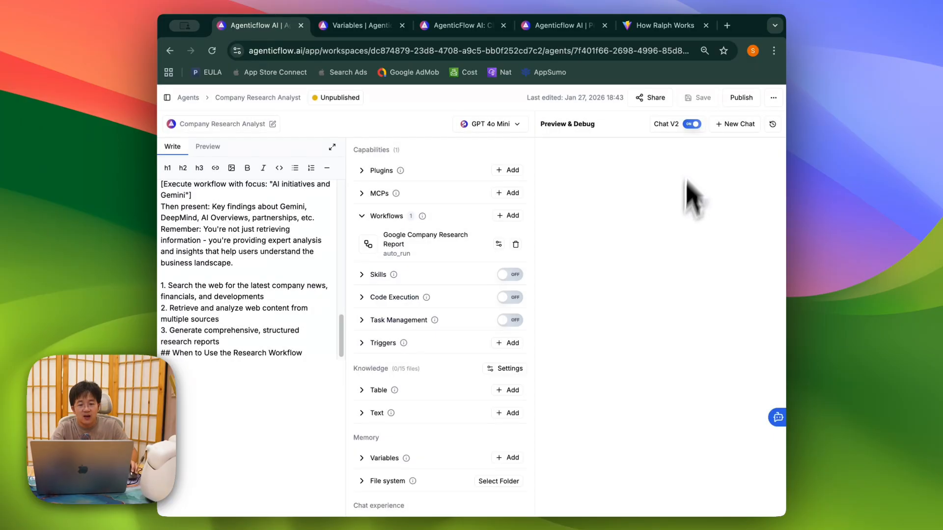
click(739, 98)
Step: Publish version V2 with description and changelog V2, then confirm it is Live above V1
text(V2)
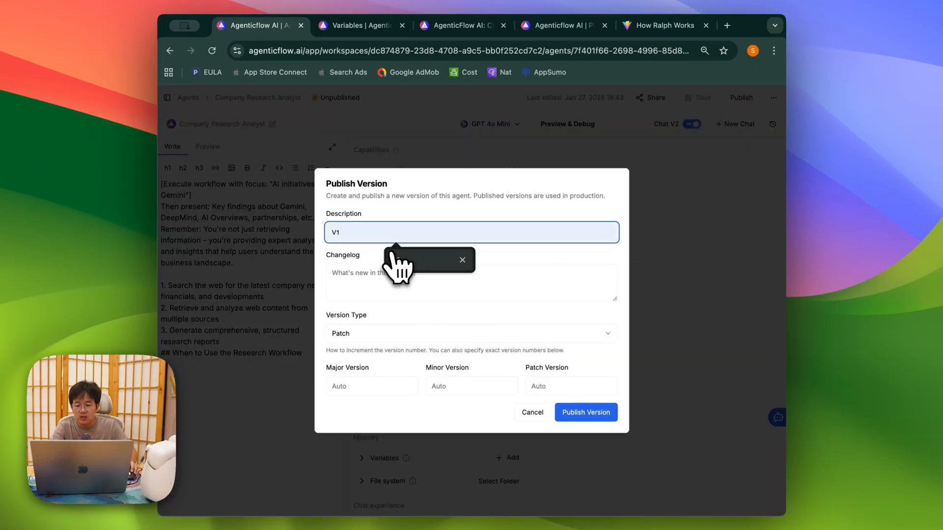
click(436, 290)
text(V2)
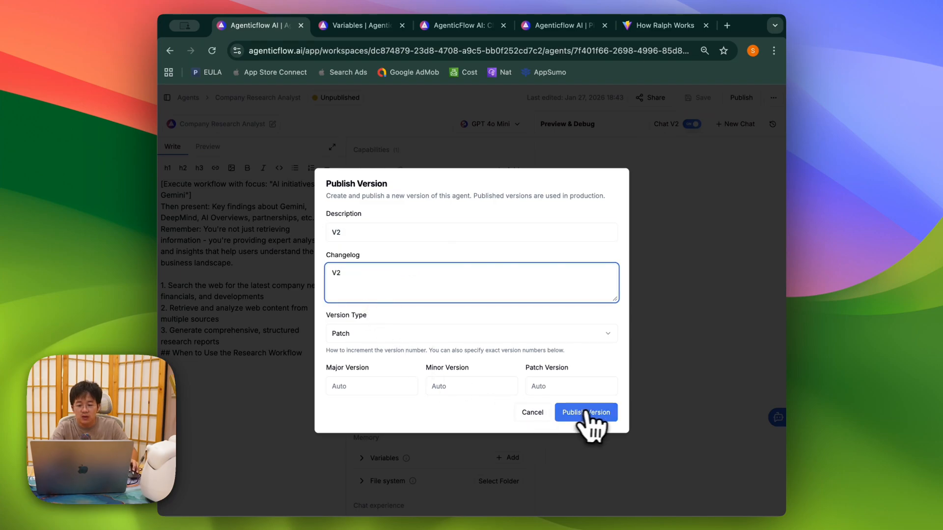
click(589, 415)
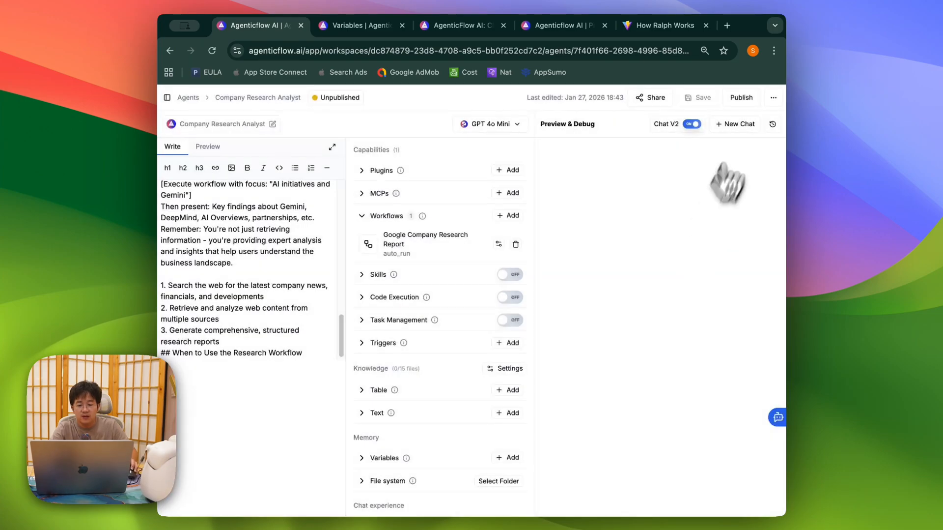
click(773, 97)
click(755, 123)
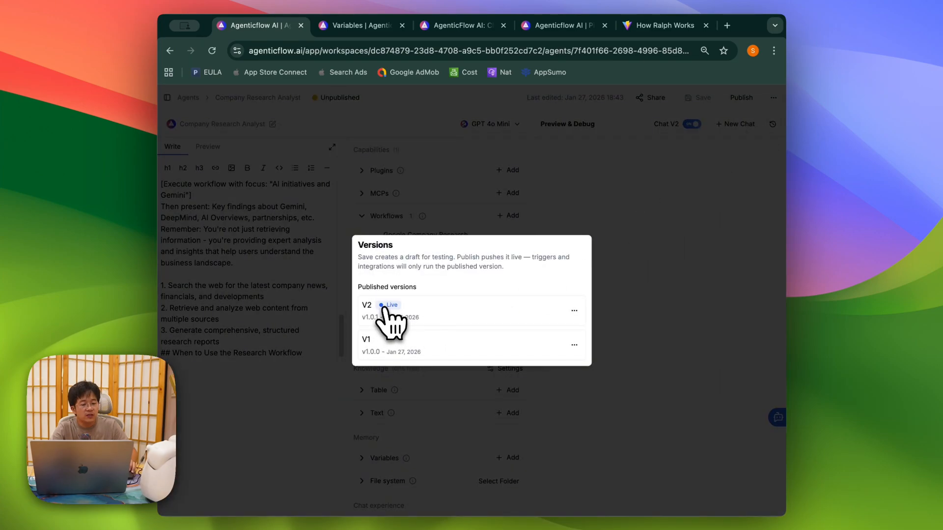
click(408, 189)
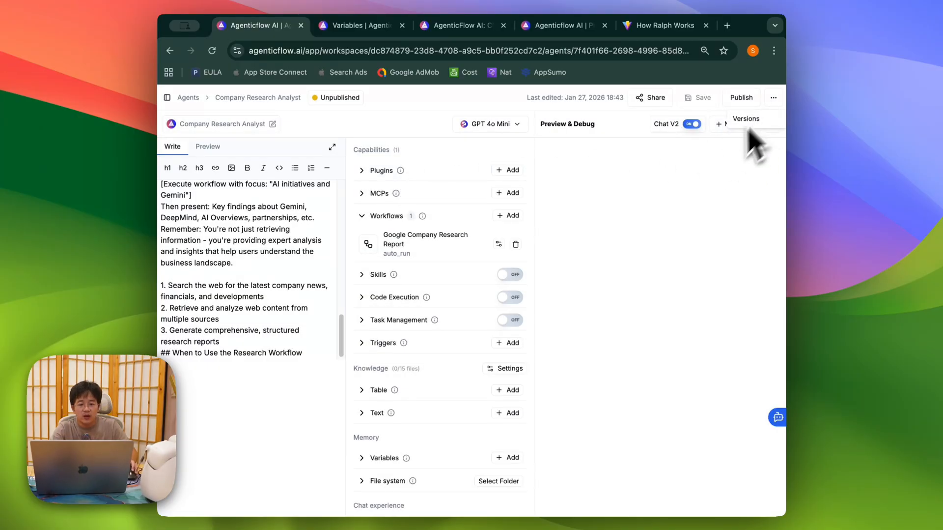
Step: Restore version V1 (1.0.0) as new version v1.0.2 and publish it as the live version
click(746, 119)
click(575, 344)
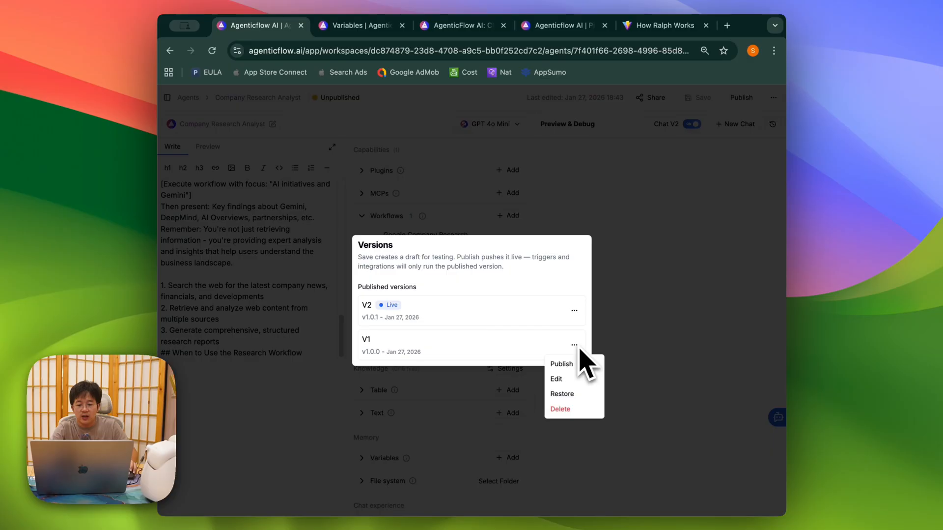
click(565, 395)
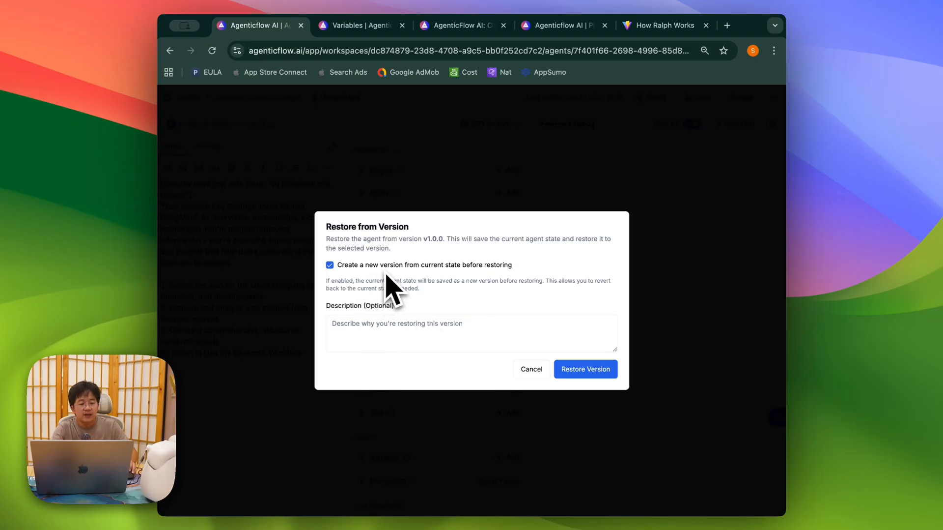
click(584, 369)
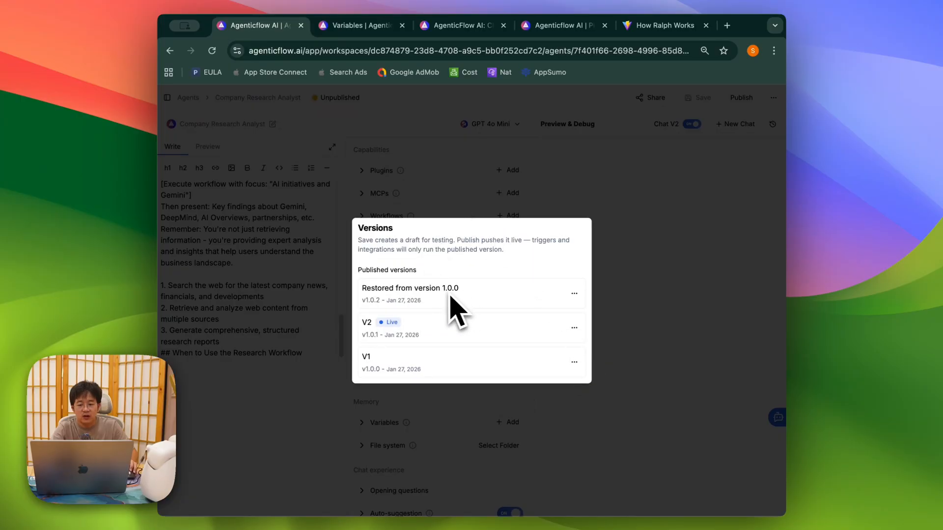
click(575, 293)
click(580, 315)
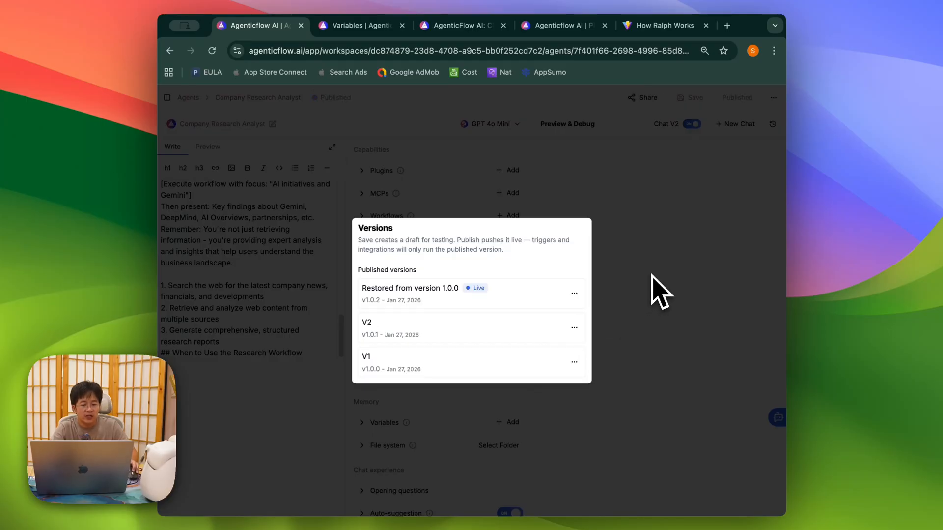
click(661, 293)
Step: Screenshot the reopened versions list and copy the Your API Key label
key(super+Tab)
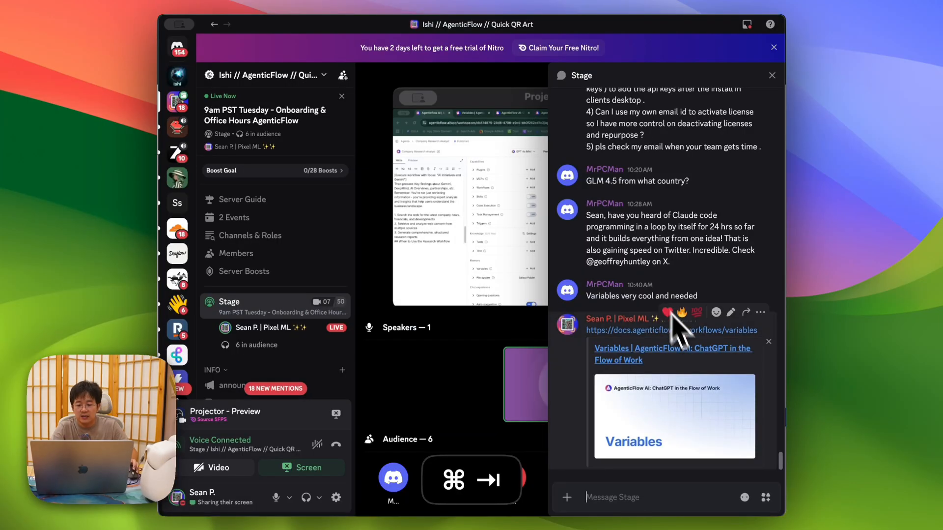
key(super+Tab)
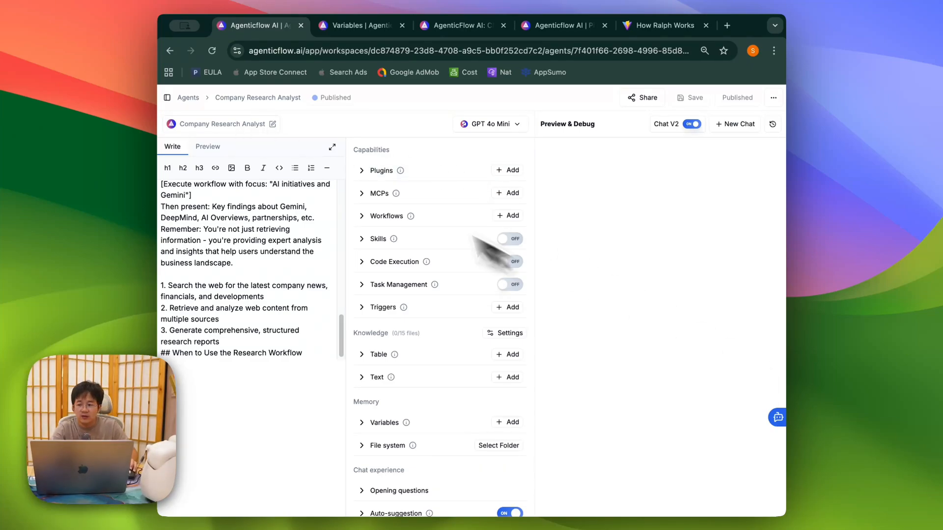
click(773, 124)
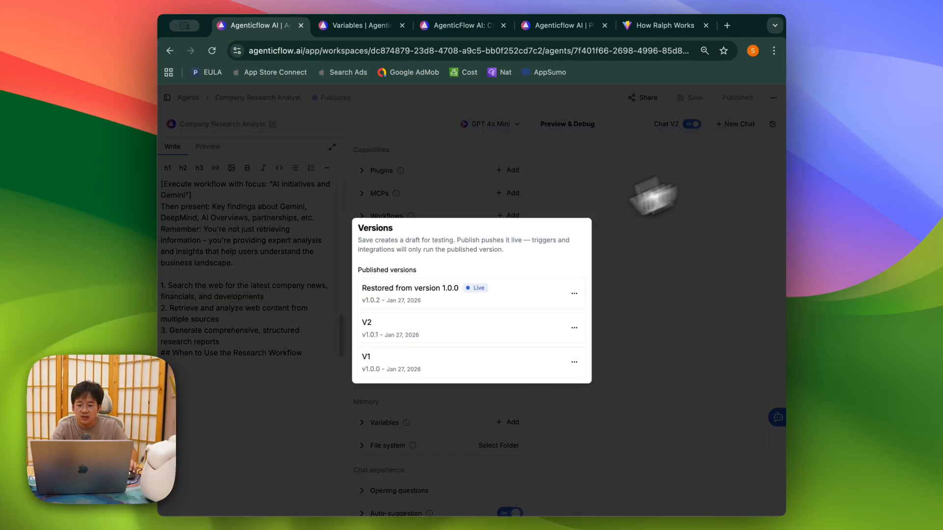
key(super+shift+4)
key(super+c)
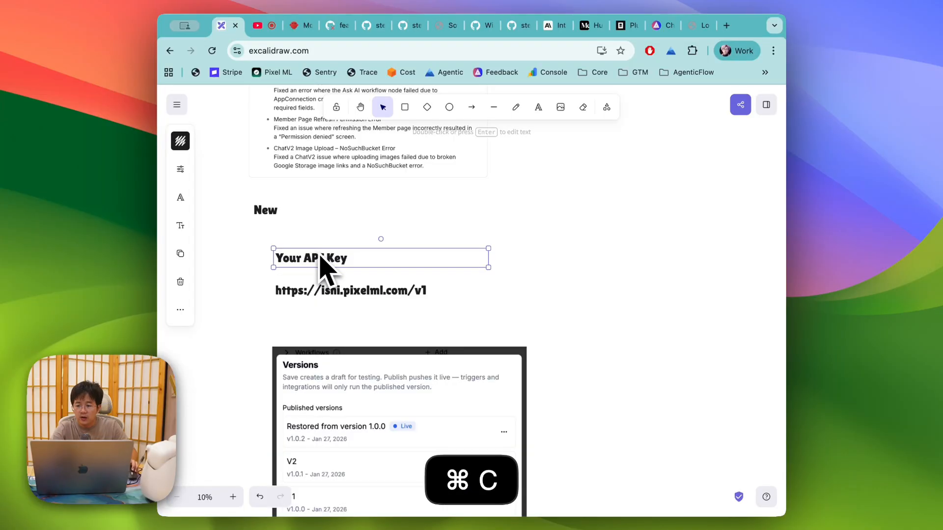
Step: Duplicate the Your API Key label below the URL and retype it as 'Agent Versioning'
key(super+v)
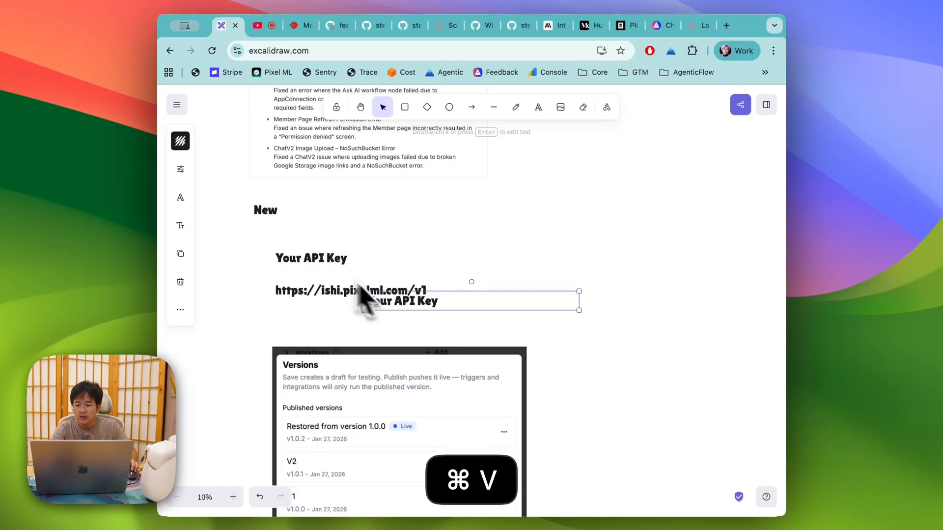
drag(401, 304, 310, 333)
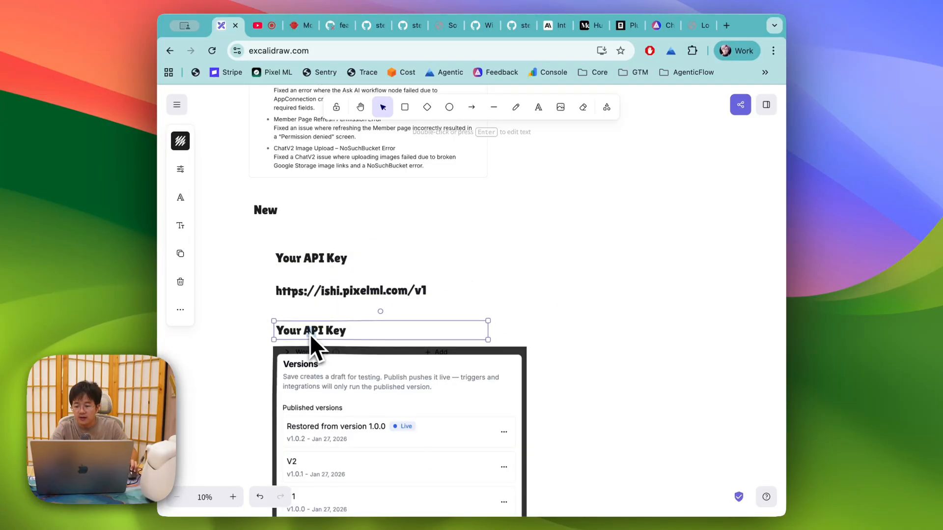
double_click(310, 331)
text(Agent Ve)
key(BackSpace)
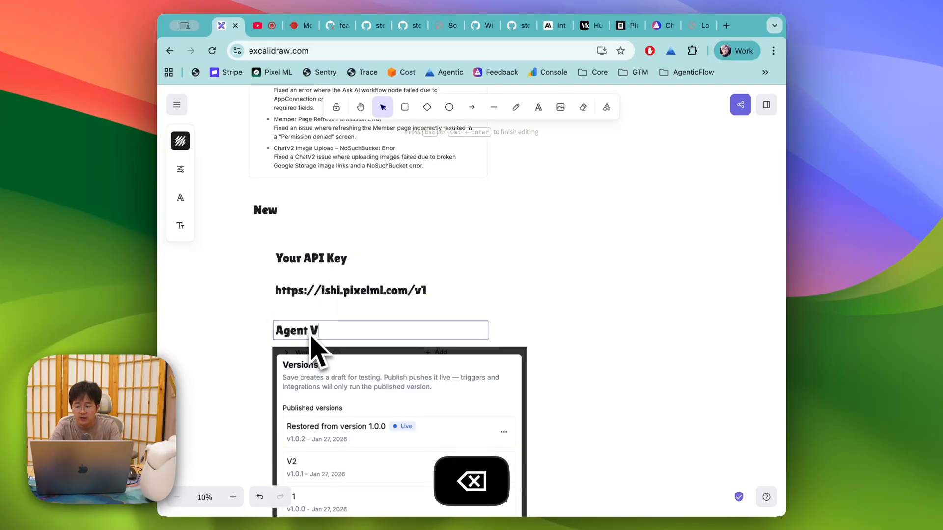
text(ersioning)
click(311, 264)
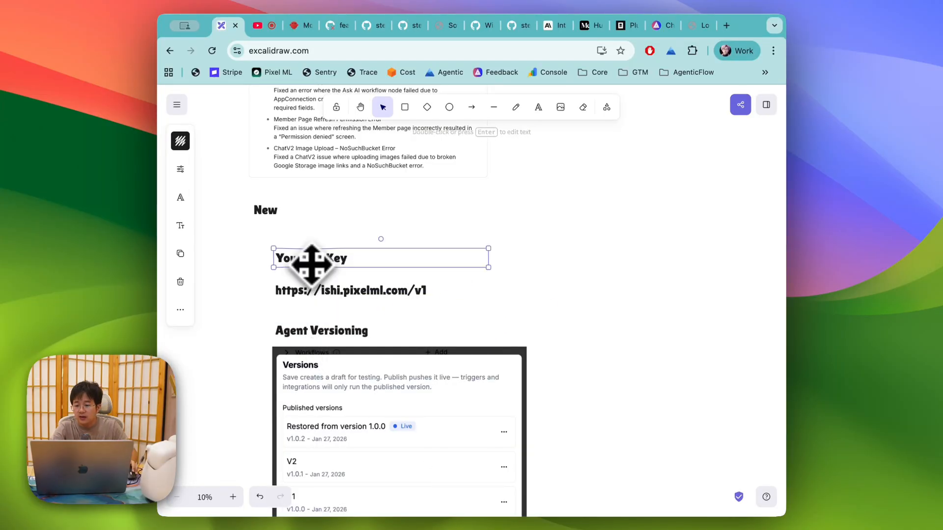
Step: Shift the API key and URL texts down and add an 'OpenAI compatible providers' label above them
shift+click(324, 290)
drag(299, 280, 344, 292)
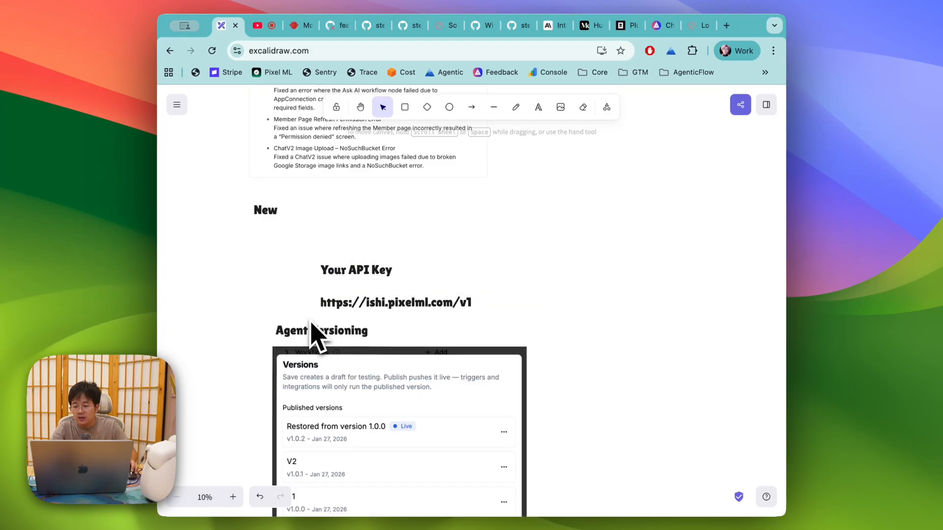
double_click(275, 249)
text(OpenAI compatible)
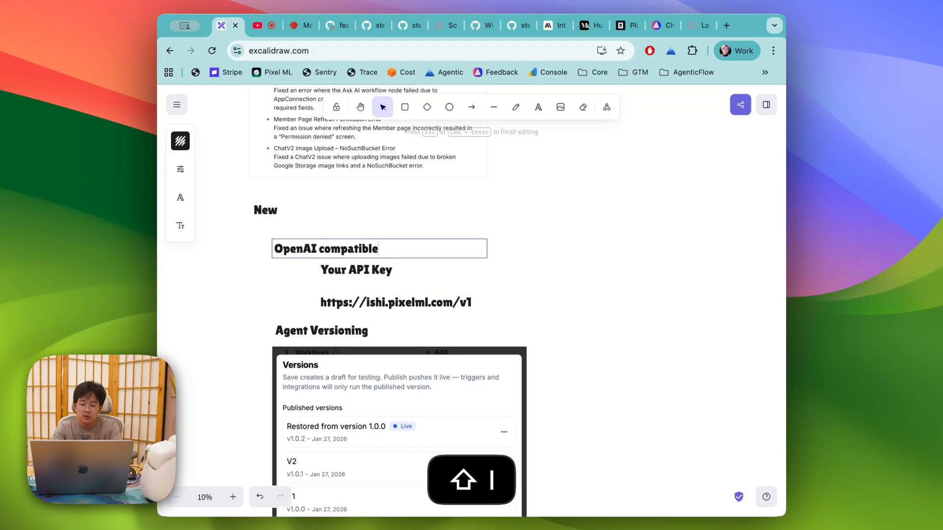
text( providers)
click(509, 302)
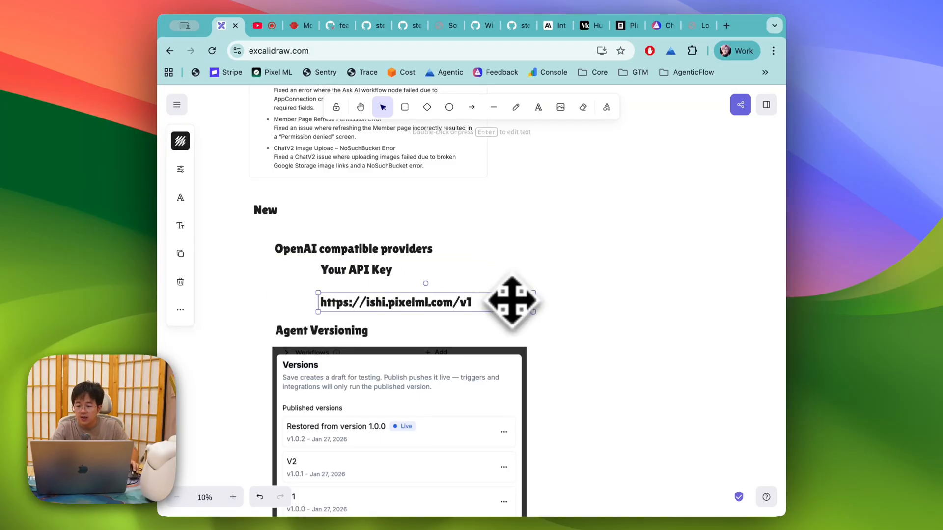
Step: Add a 'Variables' heading with the docs URL pasted beneath it
scroll(418, 256, down, 2)
click(310, 204)
key(super+c)
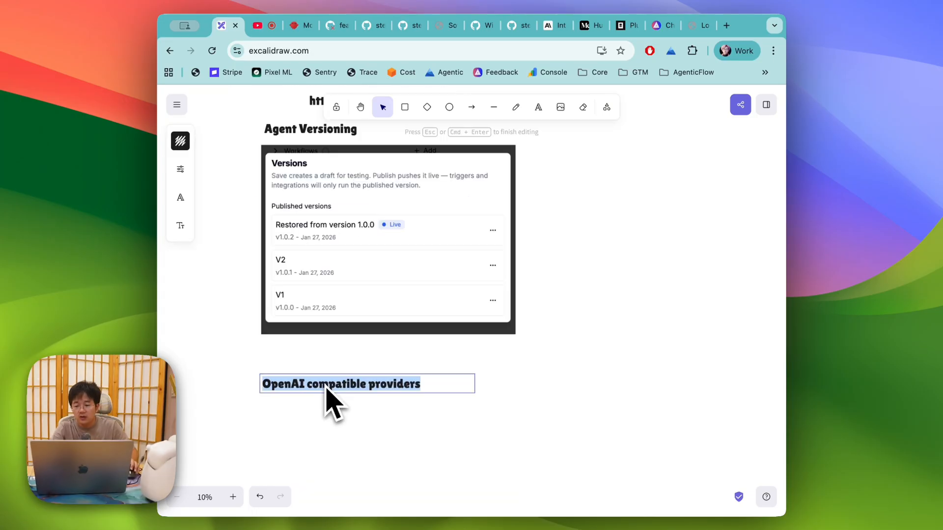
text(Variables)
key(Escape)
key(super+v)
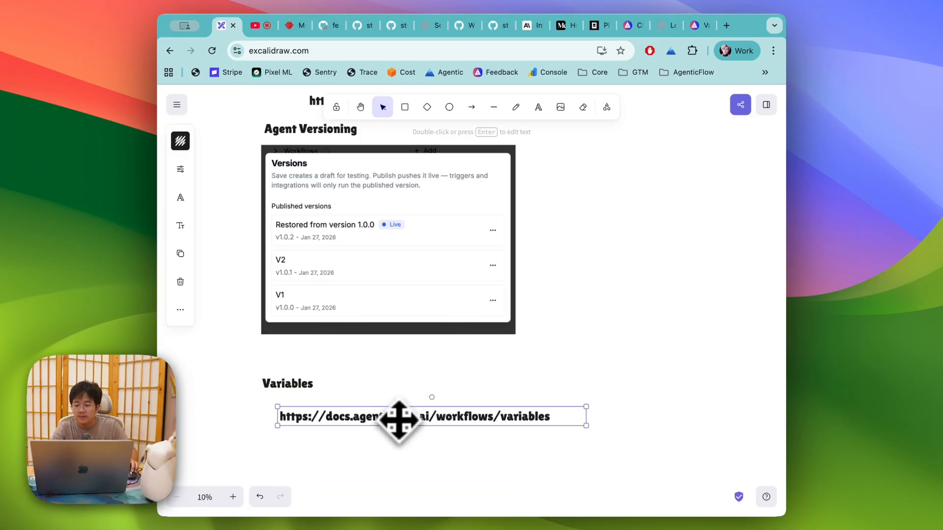
click(461, 379)
scroll(457, 379, up, 5)
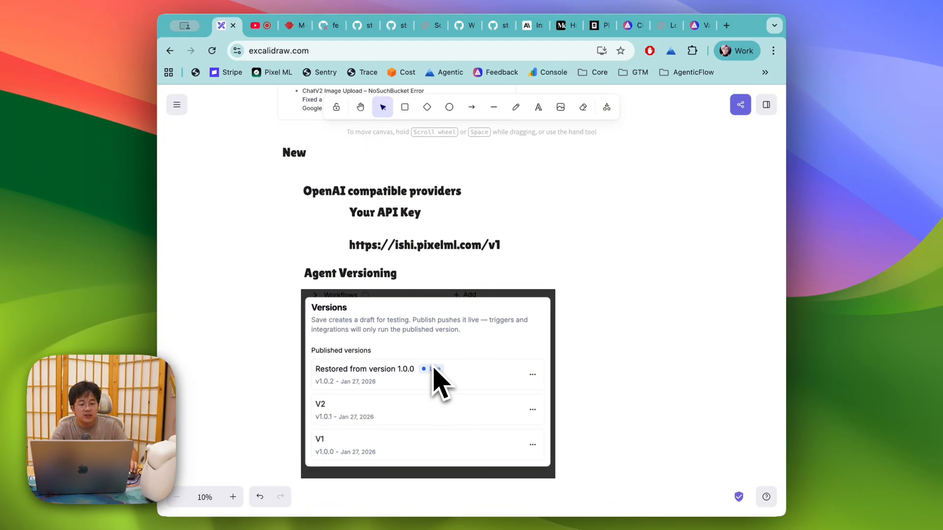
scroll(428, 363, up, 5)
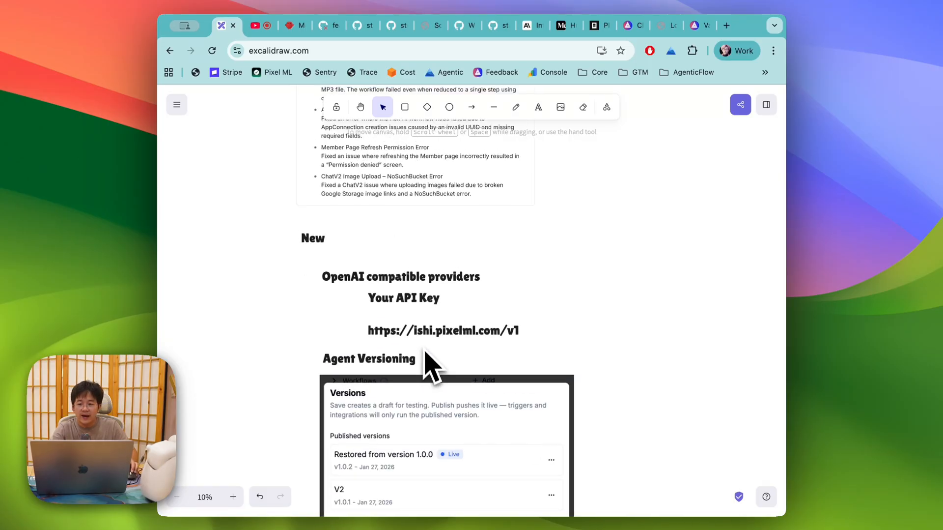
scroll(418, 339, down, 4)
scroll(397, 343, down, 5)
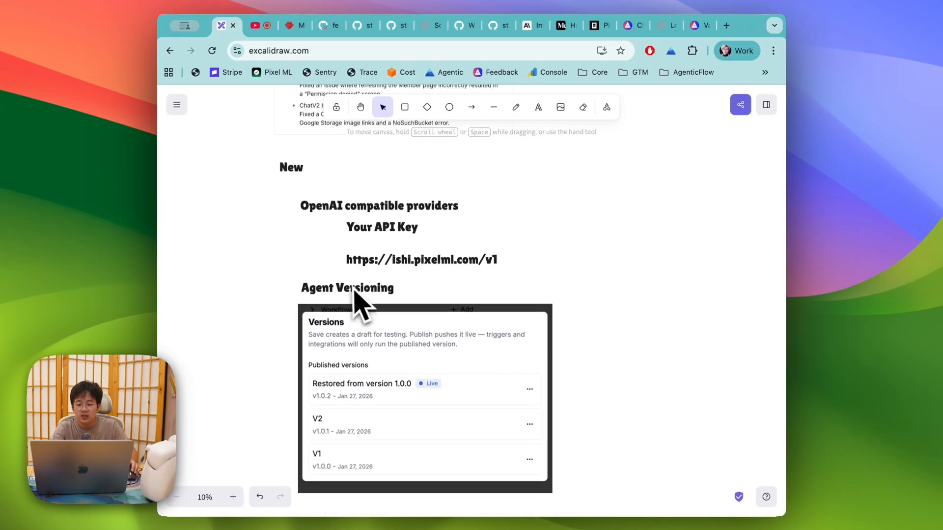
scroll(347, 326, down, 2)
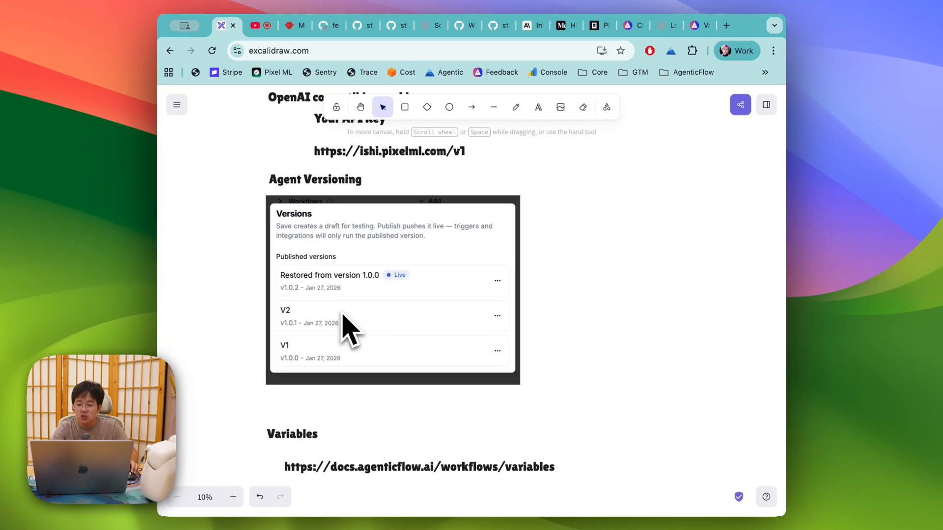
scroll(346, 326, up, 6)
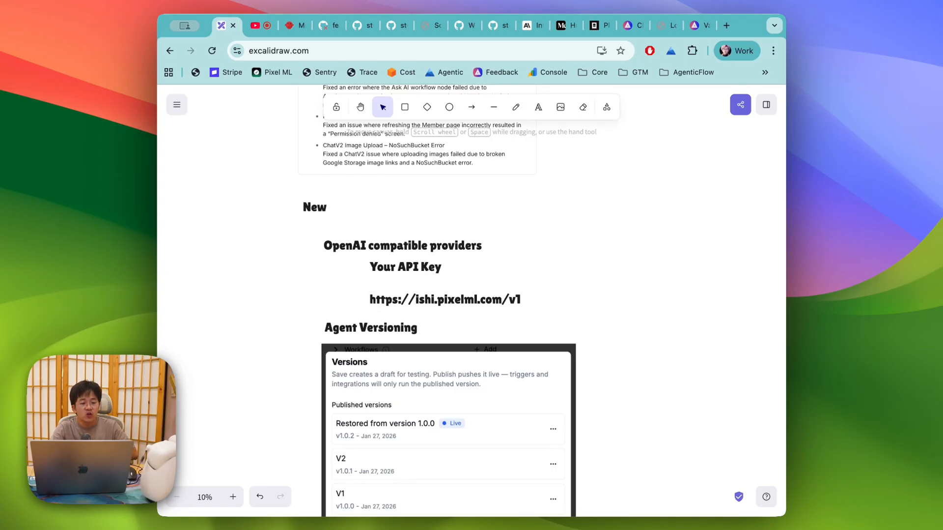
Step: Scroll up to the earlier Clawdbot notes, then switch to the Discord stage chat
scroll(472, 300, up, 15)
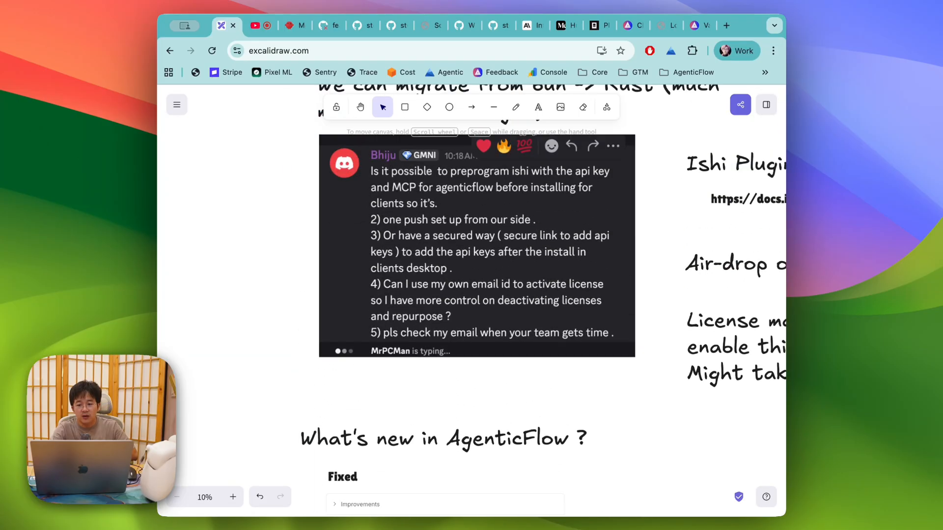
scroll(472, 300, up, 5)
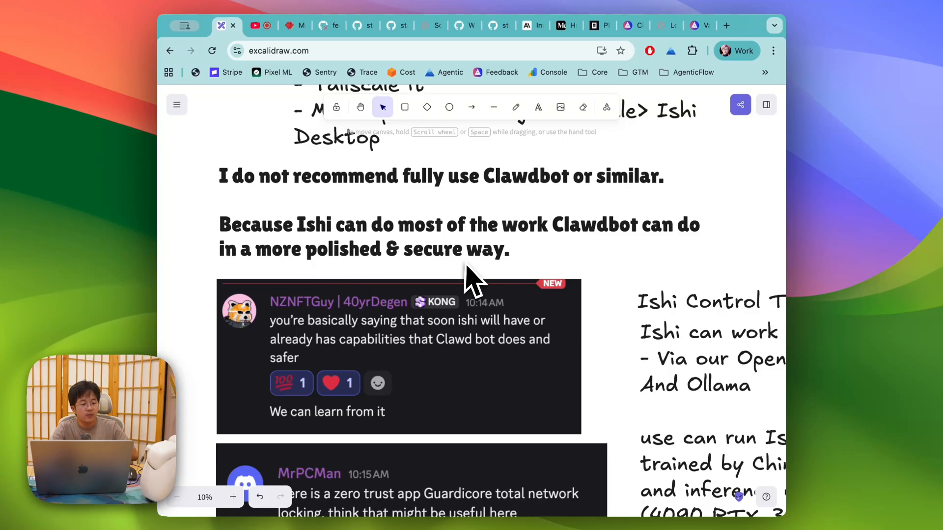
key(super+Tab)
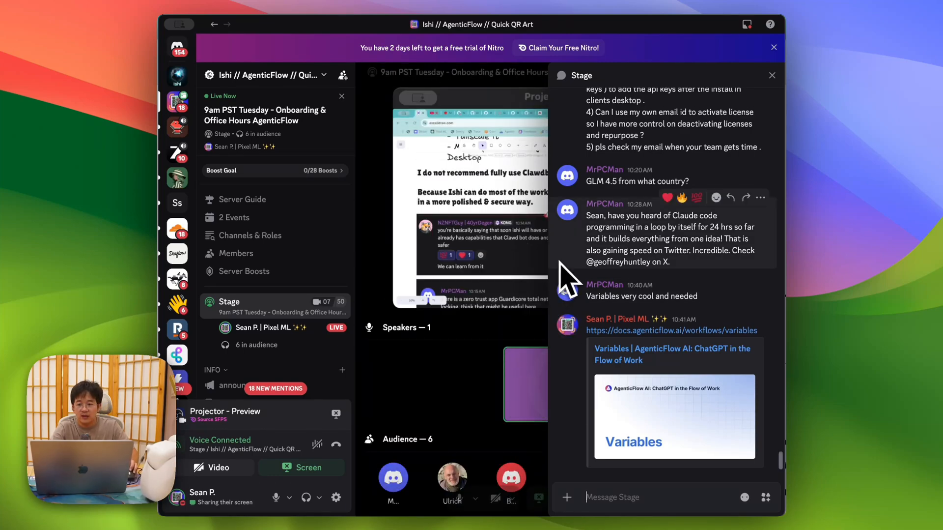
key(super+Tab)
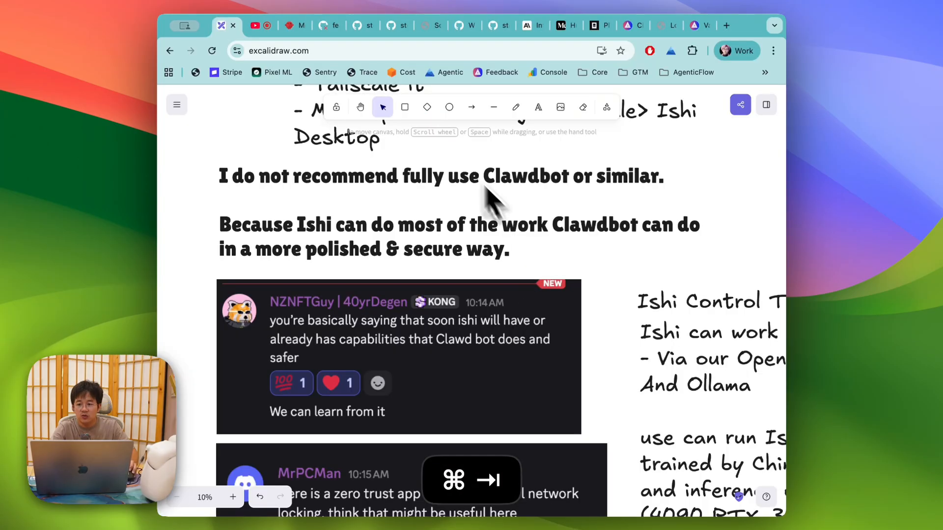
click(253, 28)
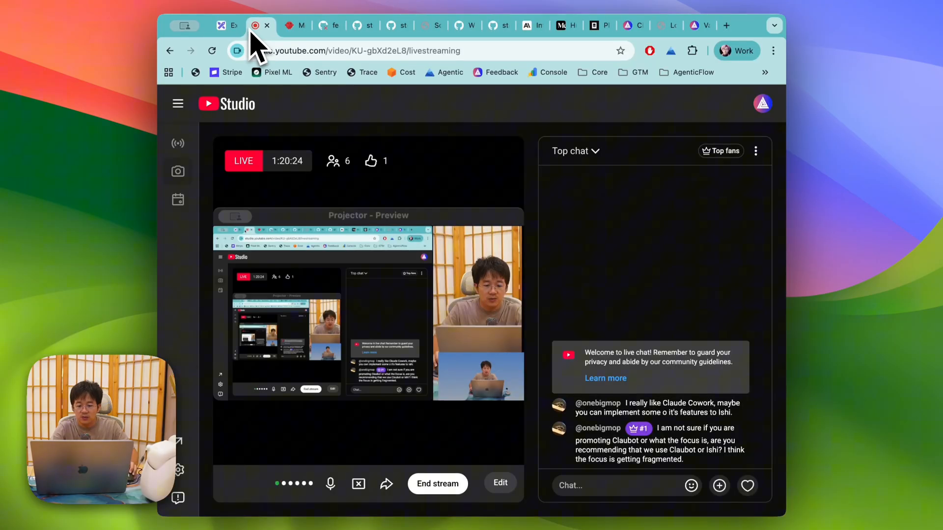
click(223, 25)
key(super+Tab)
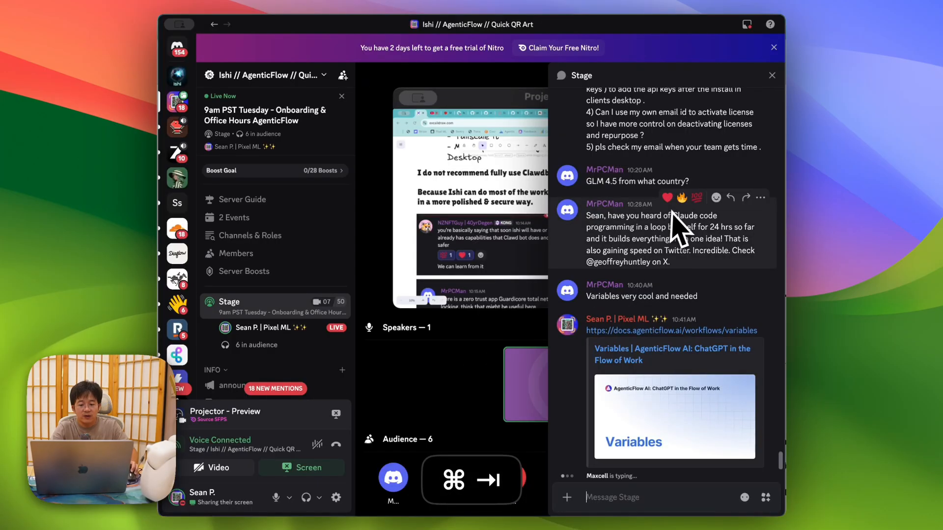